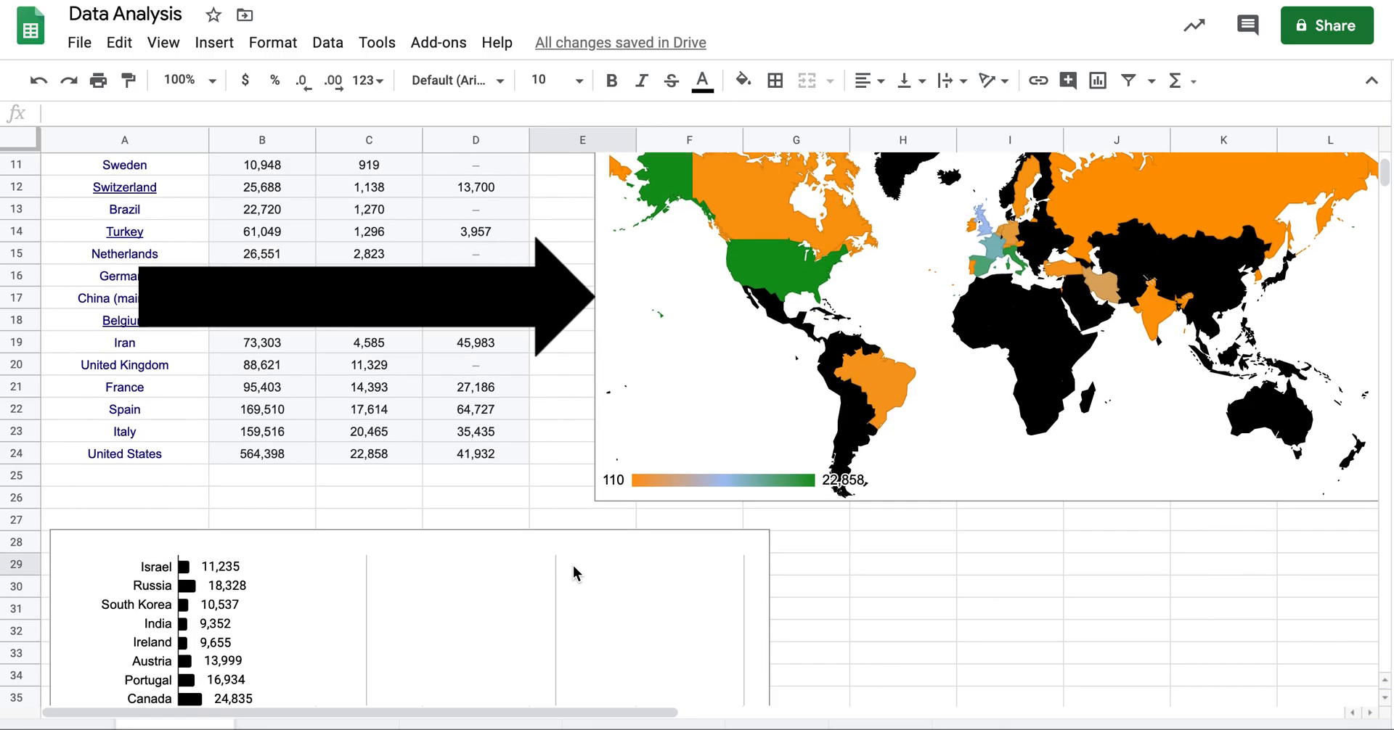
# Review the two finished sheets with their data tables, maps and charts, and open the sheet with the empty summary rows.
pyautogui.scroll(10, 573, 565)
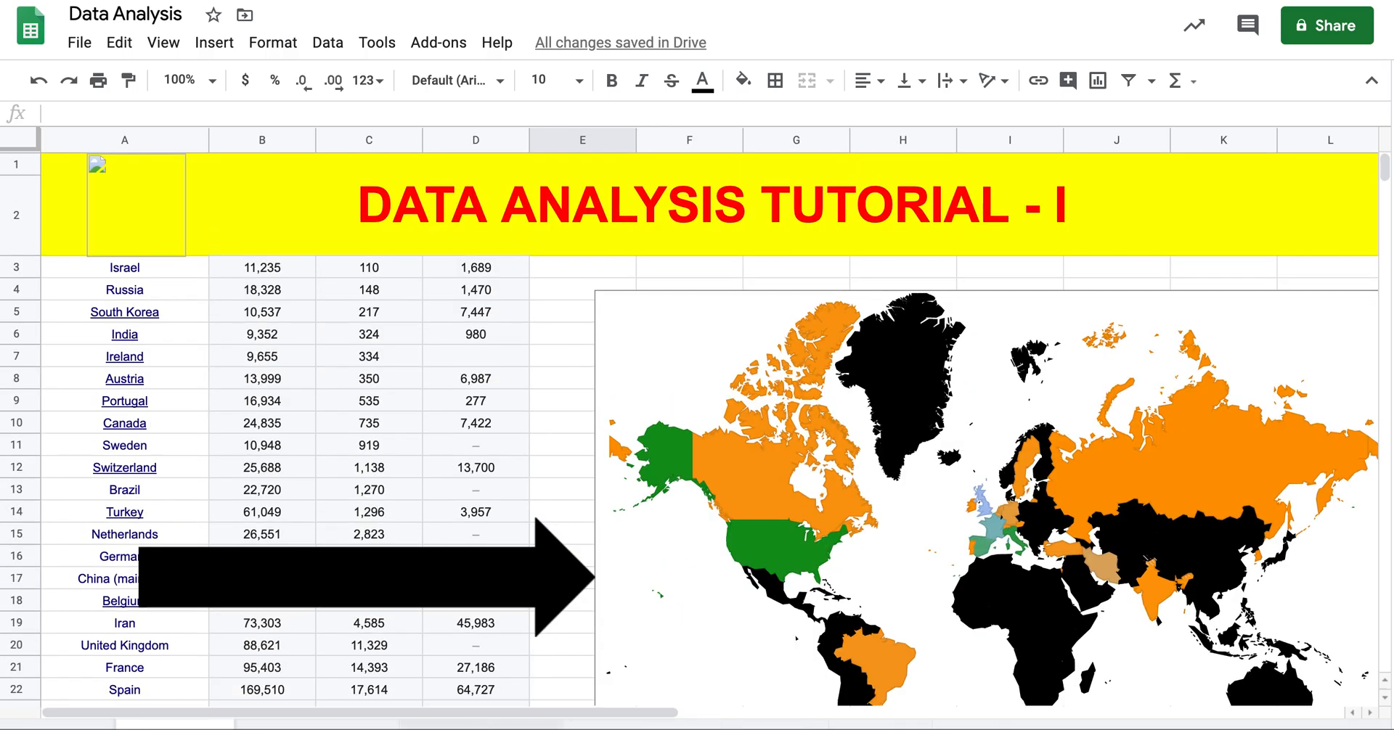
pyautogui.click(480, 725)
pyautogui.scroll(-2, 740, 501)
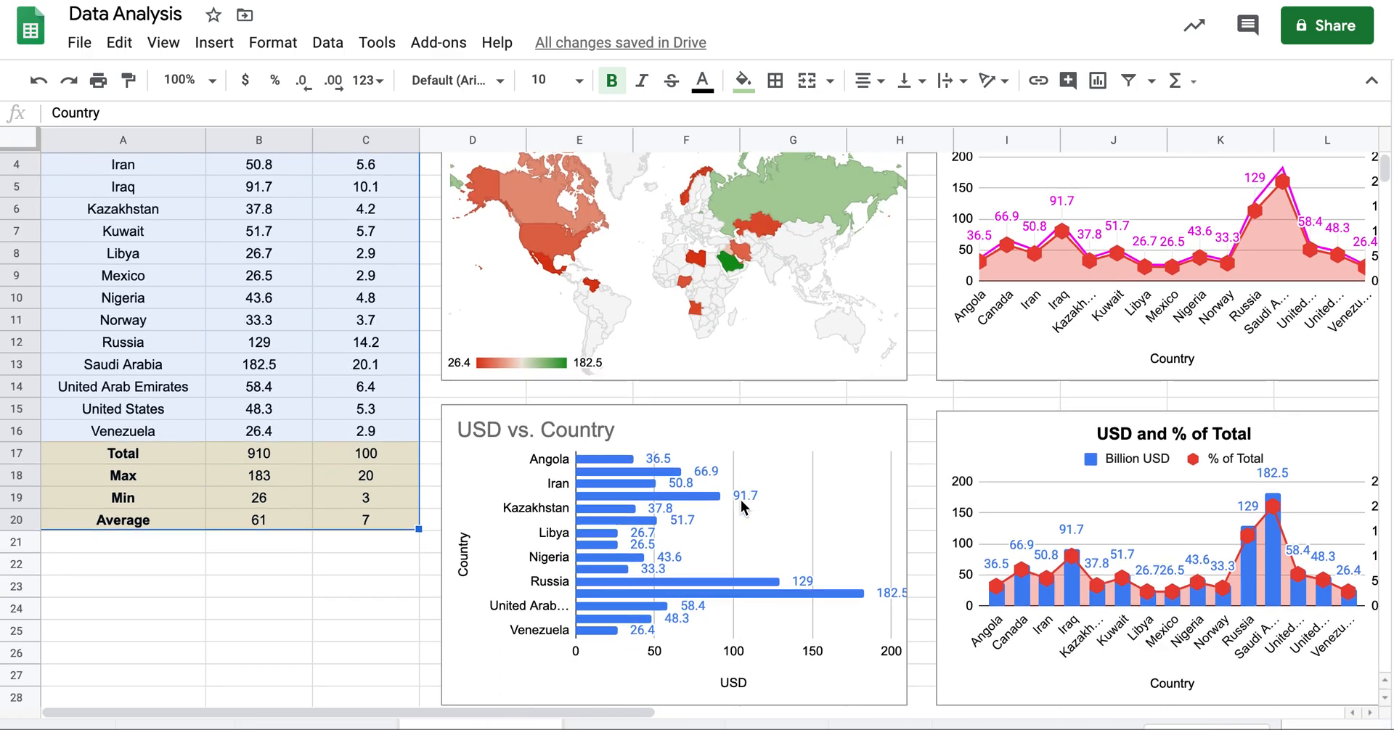
pyautogui.scroll(2, 740, 500)
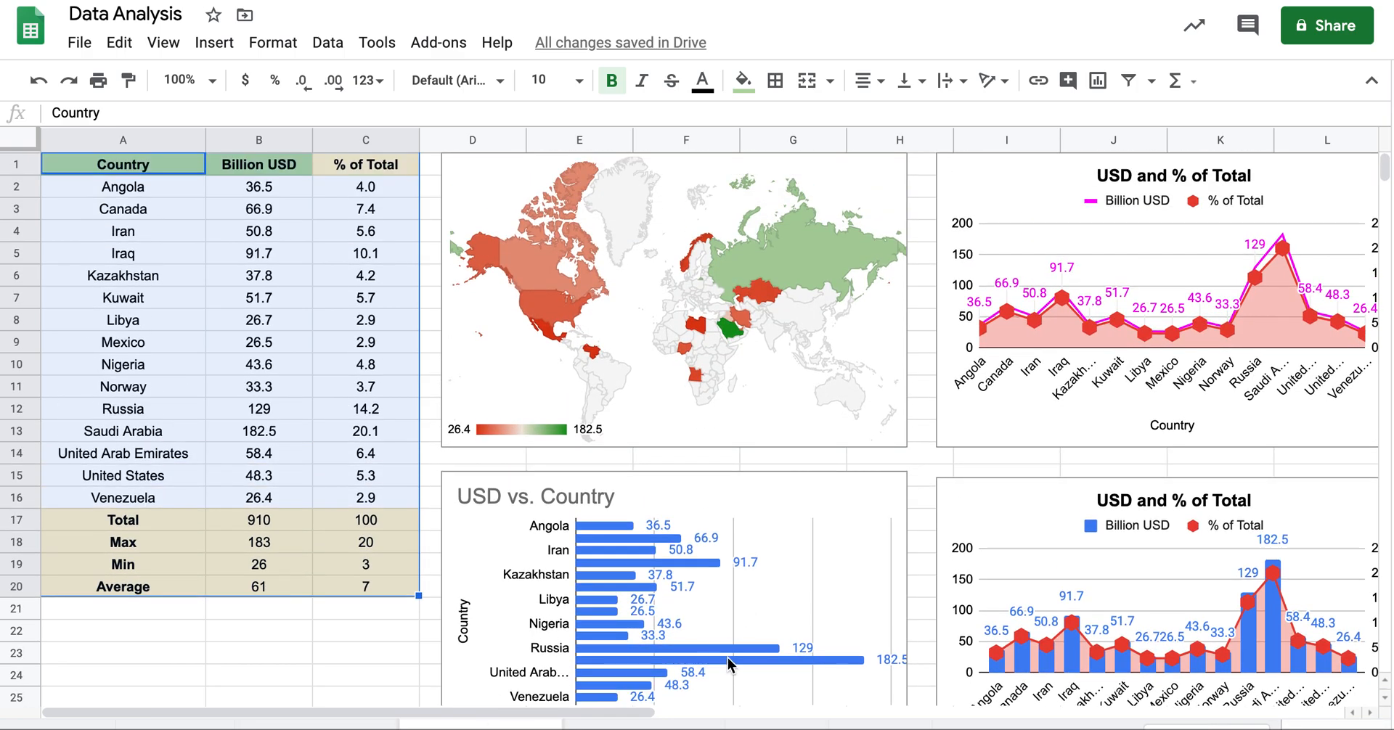
pyautogui.click(755, 723)
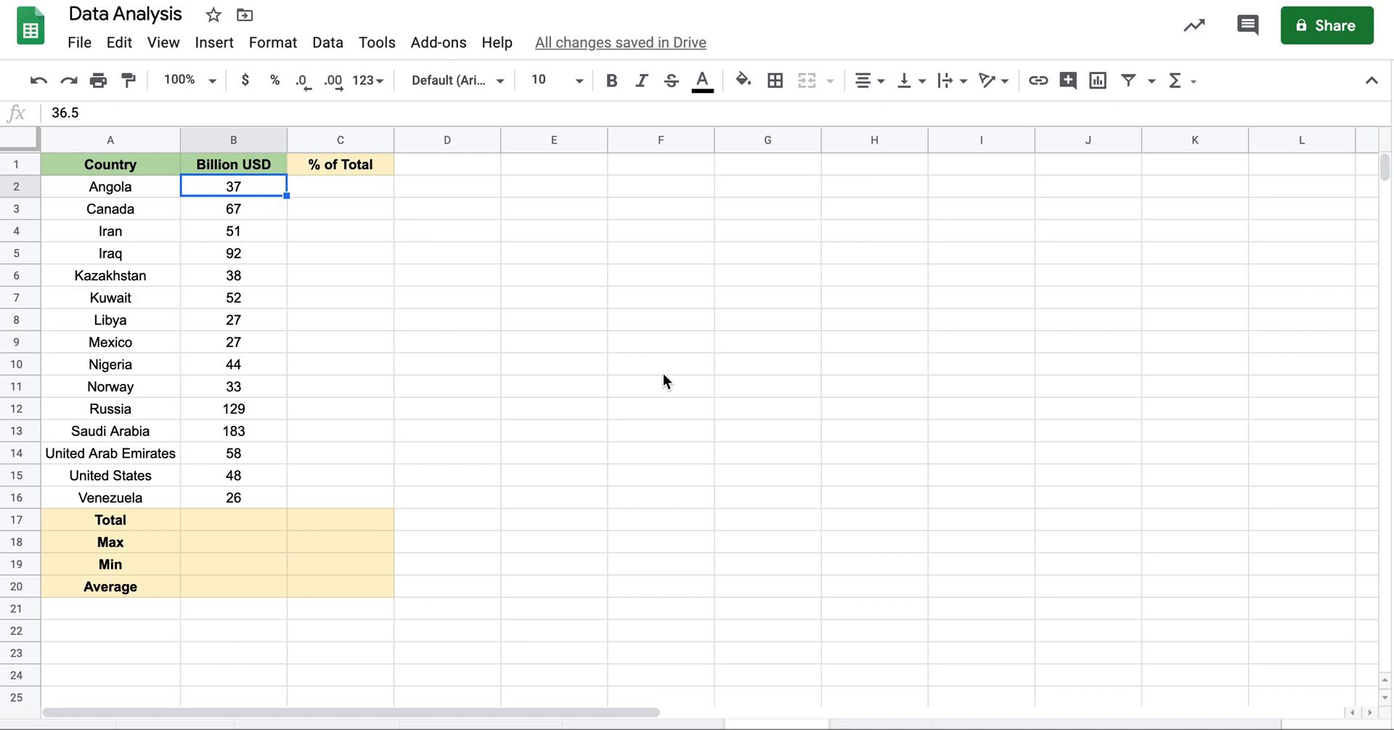
# Calculate the total of the Billion USD column in B17 with =sum(B2:B16).
pyautogui.hotkey('ctrl', 'Down')
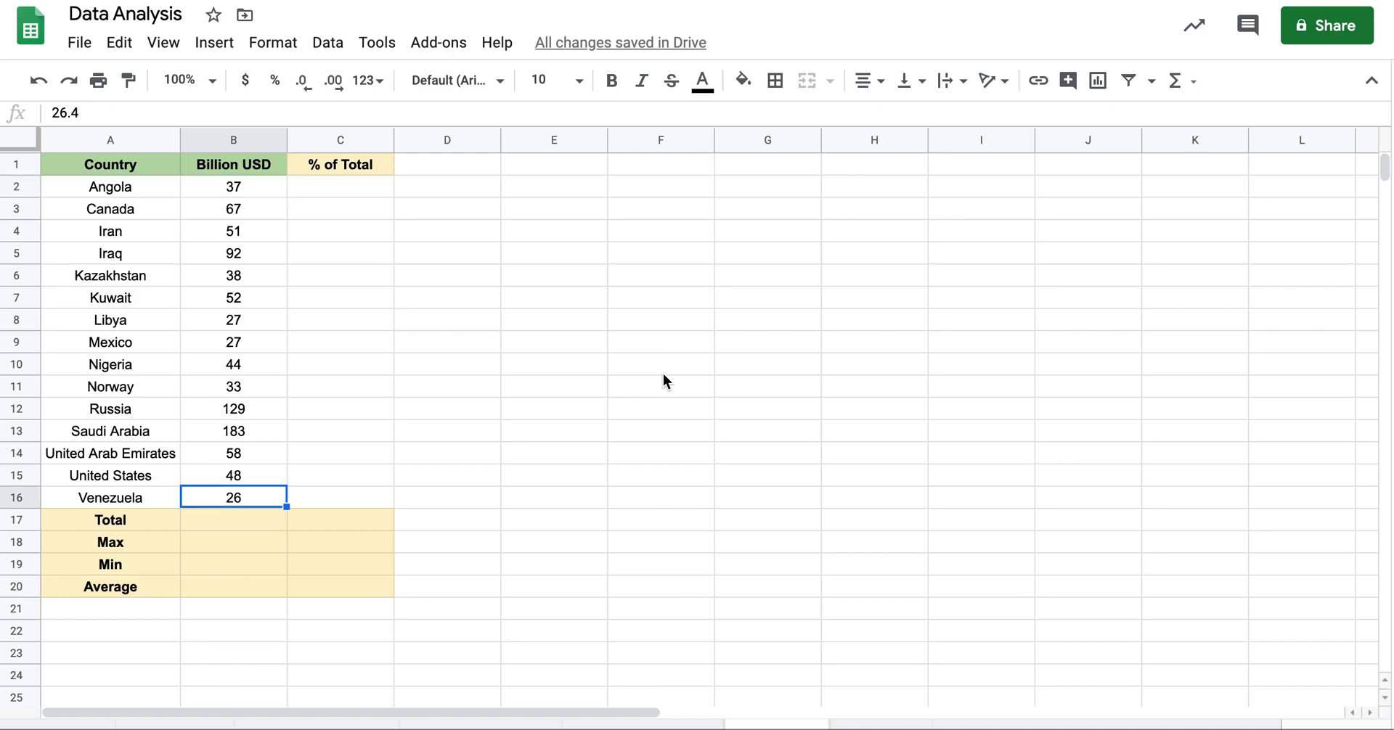
pyautogui.press('Down')
pyautogui.write('=sum(')
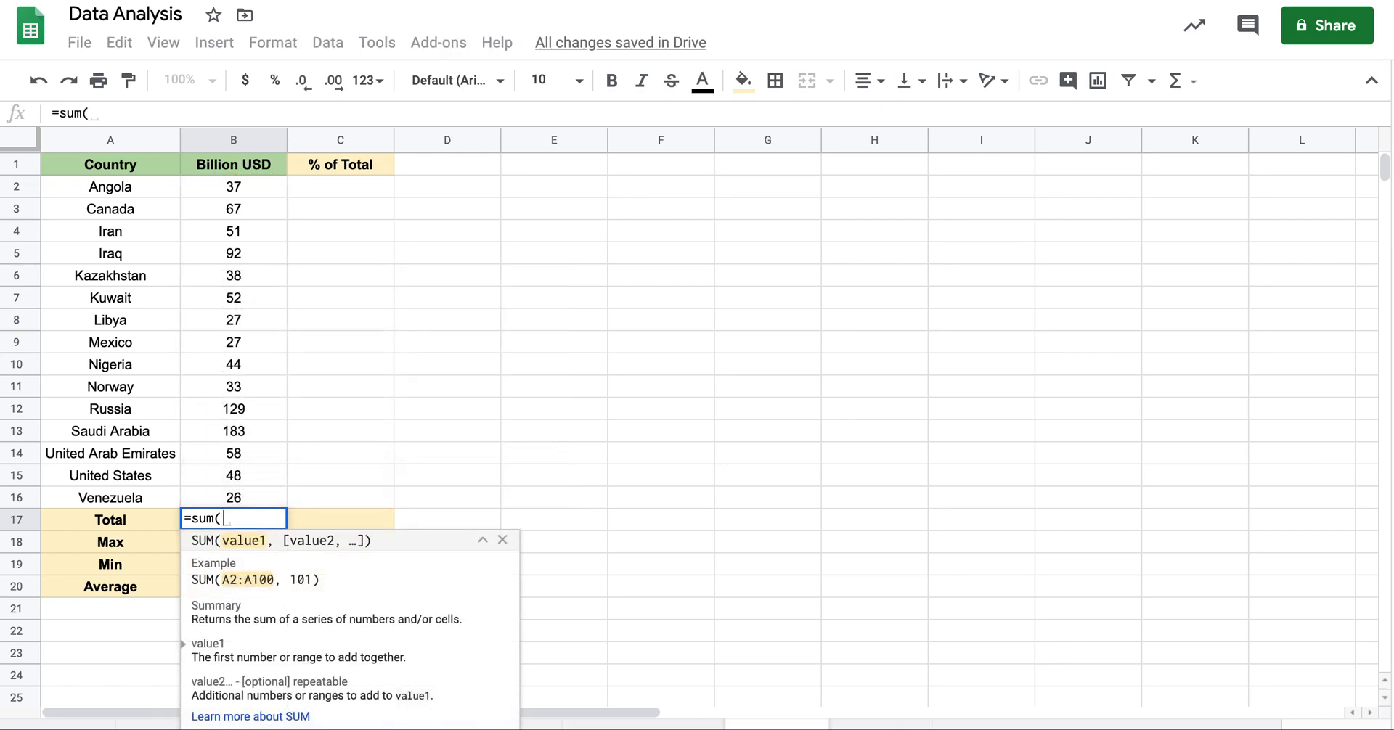
pyautogui.press('Up')
pyautogui.hotkey('ctrl', 'shift', 'Up')
pyautogui.write(')')
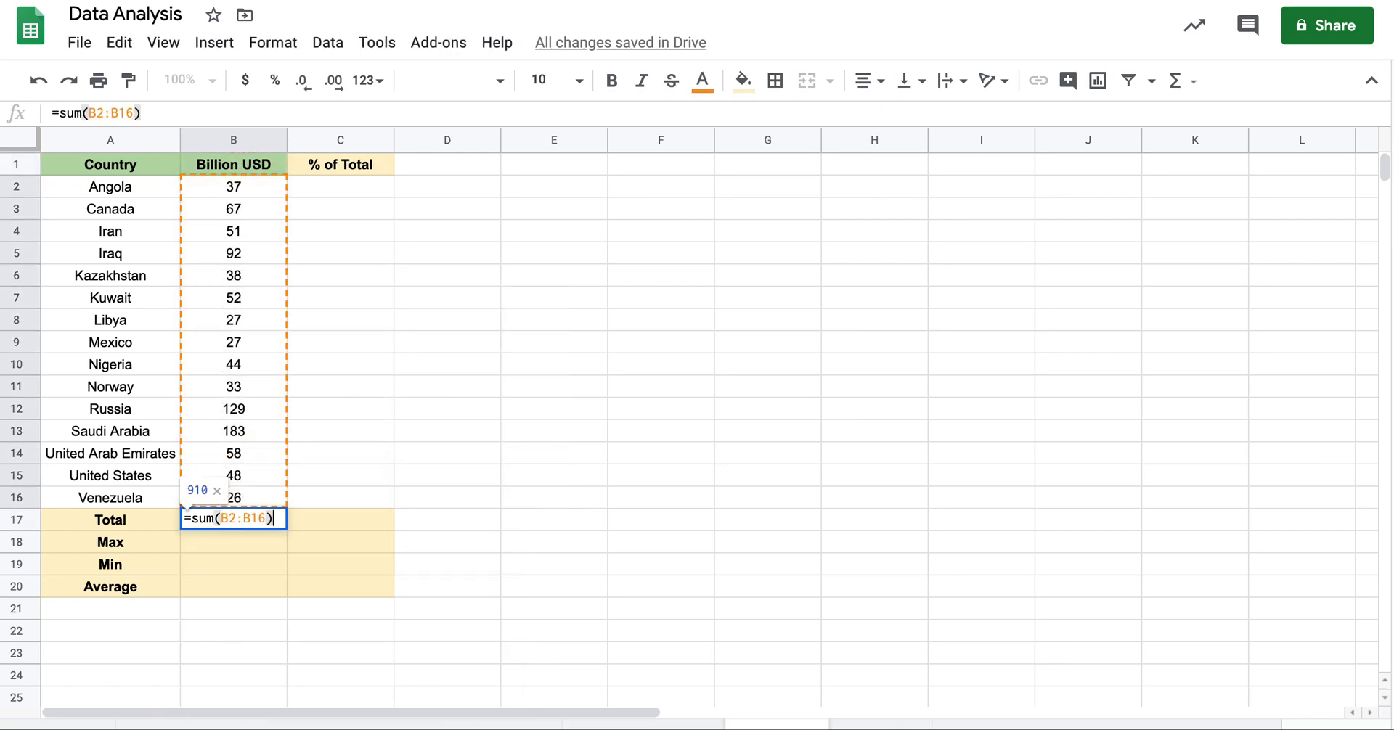
pyautogui.press('Return')
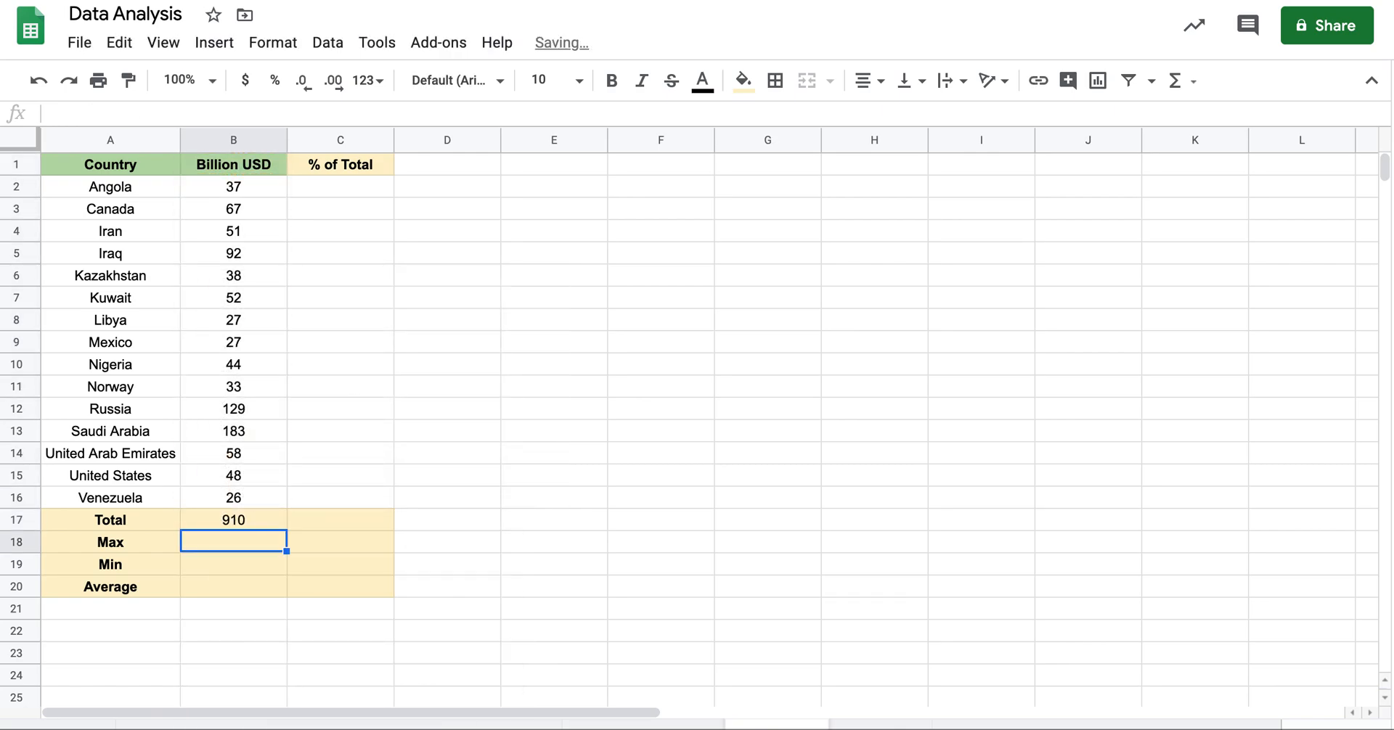
# Calculate the maximum of the countries' Billion USD values in B18 with the MAX function.
pyautogui.write('=max(')
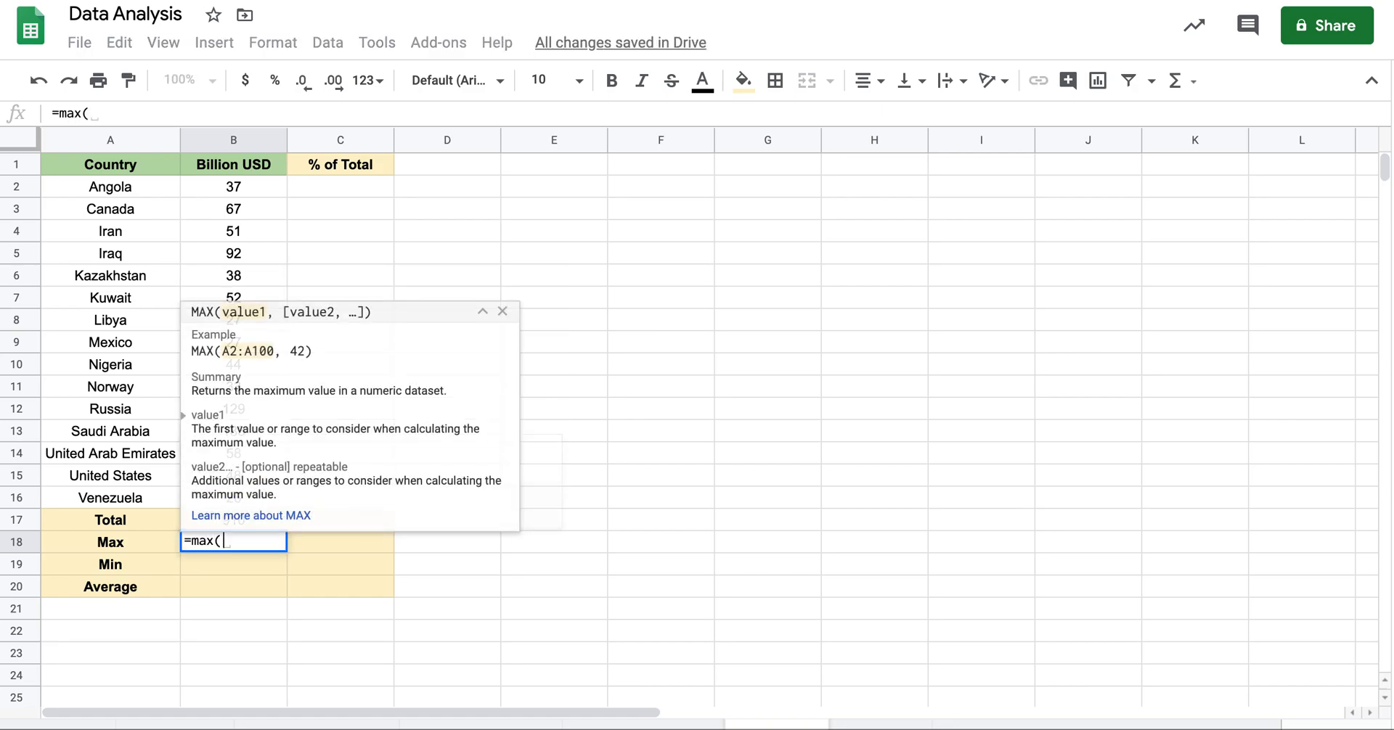
pyautogui.press('Up')
pyautogui.press('Up')
pyautogui.press('Up')
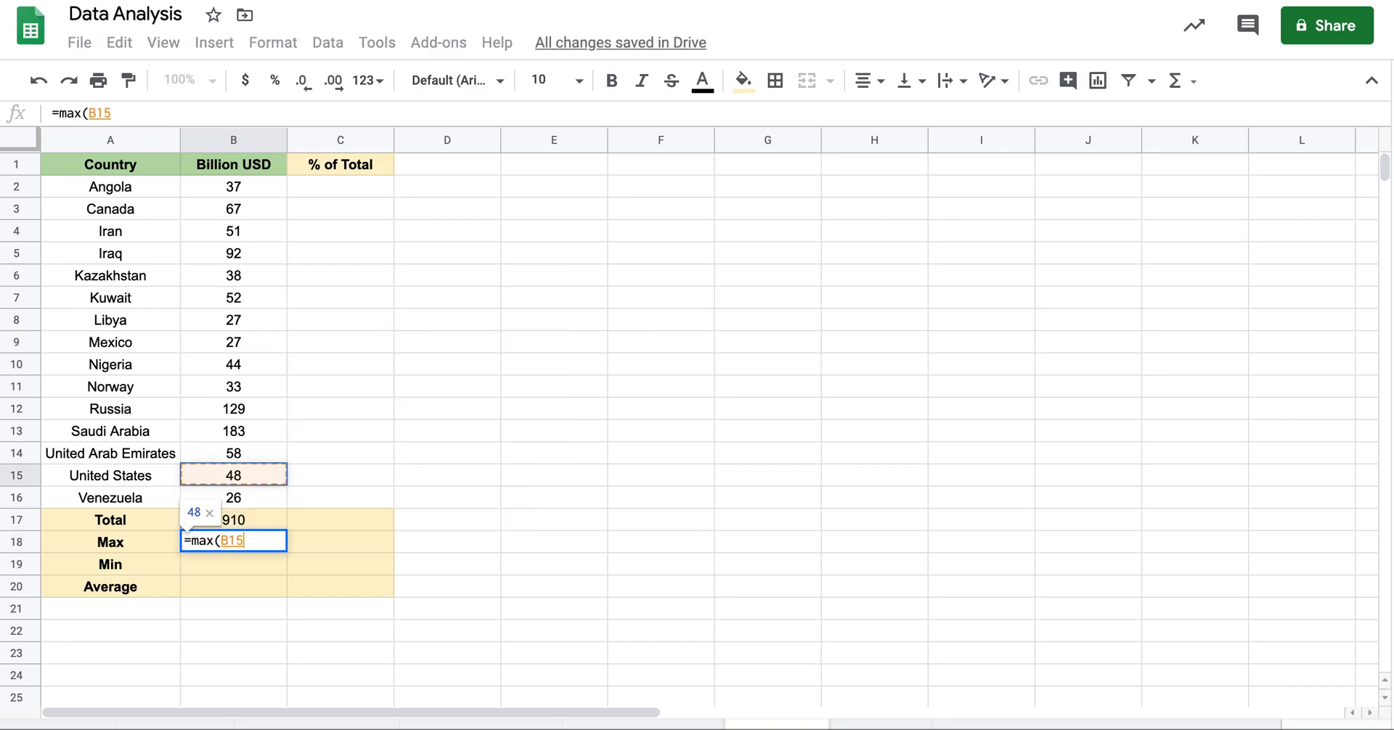
pyautogui.press('Down')
pyautogui.press('super+shift+Up')
pyautogui.write(')')
pyautogui.press('Return')
# Locate the country row that holds the maximum Billion USD value and select its name and amount.
pyautogui.press('Up')
pyautogui.press('Up')
pyautogui.press('Up')
pyautogui.press('Up')
pyautogui.press('Up')
pyautogui.press('Up')
pyautogui.press('Up')
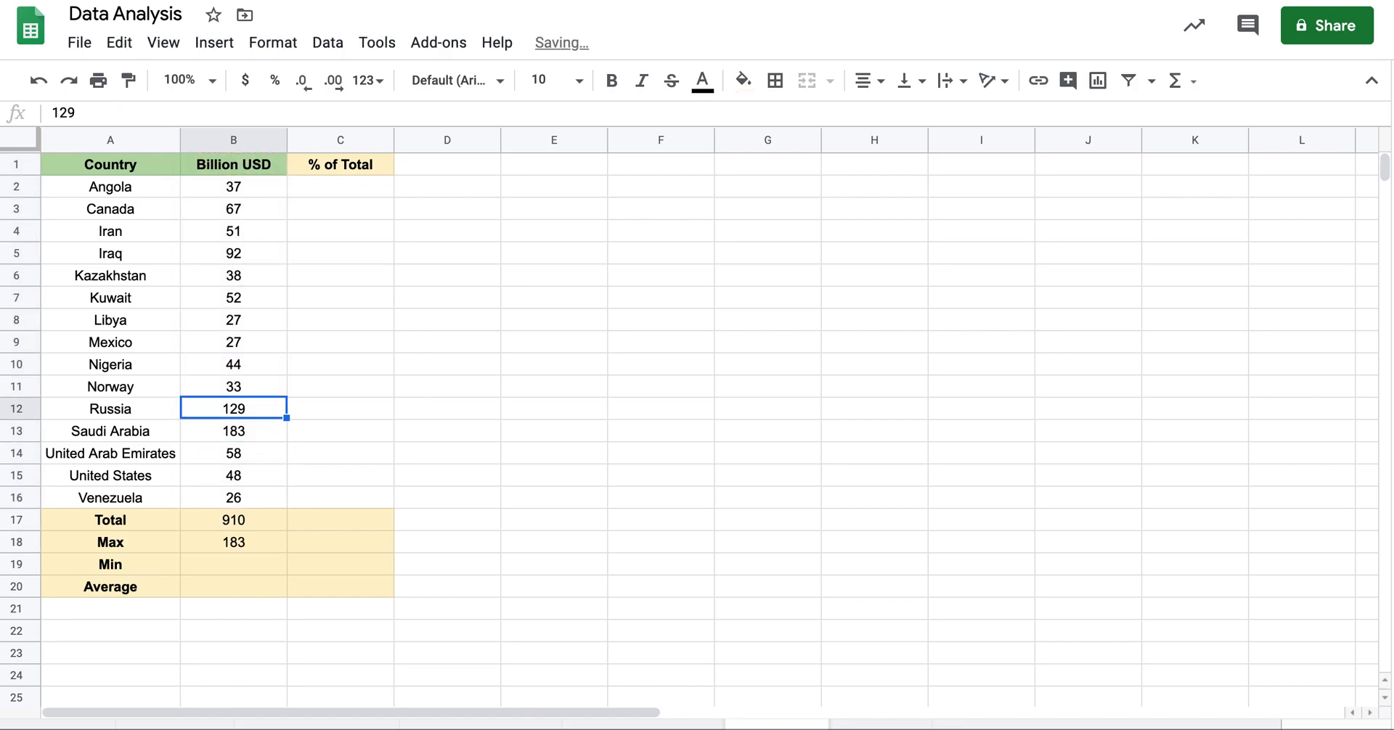
pyautogui.press('Left')
pyautogui.press('Down')
pyautogui.hotkey('shift', 'Right')
# Calculate the minimum of the countries' Billion USD values in B19 with the MIN function.
pyautogui.press('Down')
pyautogui.press('Down')
pyautogui.press('Down')
pyautogui.press('Down')
pyautogui.press('Down')
pyautogui.press('Down')
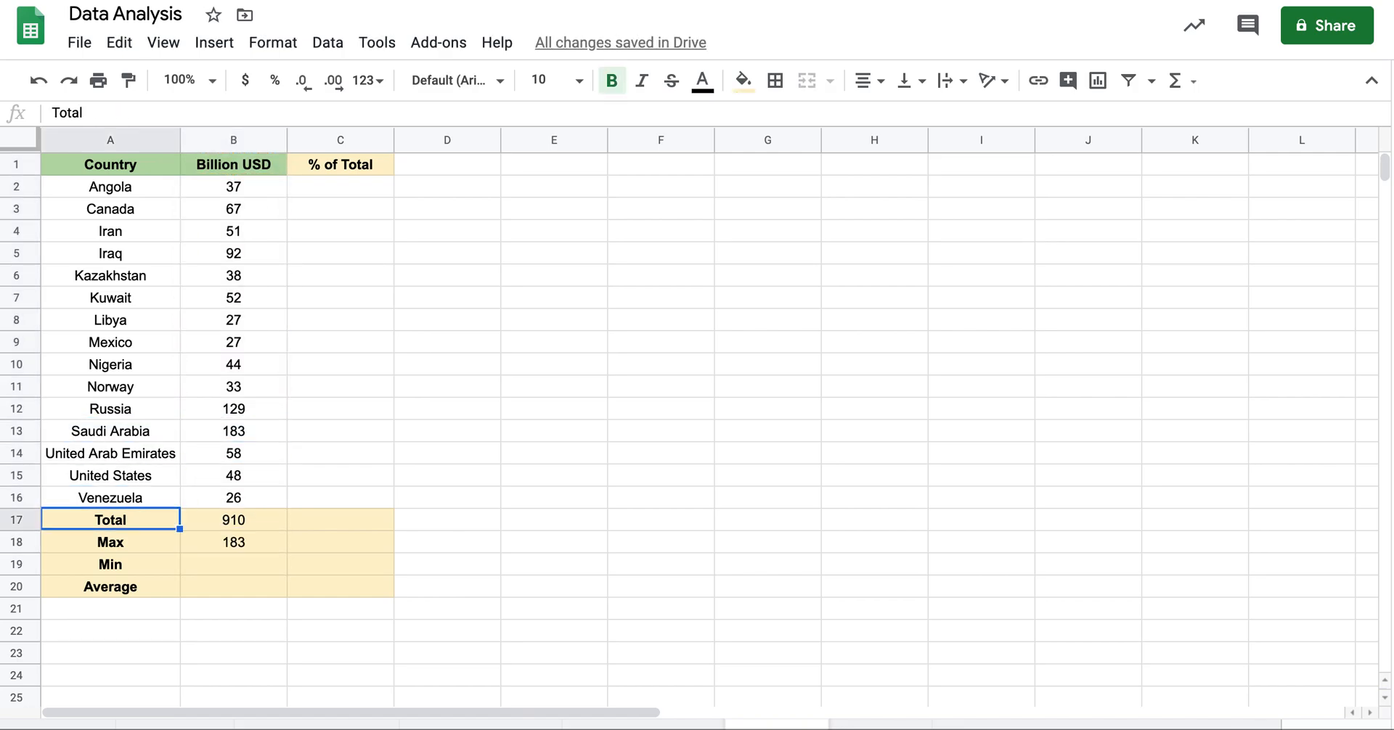
pyautogui.press('Right')
pyautogui.write('=min')
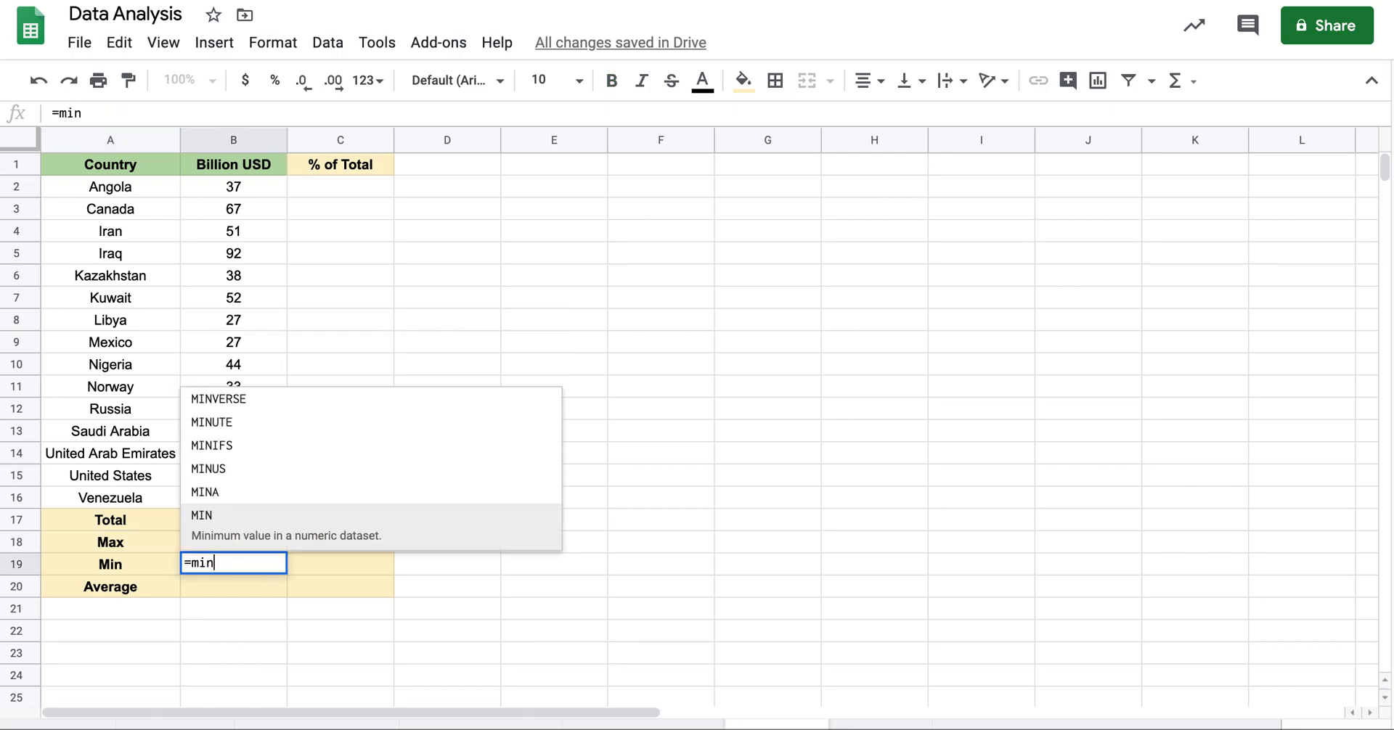
pyautogui.write('(')
pyautogui.press('Up')
pyautogui.press('Up')
pyautogui.press('Up')
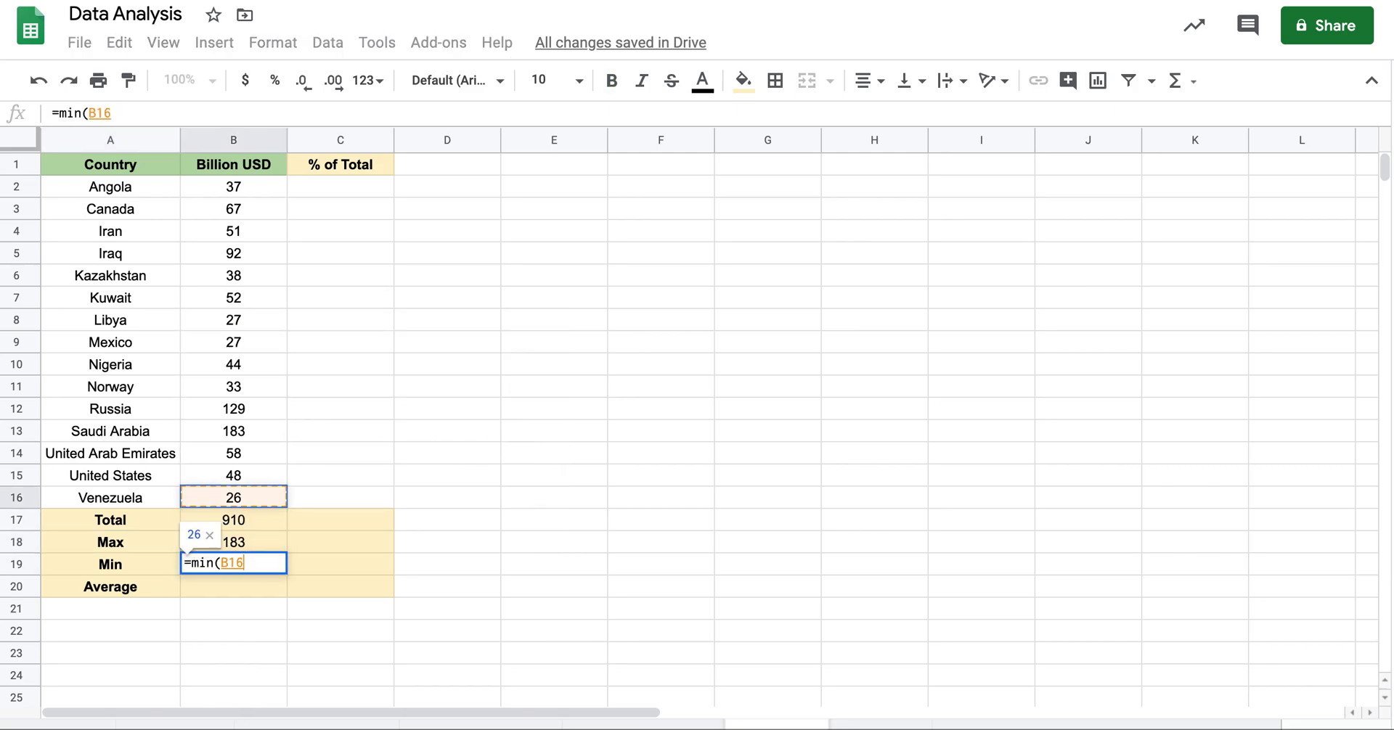
pyautogui.hotkey('ctrl', 'shift', 'Up')
pyautogui.hotkey('shift', 'Down')
pyautogui.press('Return')
# Locate the country row that holds the minimum Billion USD value and select its name and amount.
pyautogui.press('Up')
pyautogui.press('Up')
pyautogui.press('Up')
pyautogui.press('Up')
pyautogui.press('Left')
pyautogui.hotkey('shift', 'Right')
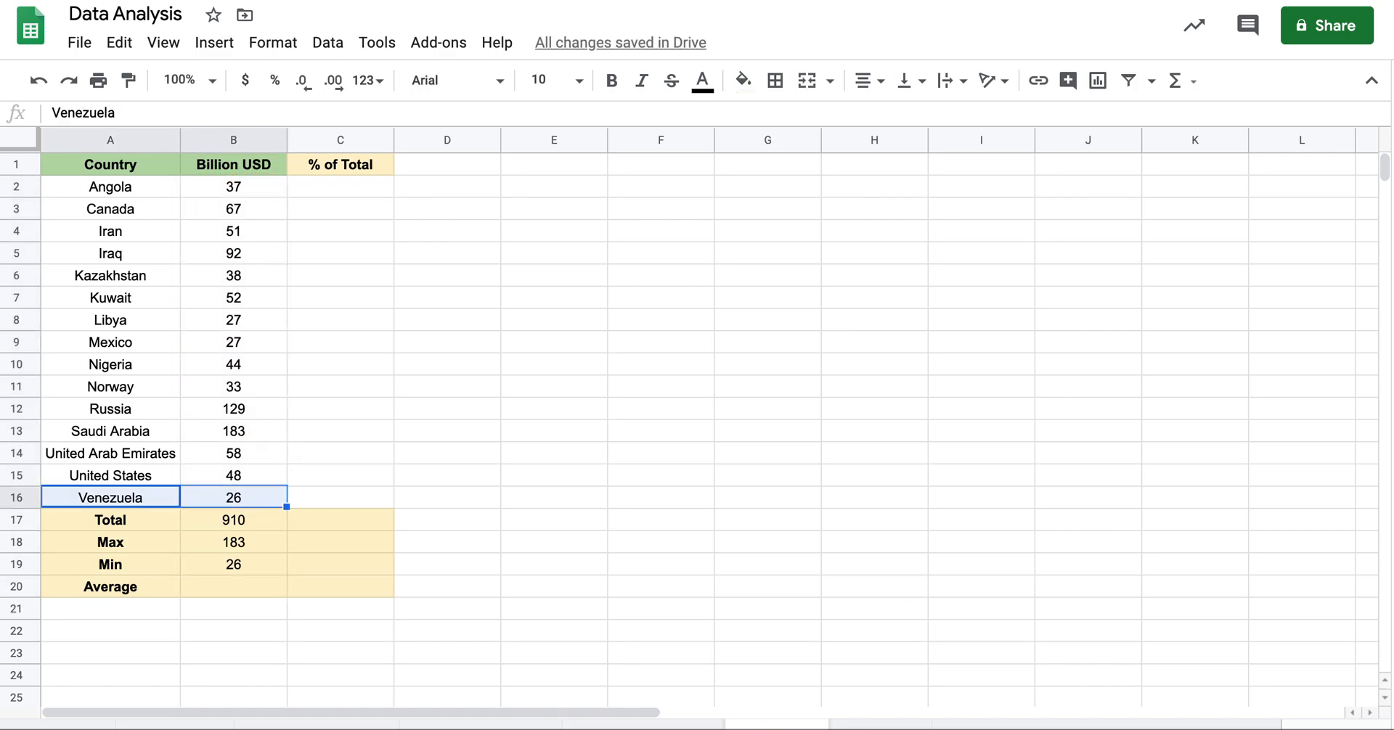
# Calculate the average of the Billion USD column in B20 with the suggested formula =AVERAGE(B2:B16).
pyautogui.press('Right')
pyautogui.press('Down')
pyautogui.press('Down')
pyautogui.press('Down')
pyautogui.press('Down')
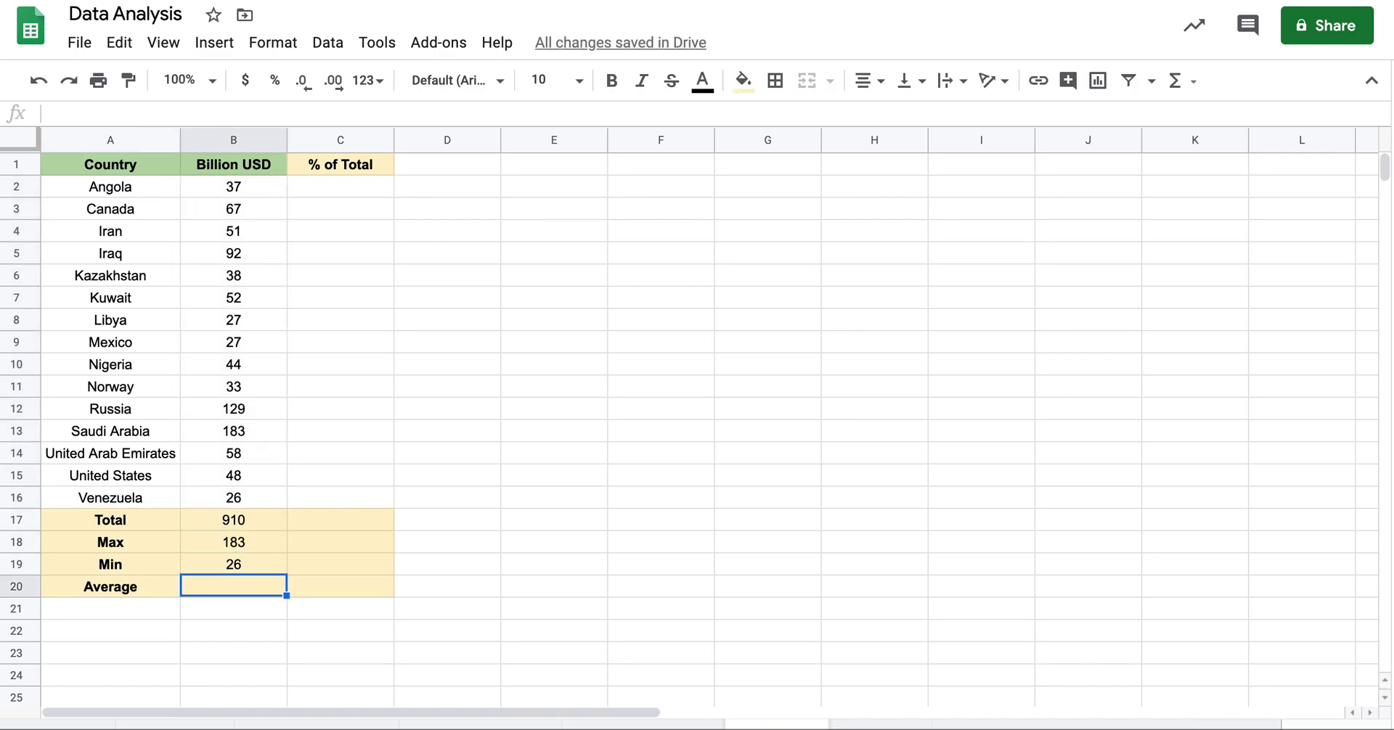
pyautogui.write('=averag')
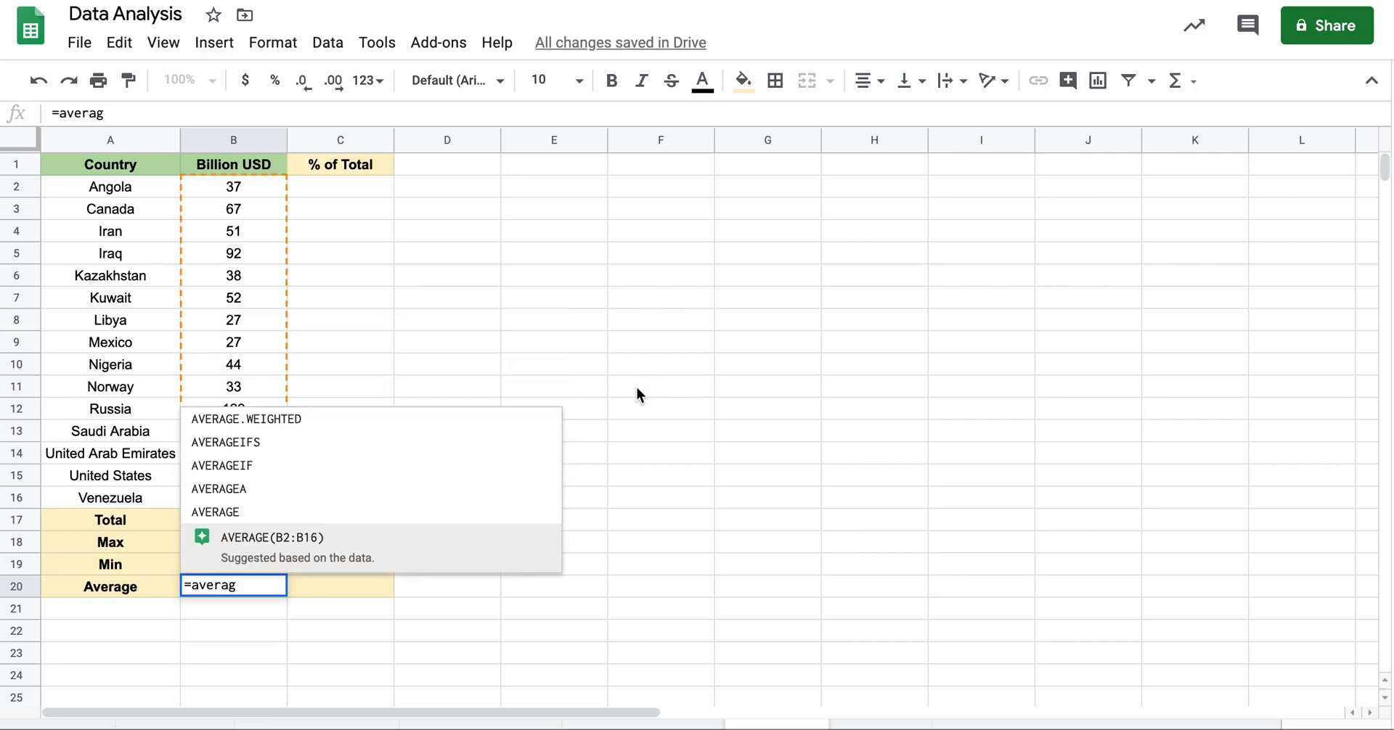
pyautogui.click(398, 565)
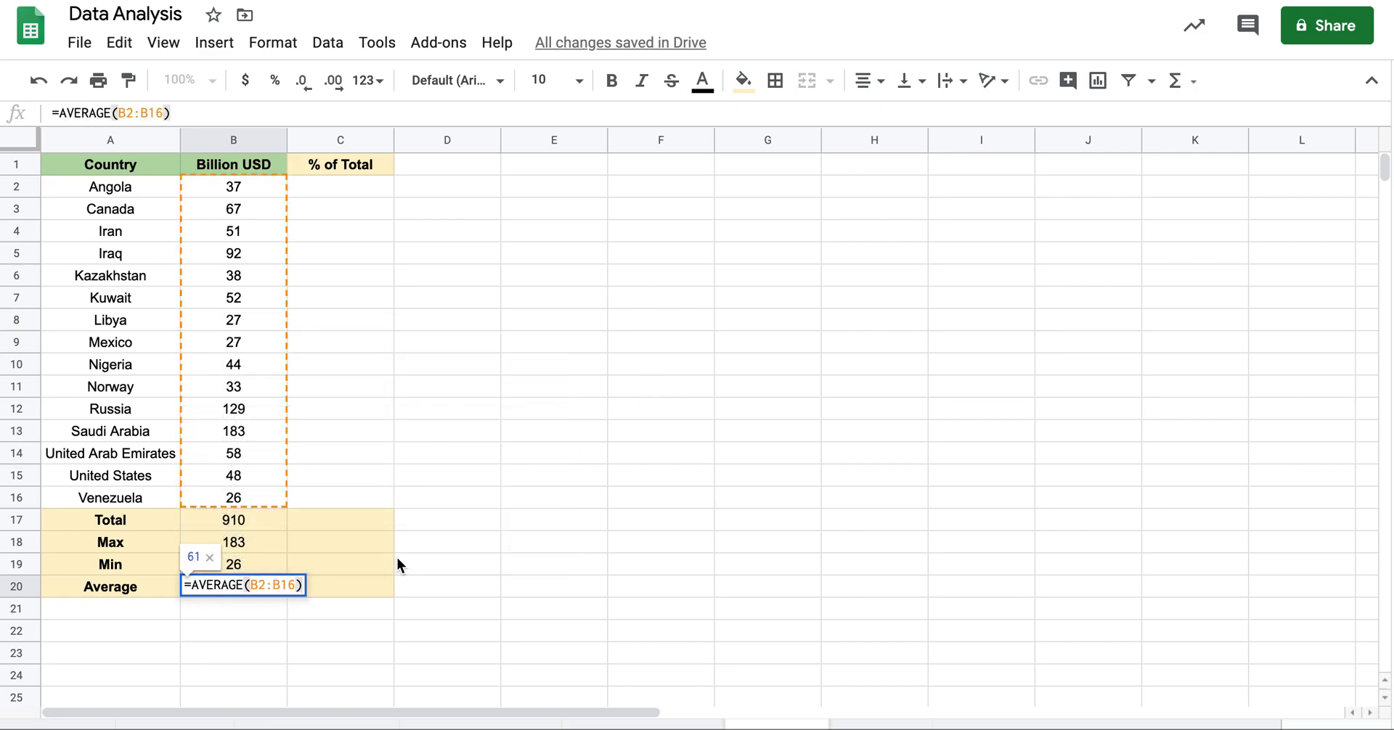
pyautogui.press('Return')
# Calculate Angola's share of the total in C2 with =B2/sum(B2:B16).
pyautogui.press('Up')
pyautogui.press('Up')
pyautogui.press('Up')
pyautogui.press('Up')
pyautogui.press('Up')
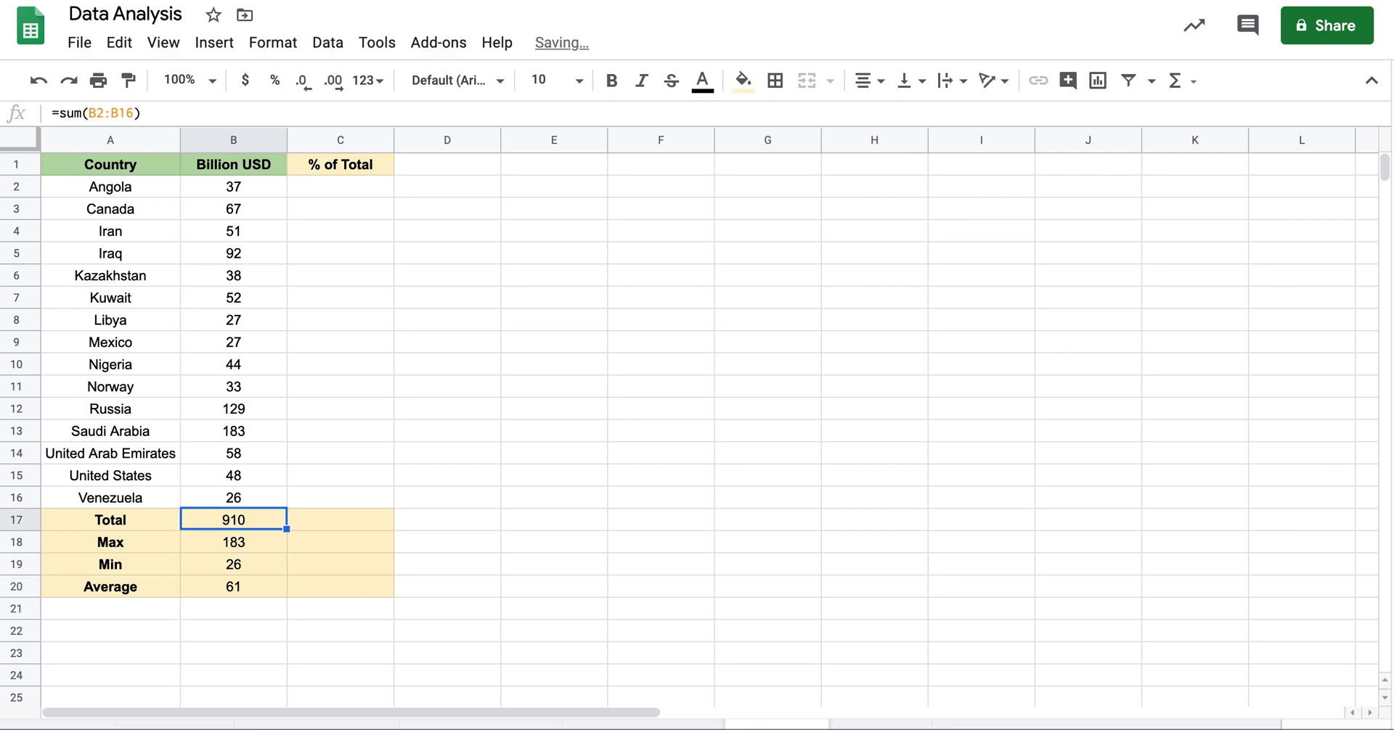
pyautogui.press('Up')
pyautogui.press('Up')
pyautogui.press('Up')
pyautogui.press('Up')
pyautogui.press('Up')
pyautogui.press('Up')
pyautogui.press('Up')
pyautogui.press('Up')
pyautogui.press('Up')
pyautogui.press('Up')
pyautogui.press('Up')
pyautogui.press('Up')
pyautogui.press('Up')
pyautogui.press('Up')
pyautogui.press('Up')
pyautogui.press('Right')
pyautogui.press('Down')
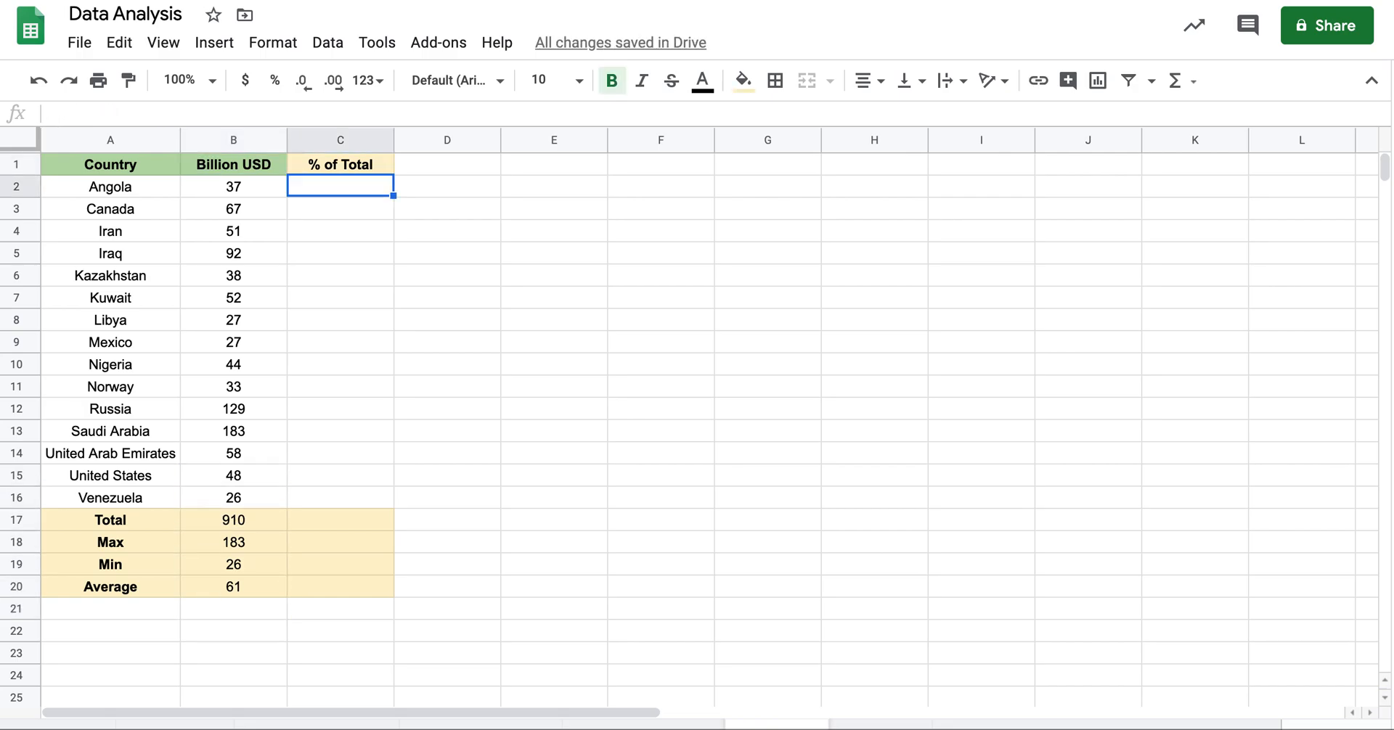
pyautogui.write('=')
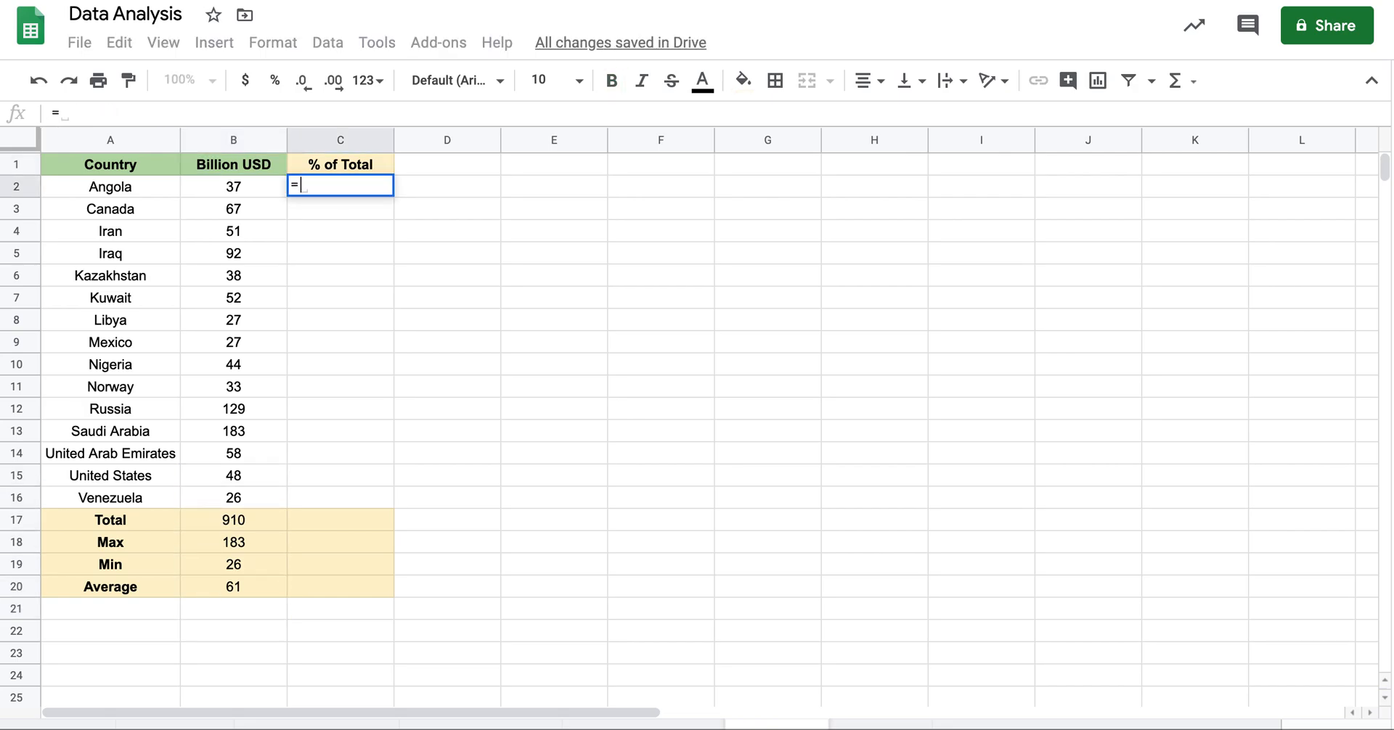
pyautogui.press('Left')
pyautogui.write('/s')
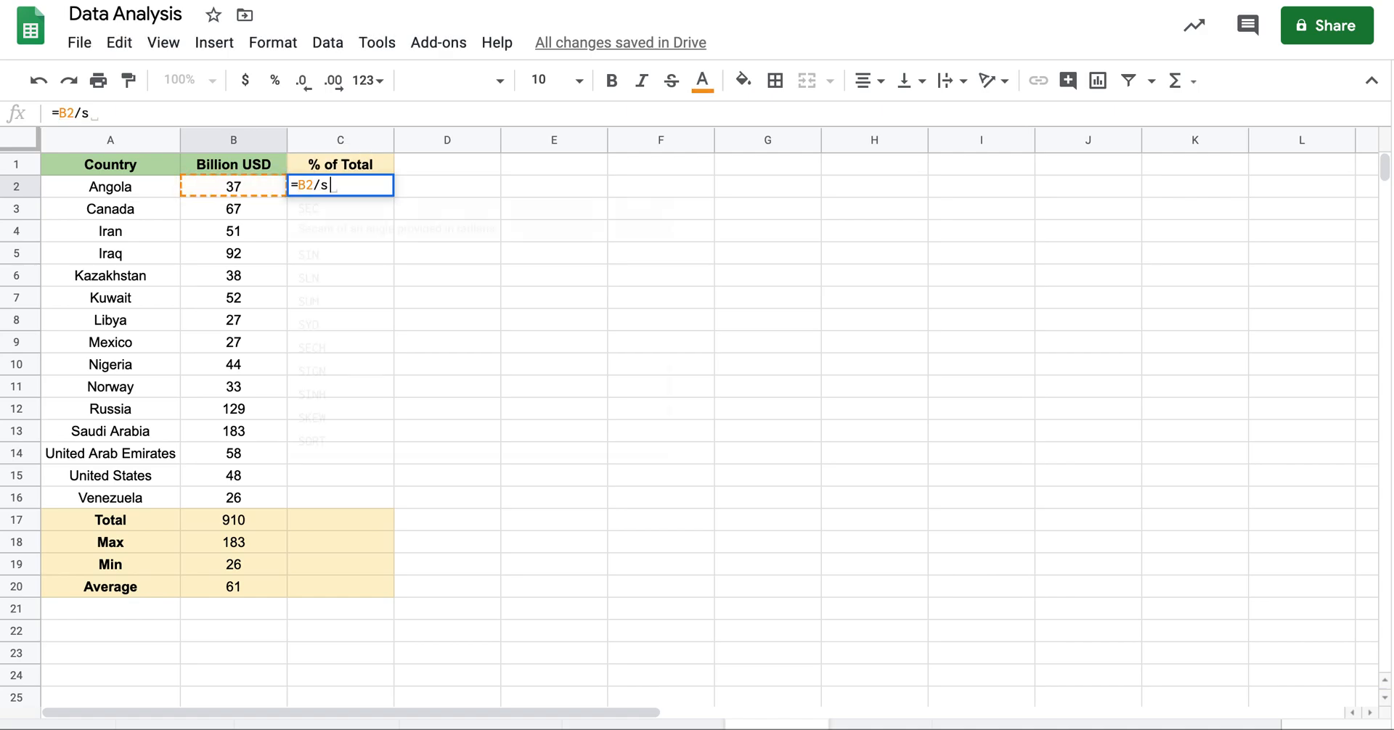
pyautogui.write('um')
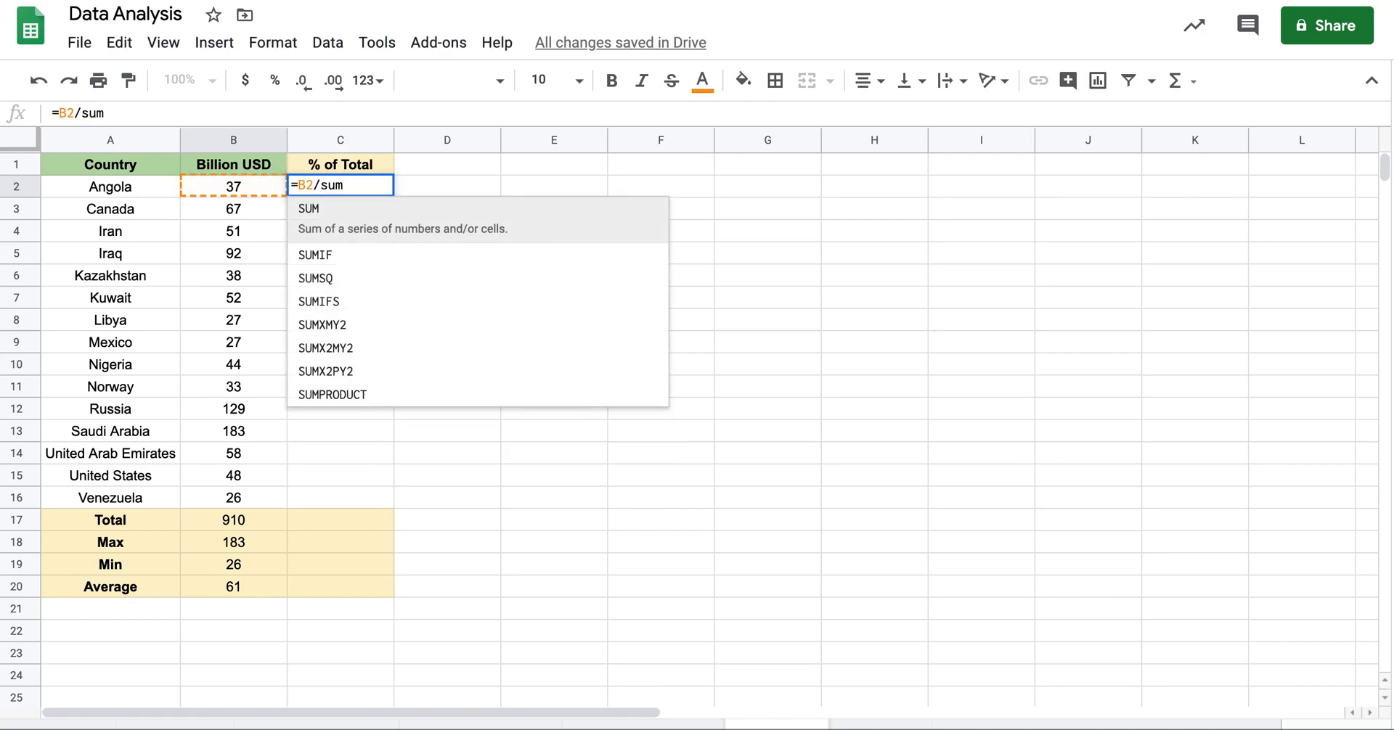
pyautogui.write('(')
pyautogui.press('Left')
pyautogui.hotkey('ctrl', 'shift', 'Down')
pyautogui.hotkey('shift', 'Up')
pyautogui.hotkey('shift', 'Up')
pyautogui.hotkey('shift', 'Up')
pyautogui.hotkey('shift', 'Up')
pyautogui.hotkey('shift', 'Up')
pyautogui.hotkey('shift', 'Down')
pyautogui.write(')')
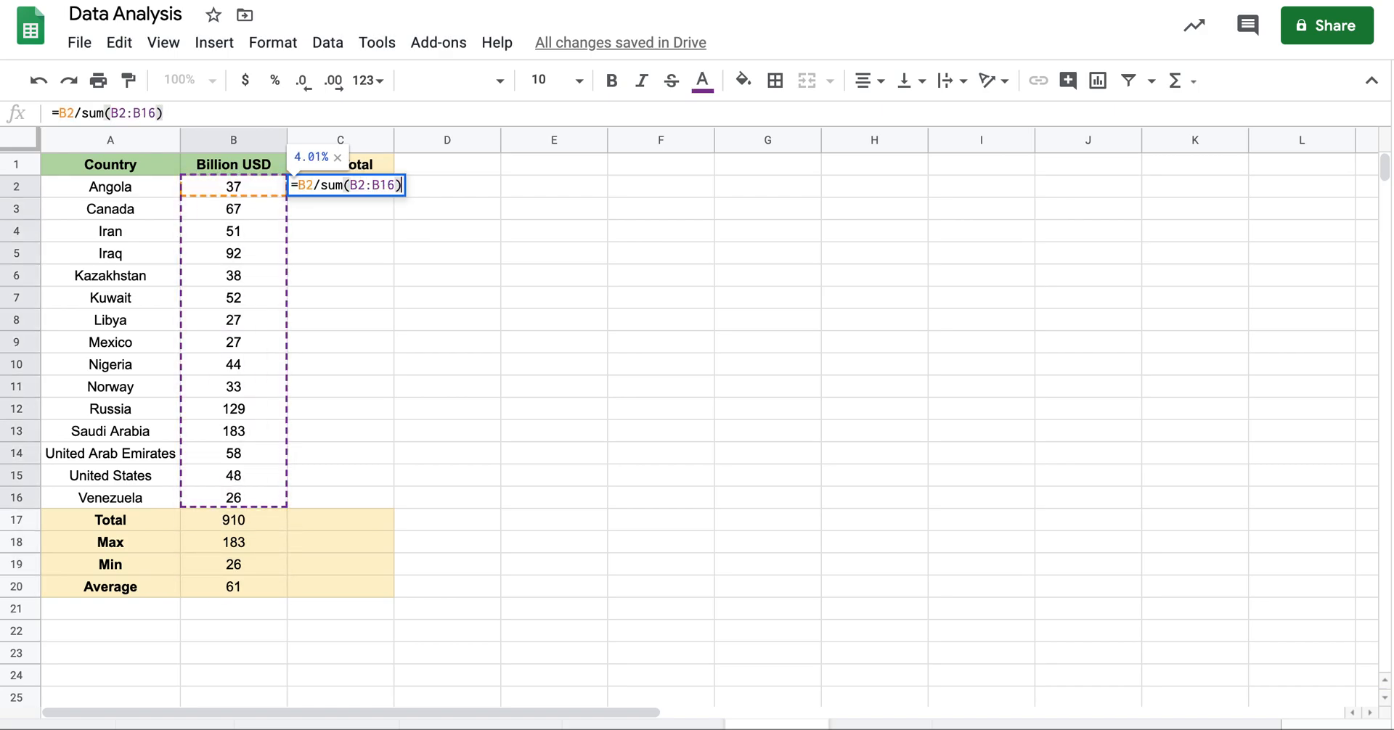
pyautogui.press('Return')
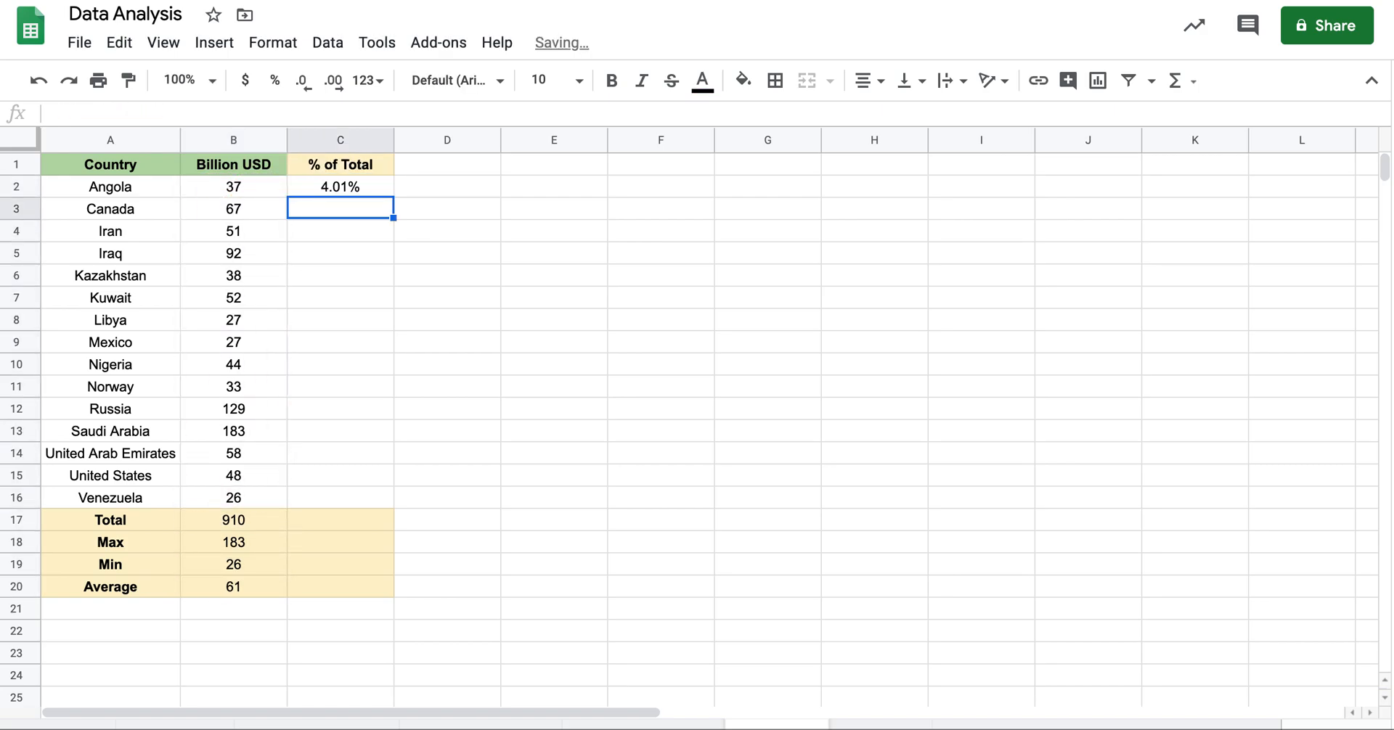
# Lock the rows of the sum range in C2 so the formula reads =B2/sum(B$2:B$16).
pyautogui.press('Up')
pyautogui.press('F2')
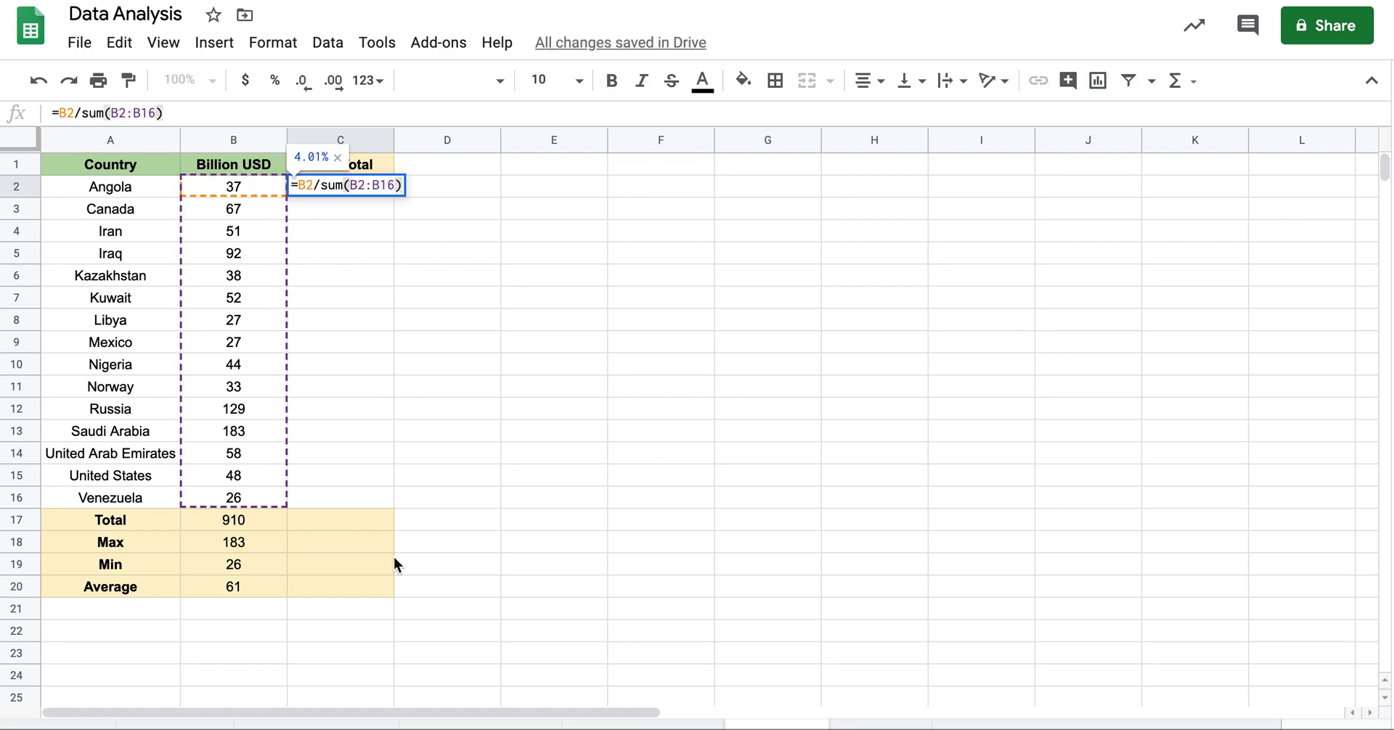
pyautogui.click(354, 185)
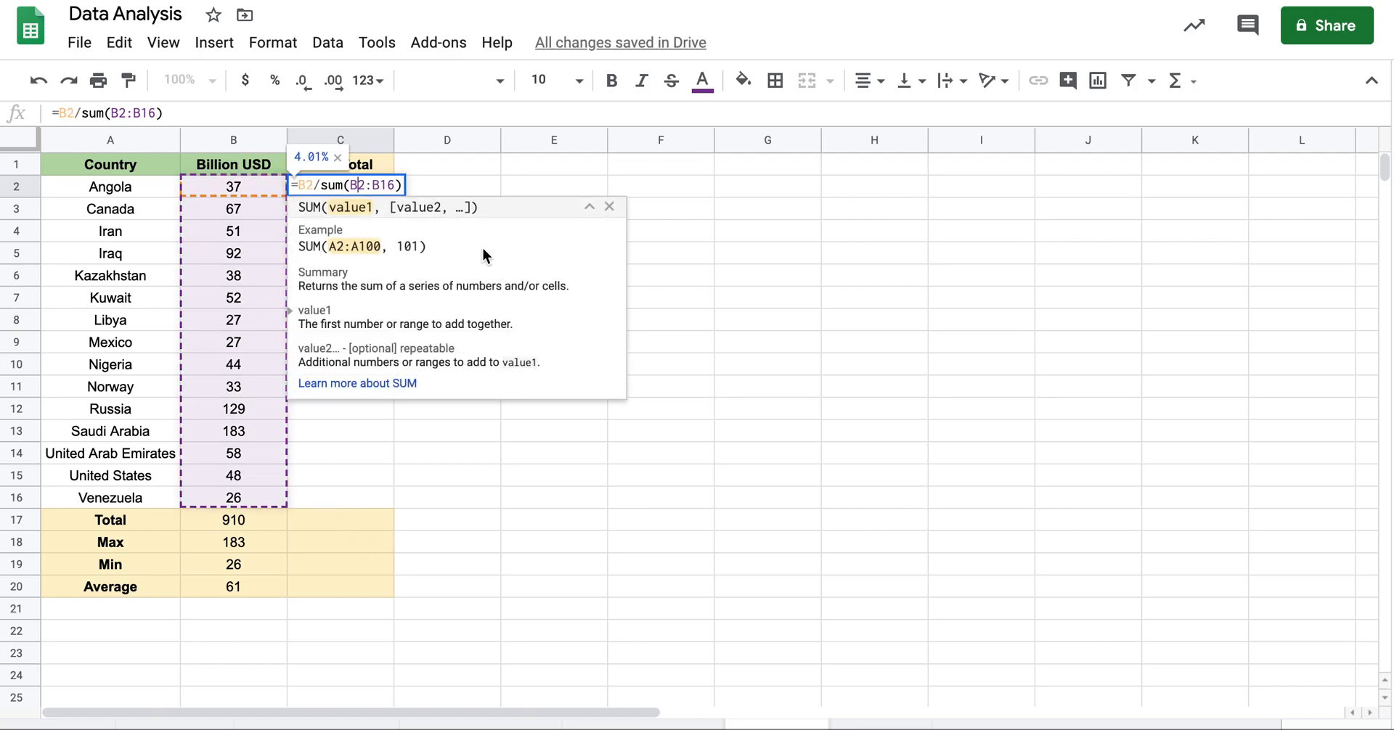
pyautogui.write('$')
pyautogui.press('Right')
pyautogui.write('$')
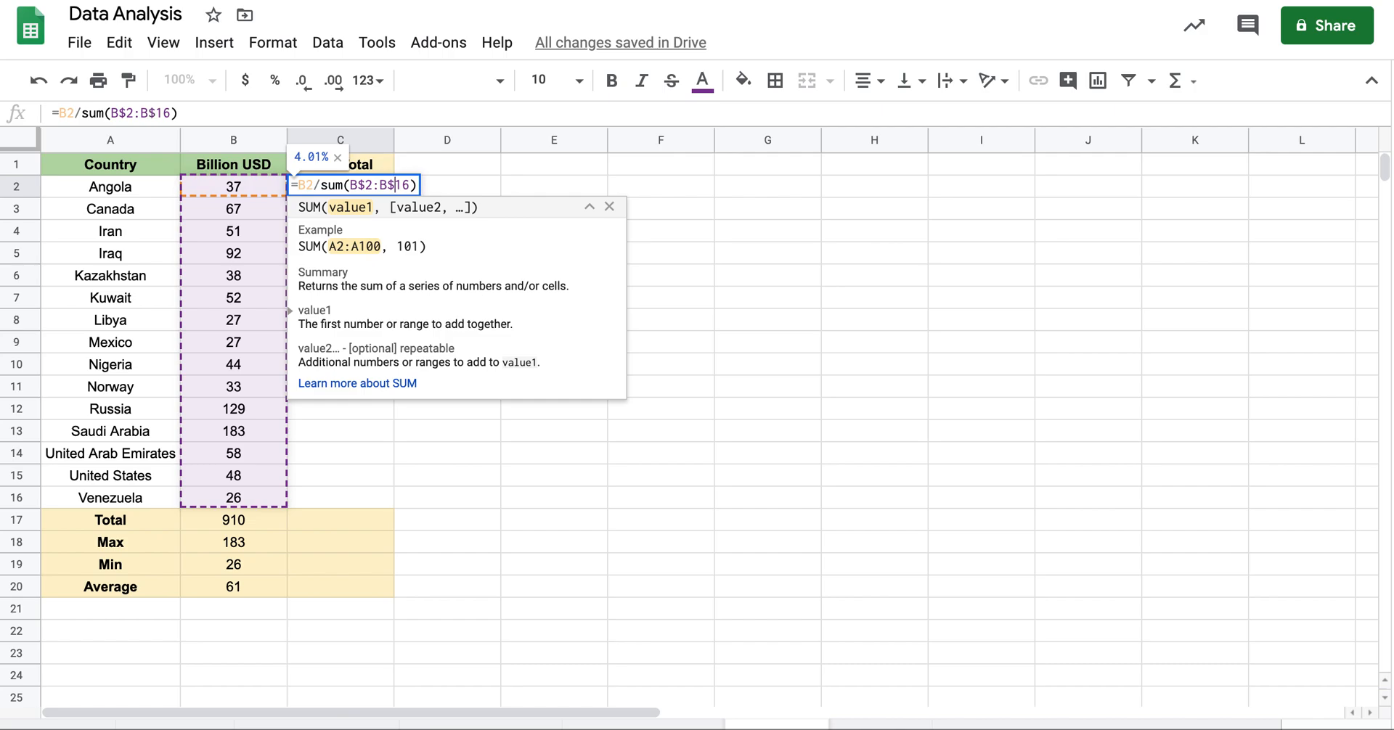
pyautogui.press('Return')
# Fill the % of Total formula from C2 down to C16 for all the countries.
pyautogui.press('Left')
pyautogui.hotkey('ctrl', 'Down')
pyautogui.press('Right')
pyautogui.press('Up')
pyautogui.press('Up')
pyautogui.press('Up')
pyautogui.press('Up')
pyautogui.hotkey('ctrl', 'shift', 'Up')
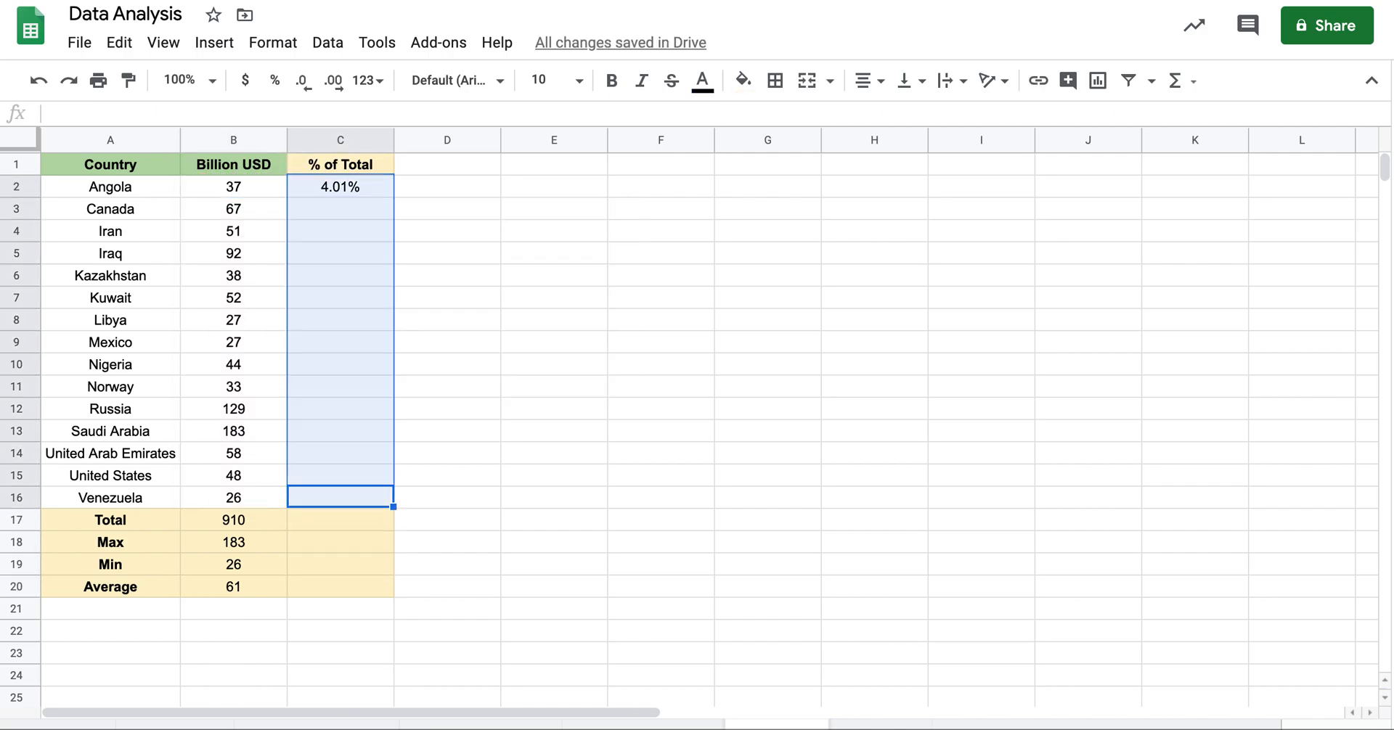
pyautogui.hotkey('ctrl', 'd')
# Check the filled formulas down the % of Total column and the sum formula in the Total row.
pyautogui.press('Return')
pyautogui.press('Down')
pyautogui.press('Up')
pyautogui.press('Return')
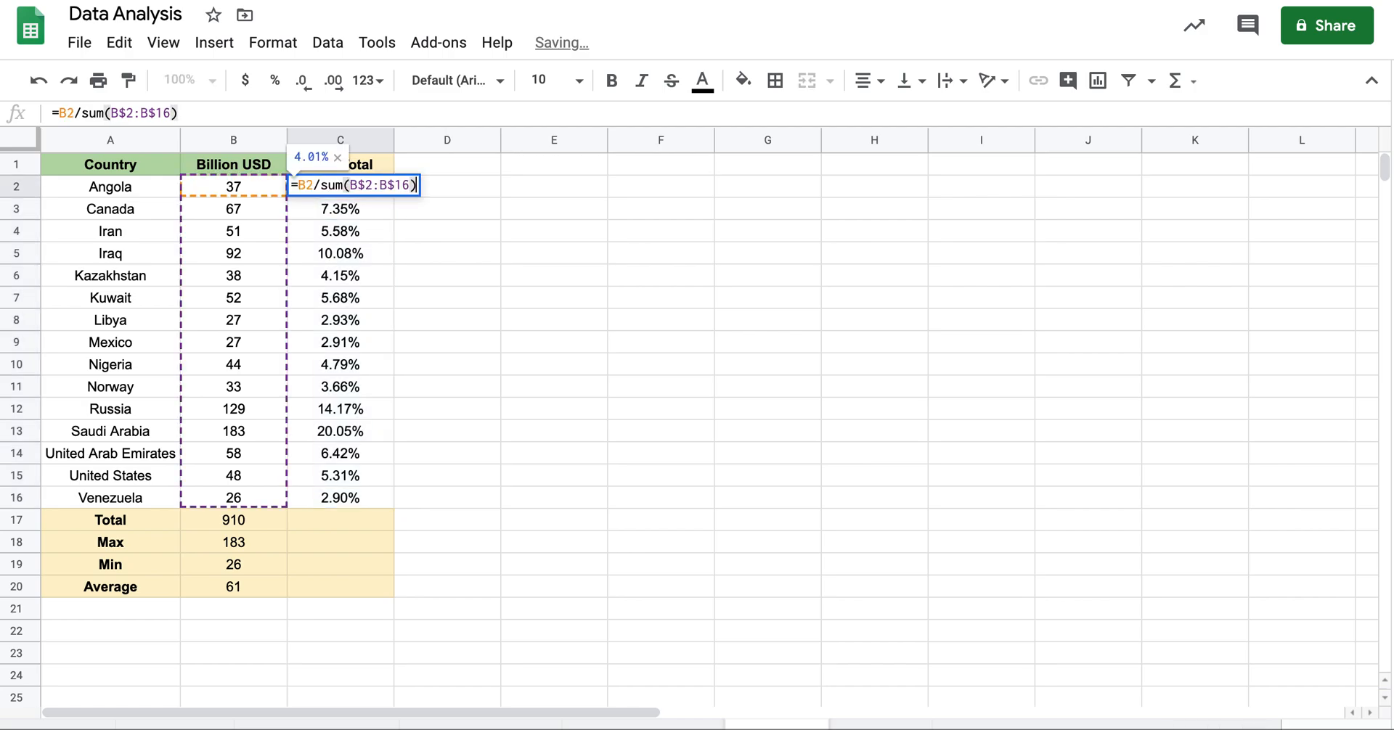
pyautogui.press('Return')
pyautogui.press('Down')
pyautogui.press('Down')
pyautogui.press('Down')
pyautogui.press('Down')
pyautogui.press('Down')
pyautogui.press('Down')
pyautogui.press('Down')
pyautogui.press('Down')
pyautogui.press('Down')
pyautogui.press('Down')
pyautogui.press('Down')
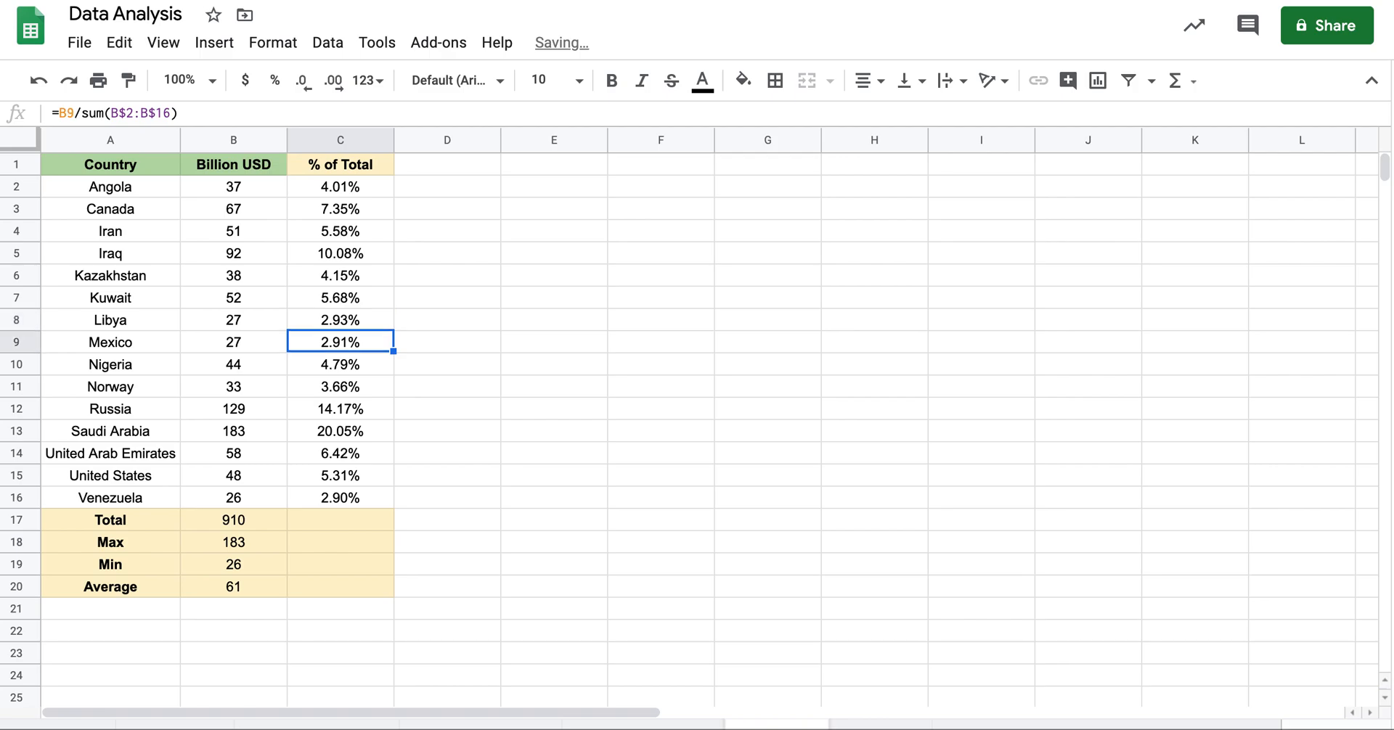
pyautogui.press('Down')
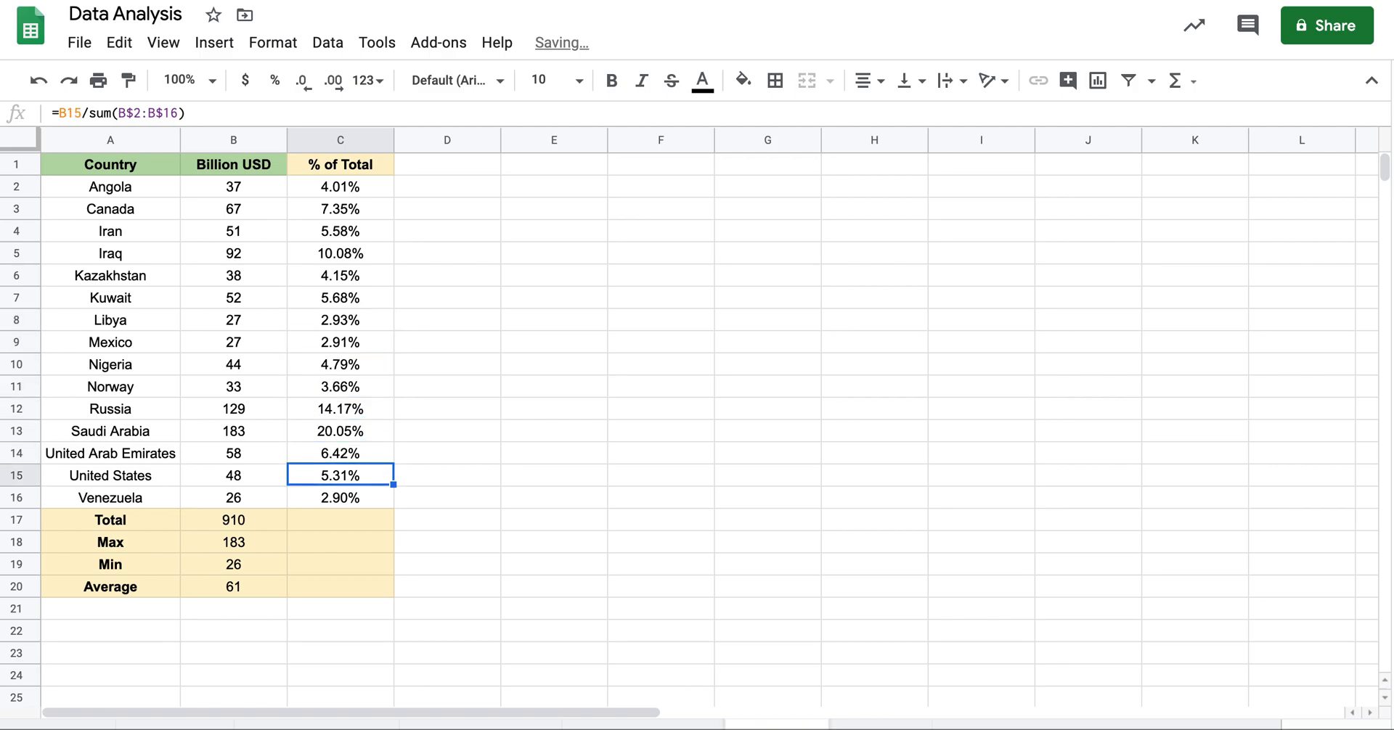
pyautogui.press('Down')
pyautogui.press('Down')
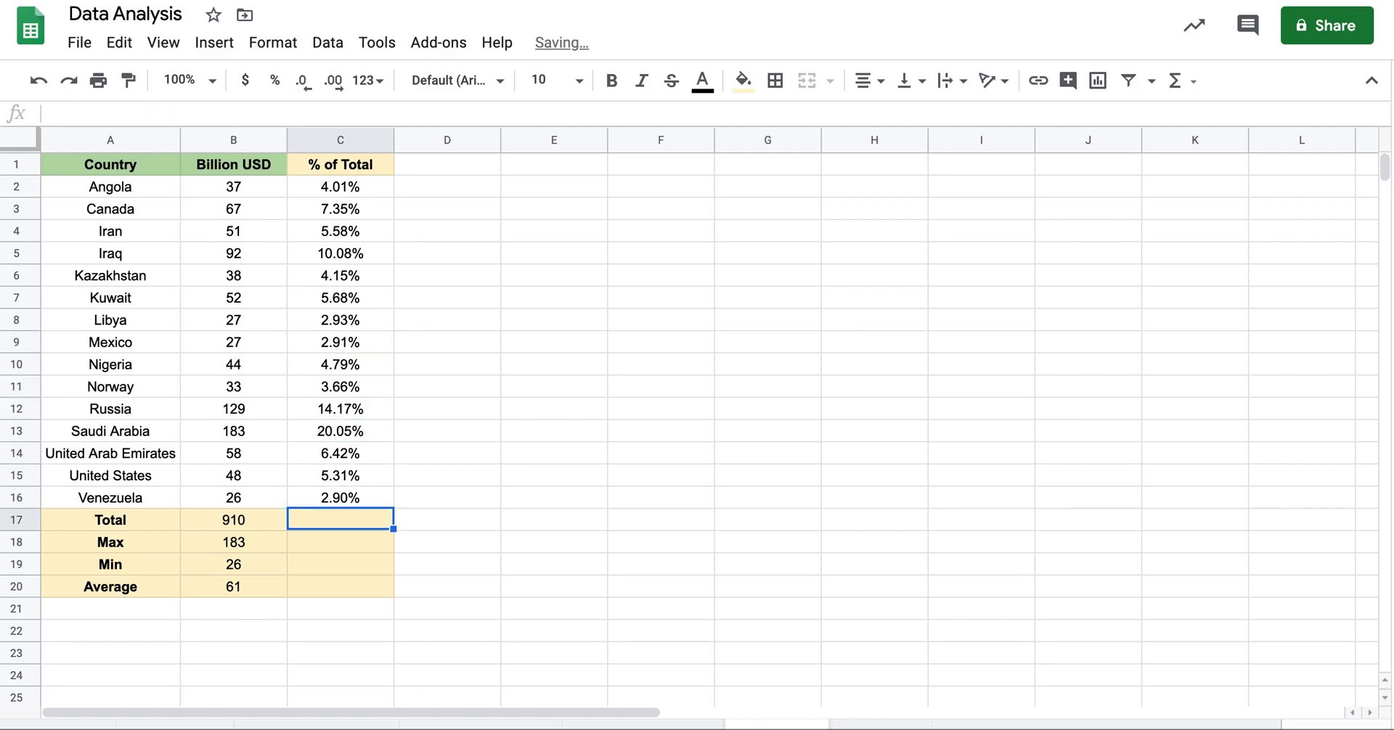
pyautogui.press('Left')
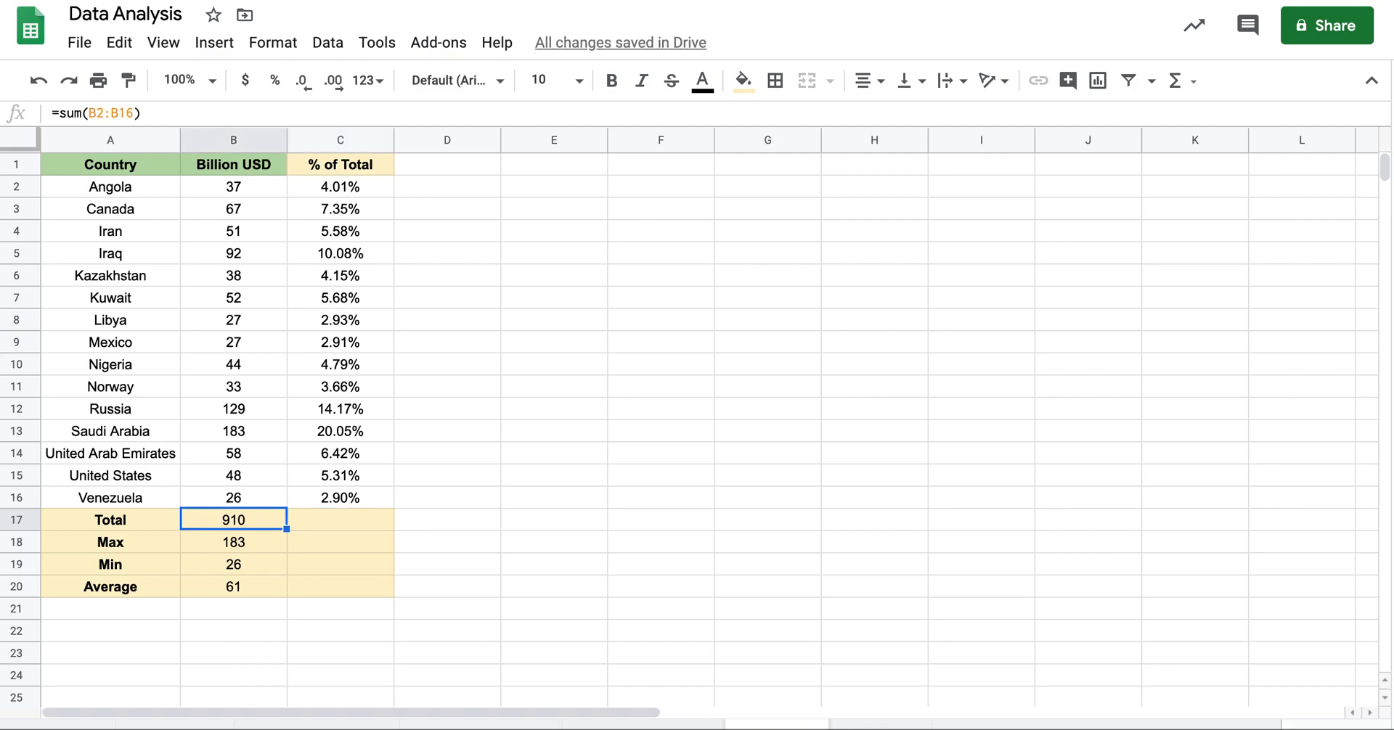
pyautogui.press('Right')
pyautogui.press('Up')
pyautogui.press('Up')
pyautogui.press('Return')
pyautogui.press('Return')
# Copy the Total, Max, Min and Average formulas from B17:B20 into C17:C20.
pyautogui.press('Down')
pyautogui.press('Left')
pyautogui.hotkey('shift', 'Down')
pyautogui.hotkey('shift', 'Down')
pyautogui.hotkey('shift', 'Down')
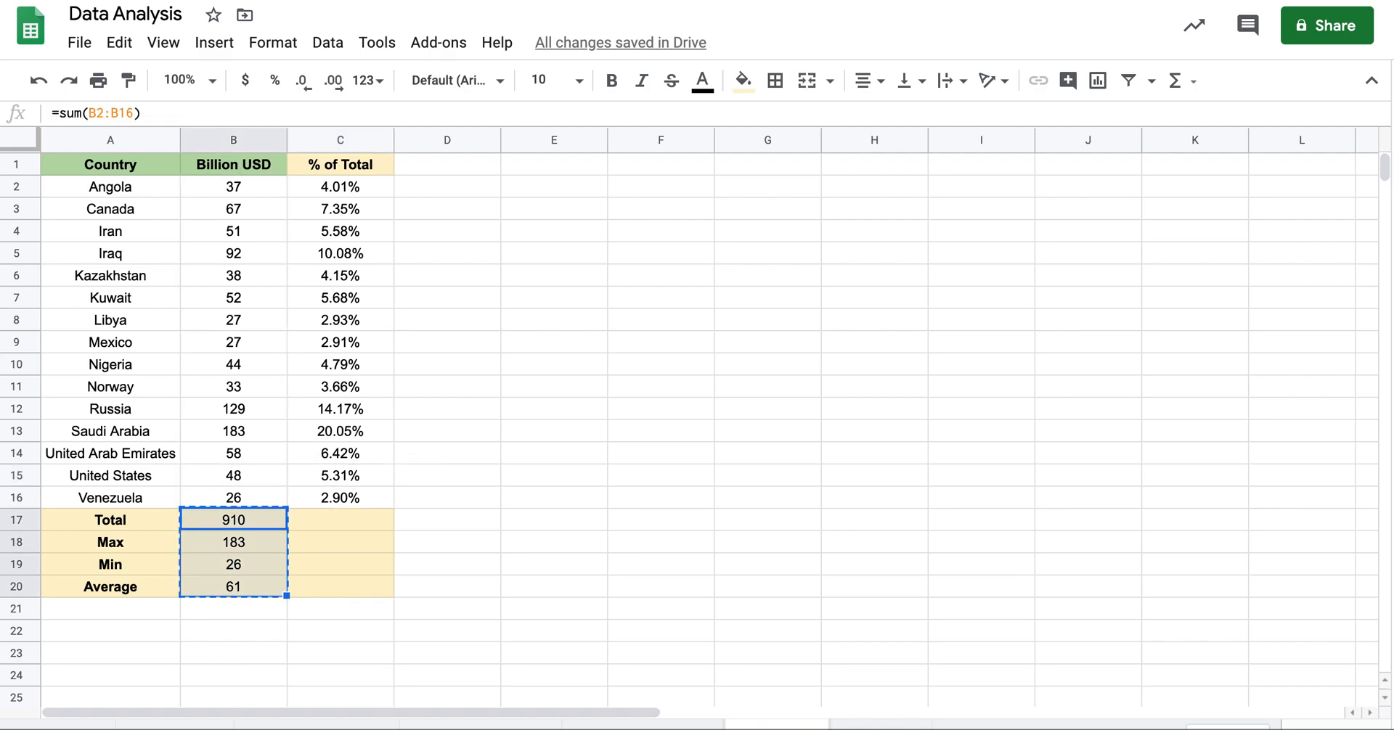
pyautogui.press('Right')
pyautogui.hotkey('ctrl', 'v')
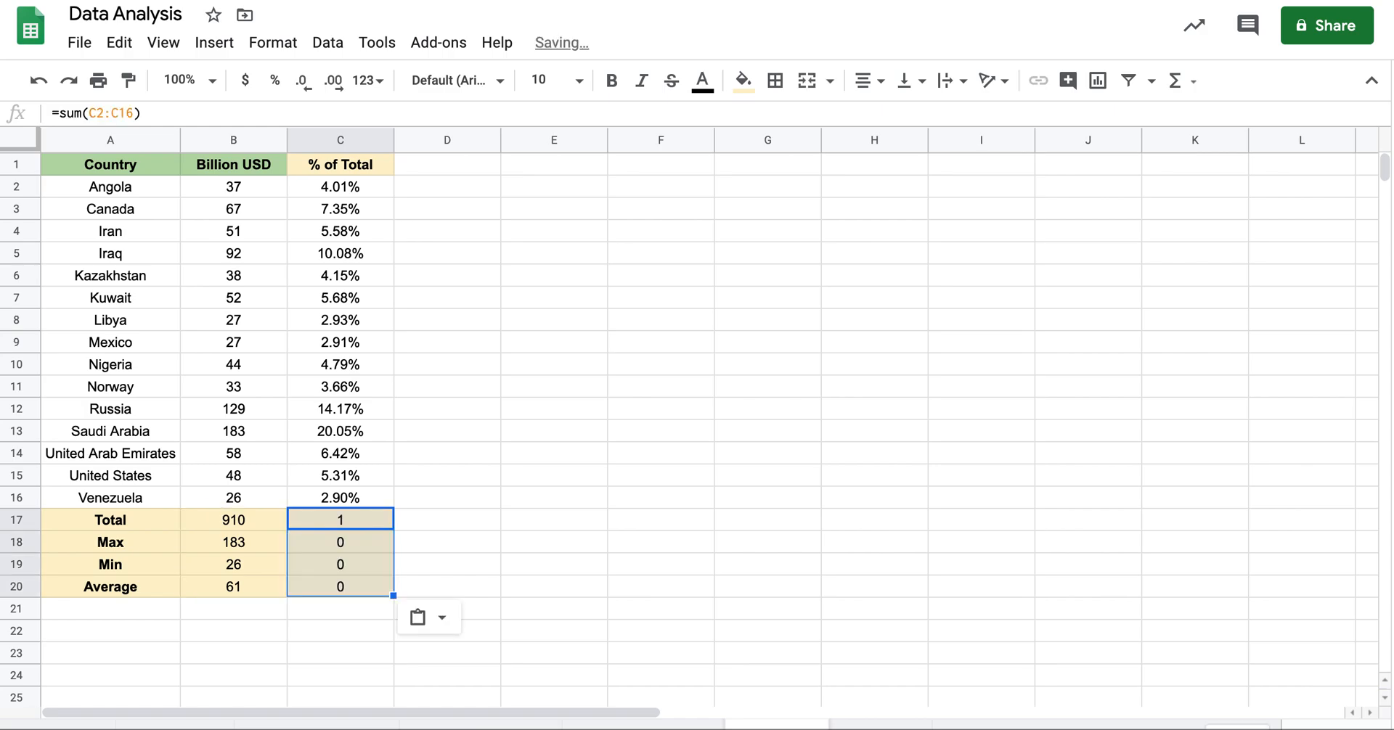
# Format the summary cells C17:C20 as Percent.
pyautogui.click(368, 86)
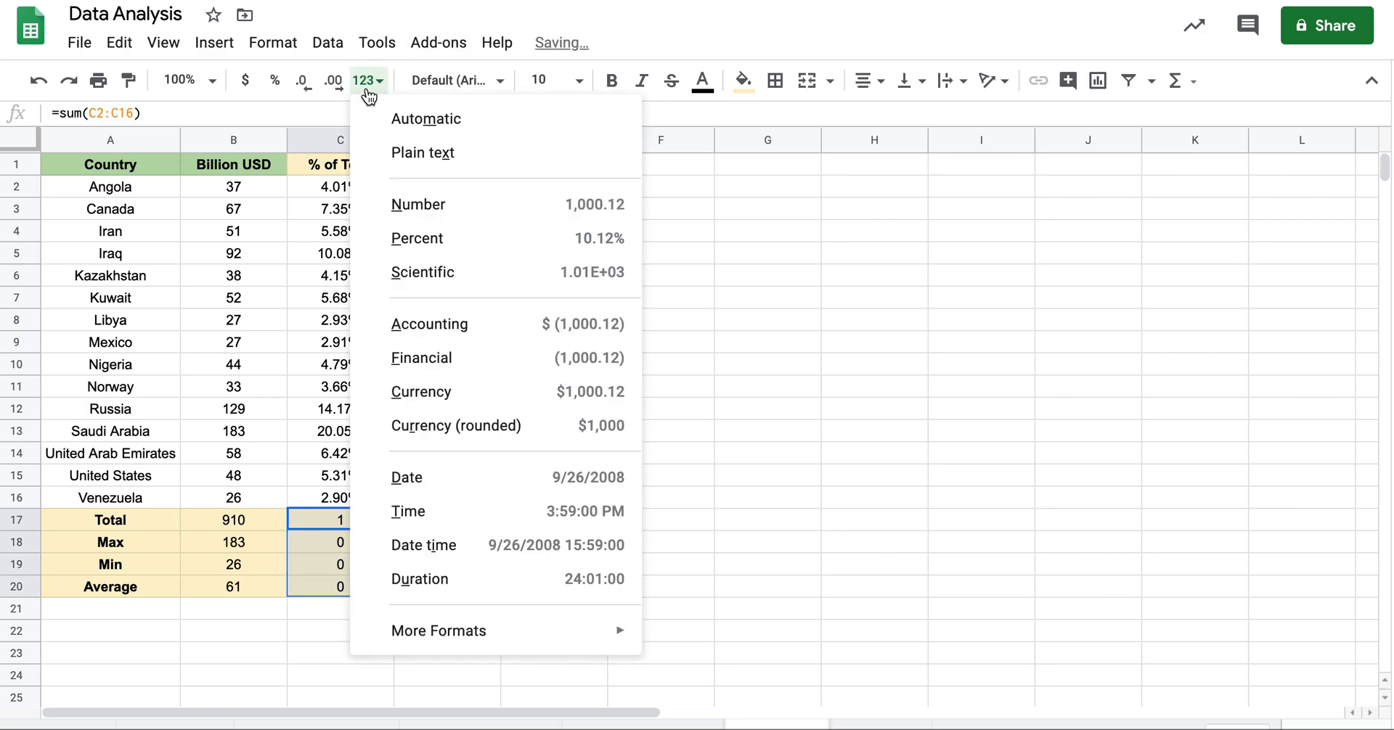
pyautogui.click(466, 239)
pyautogui.click(332, 521)
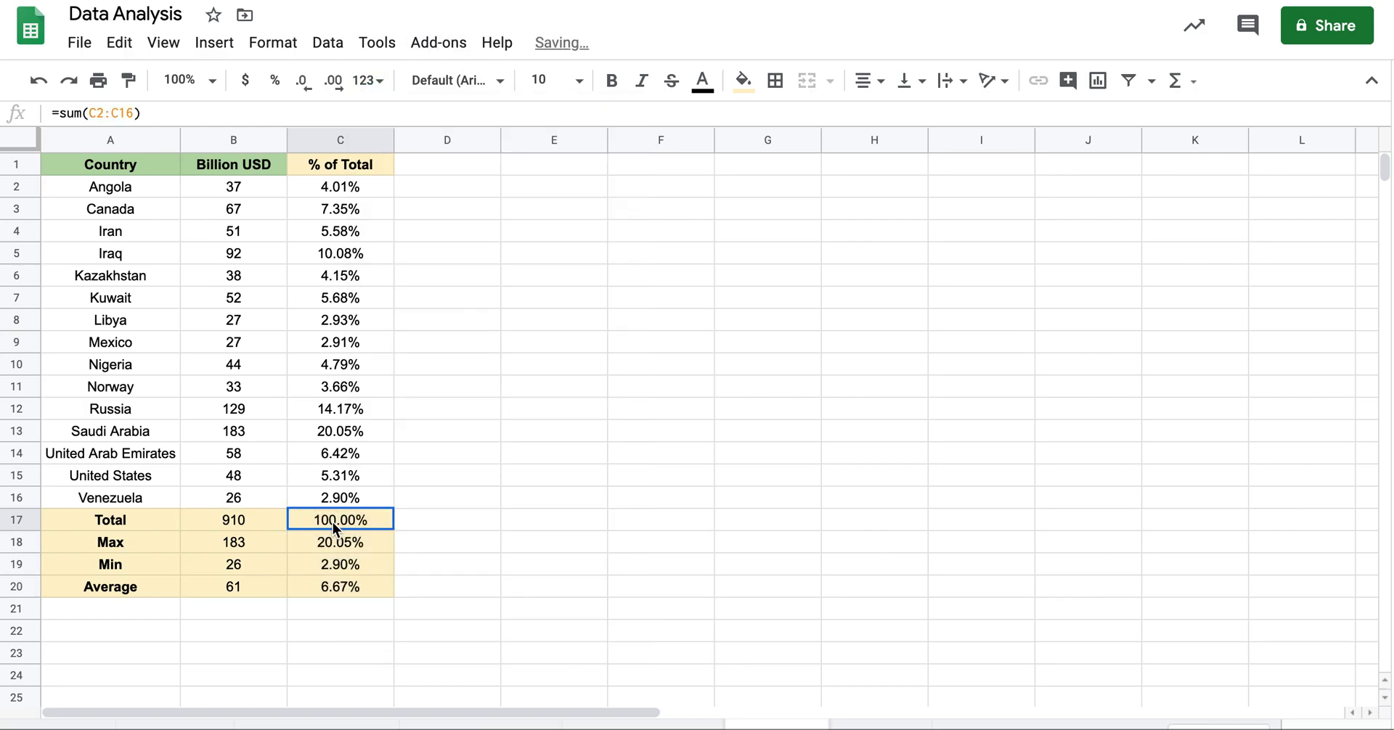
# Check the ranges used by the Max, Min and Average formulas in the % of Total column.
pyautogui.press('Up')
pyautogui.hotkey('ctrl', 'shift', 'Up')
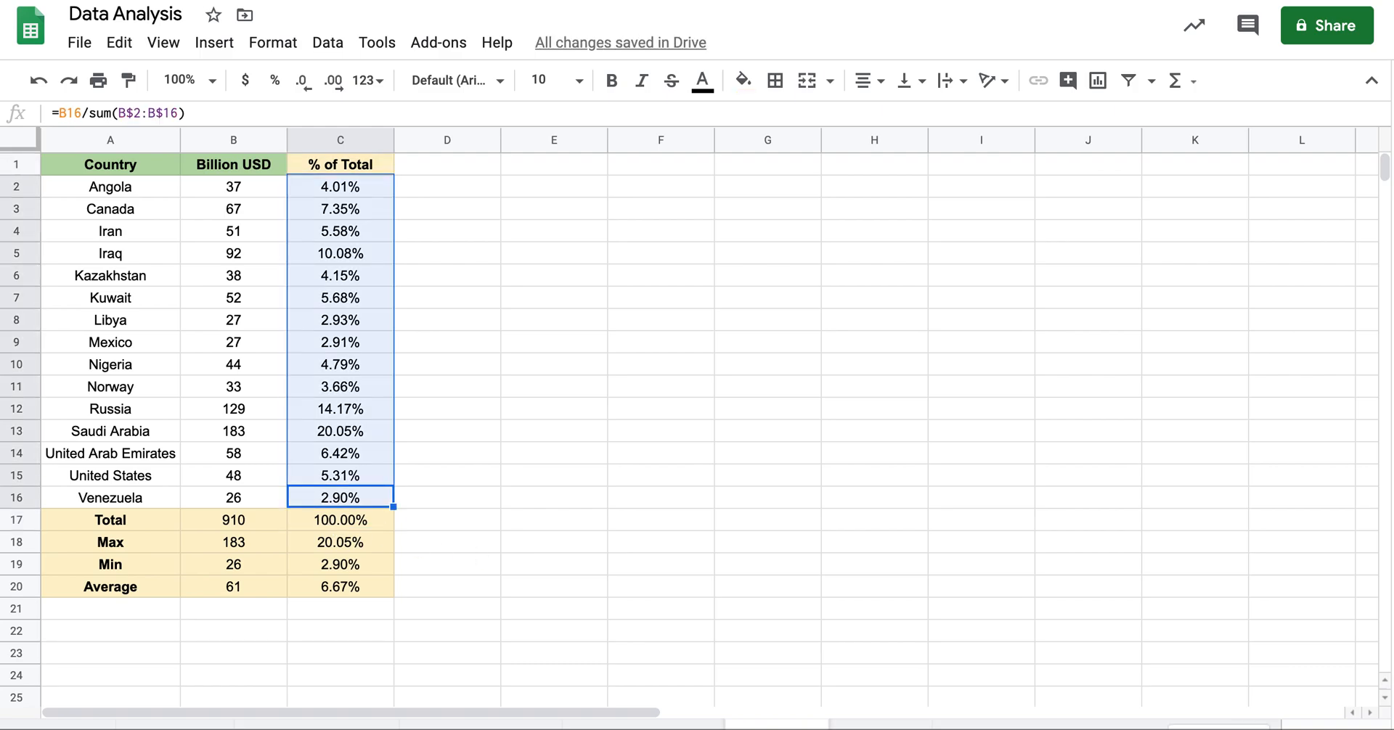
pyautogui.press('Down')
pyautogui.press('Down')
pyautogui.press('Return')
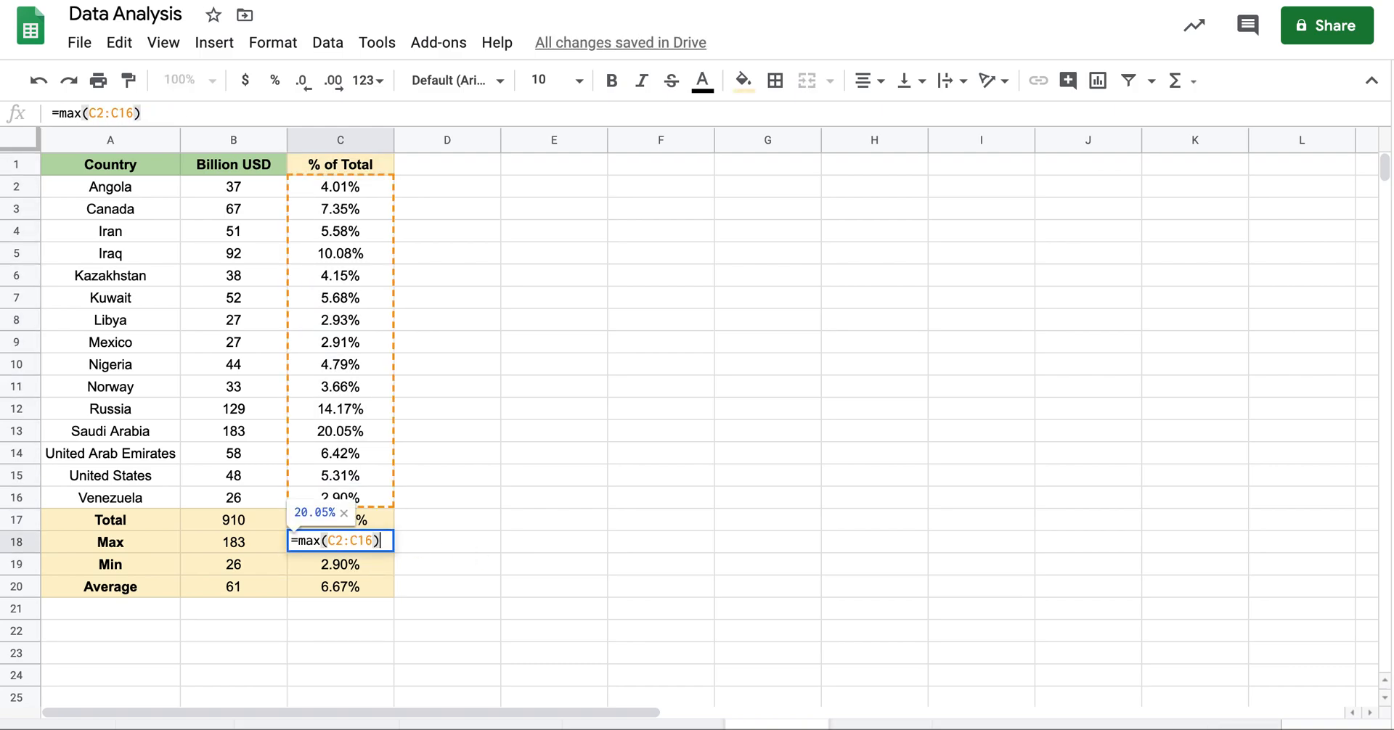
pyautogui.press('Escape')
pyautogui.press('Up')
pyautogui.press('Up')
pyautogui.press('Up')
pyautogui.press('Up')
pyautogui.press('Up')
pyautogui.press('Down')
pyautogui.press('Down')
pyautogui.press('Down')
pyautogui.press('Down')
pyautogui.press('Down')
pyautogui.press('Down')
pyautogui.press('Return')
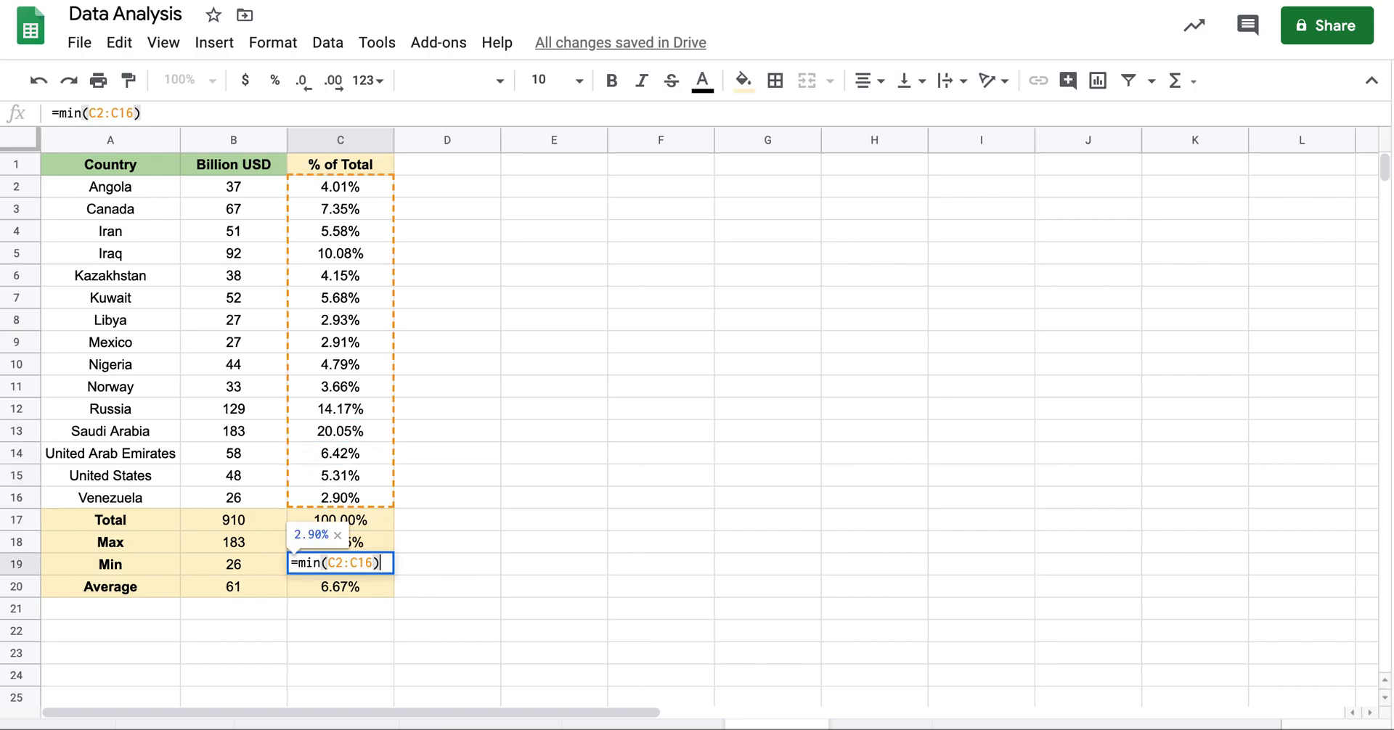
pyautogui.press('Escape')
pyautogui.press('Down')
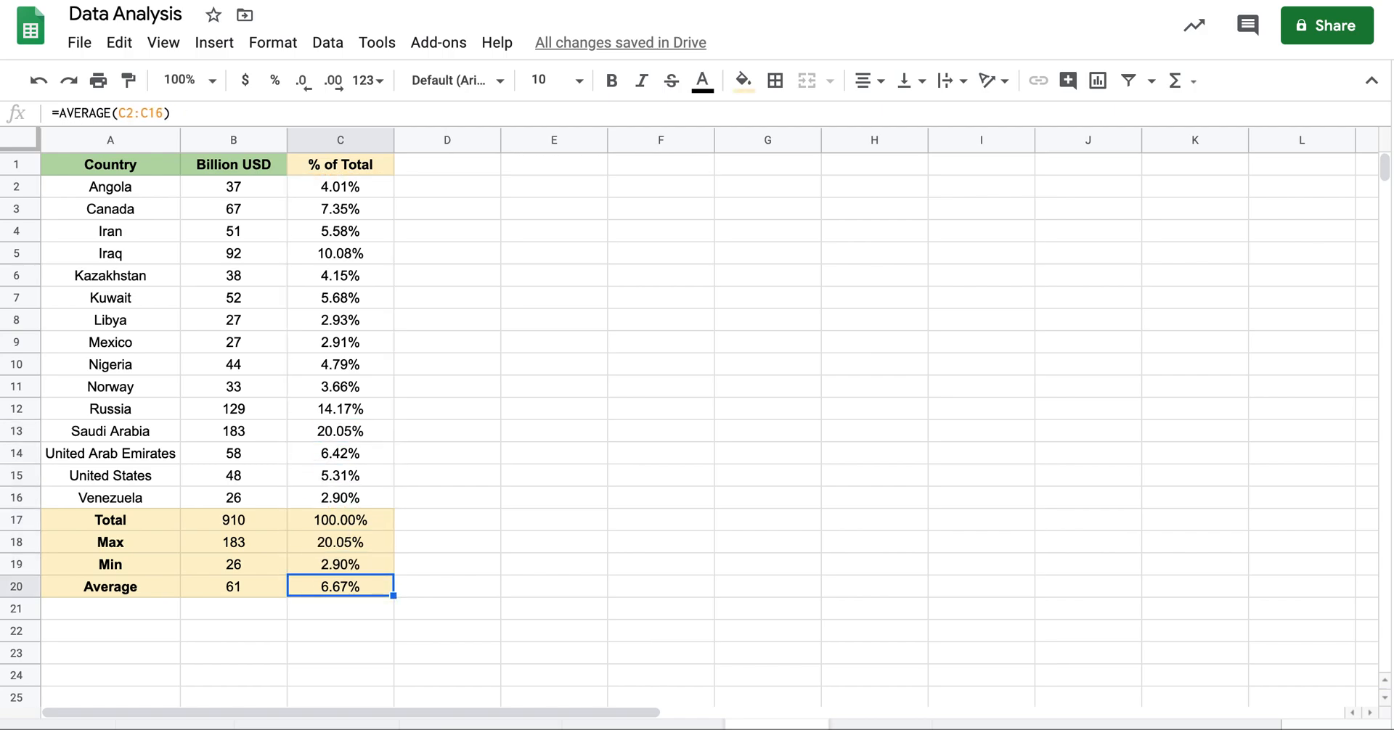
pyautogui.press('Return')
pyautogui.press('Escape')
pyautogui.press('Right')
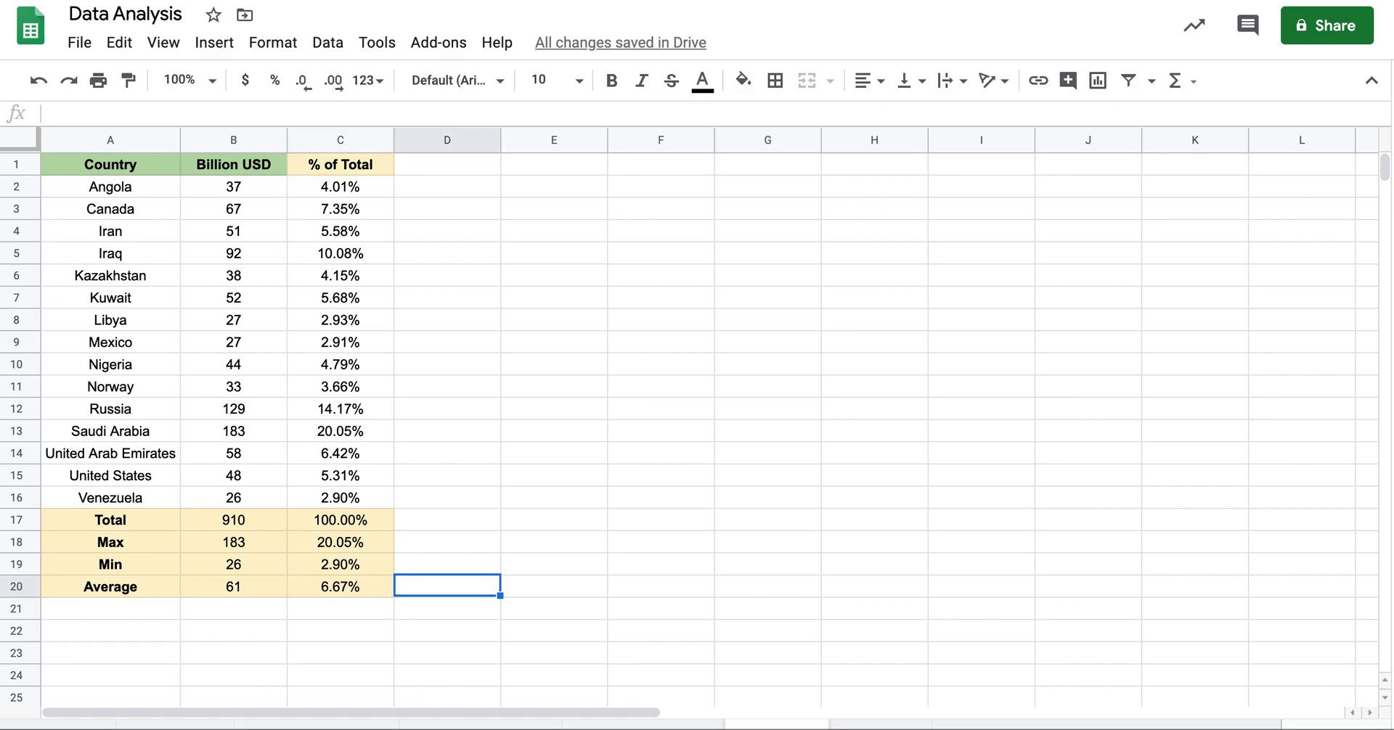
# Insert a chart from the Country and Billion USD data in A1:B16, leaving out the summary rows.
pyautogui.hotkey('ctrl', 'Up')
pyautogui.press('Left')
pyautogui.press('Left')
pyautogui.press('Left')
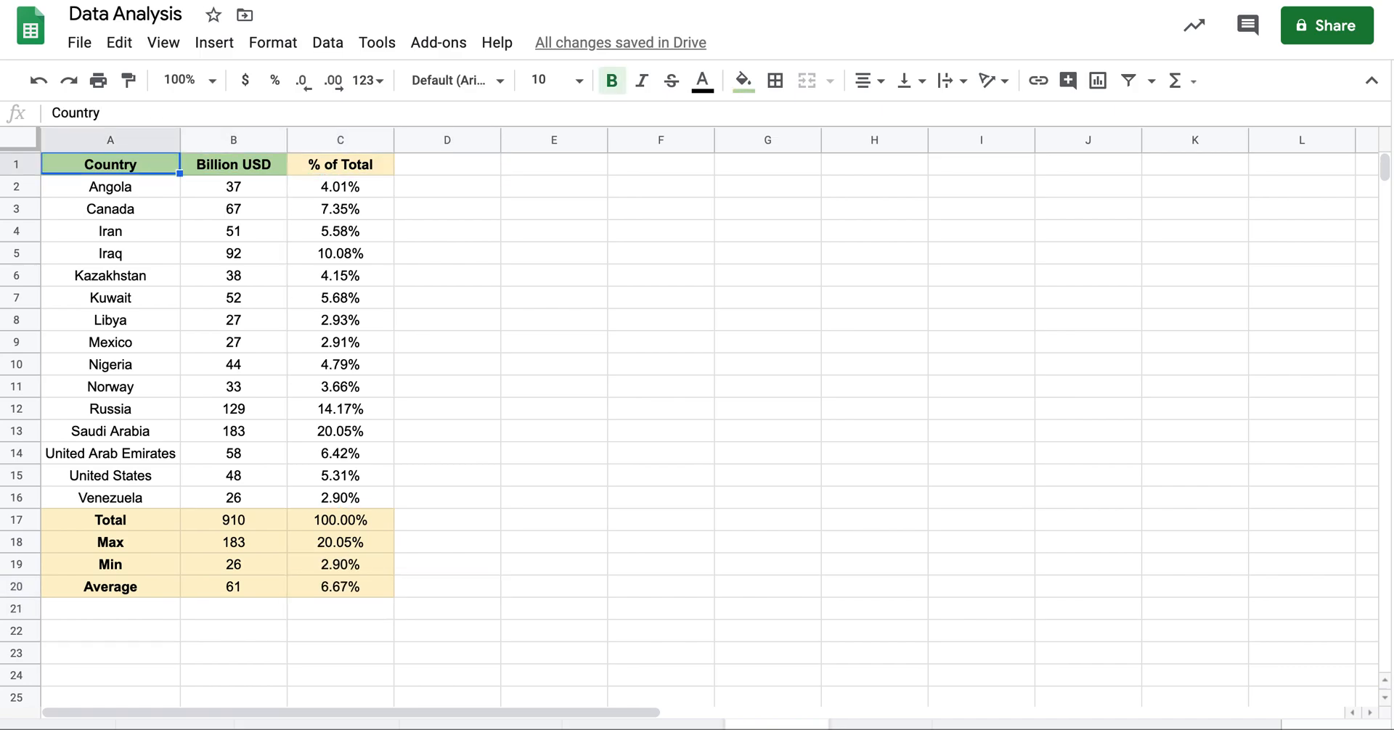
pyautogui.hotkey('shift', 'Right')
pyautogui.hotkey('ctrl', 'shift', 'Down')
pyautogui.hotkey('shift', 'Up')
pyautogui.hotkey('shift', 'Up')
pyautogui.hotkey('shift', 'Up')
pyautogui.hotkey('shift', 'Up')
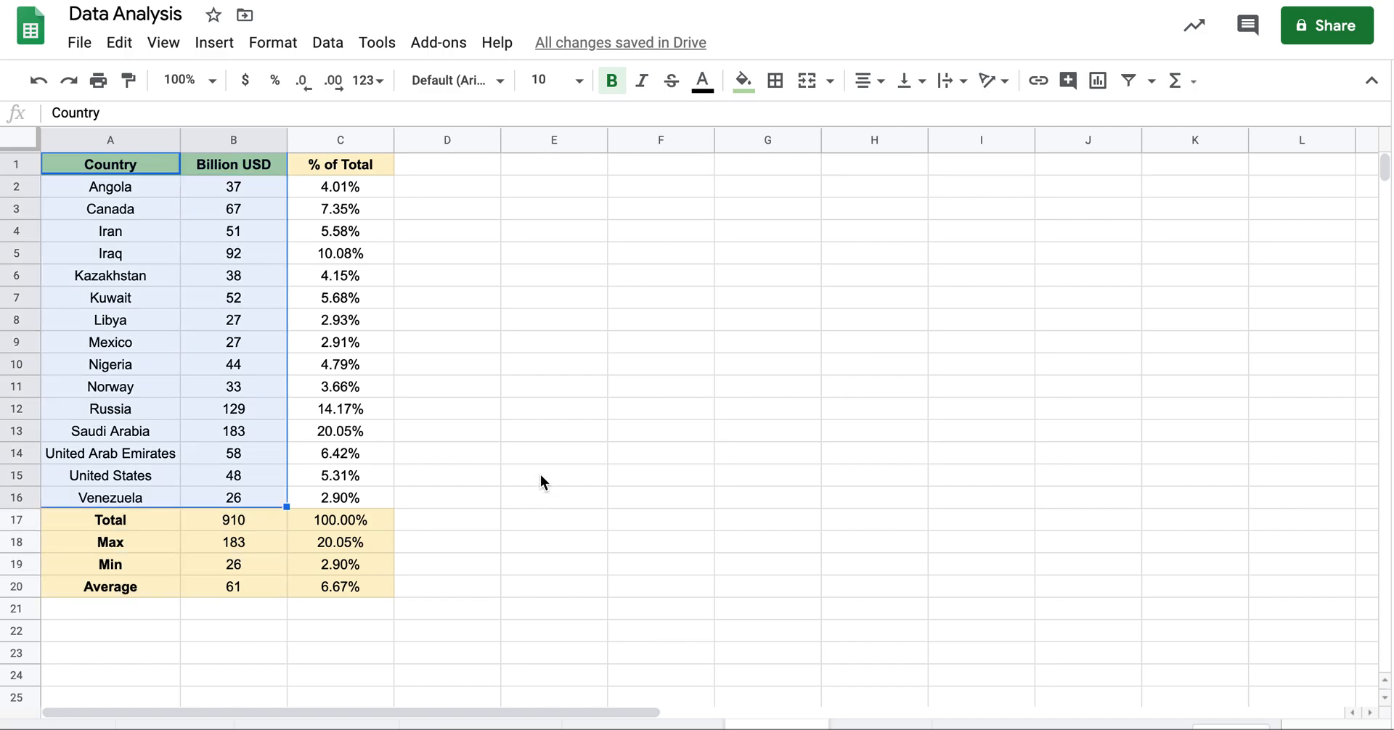
pyautogui.click(214, 42)
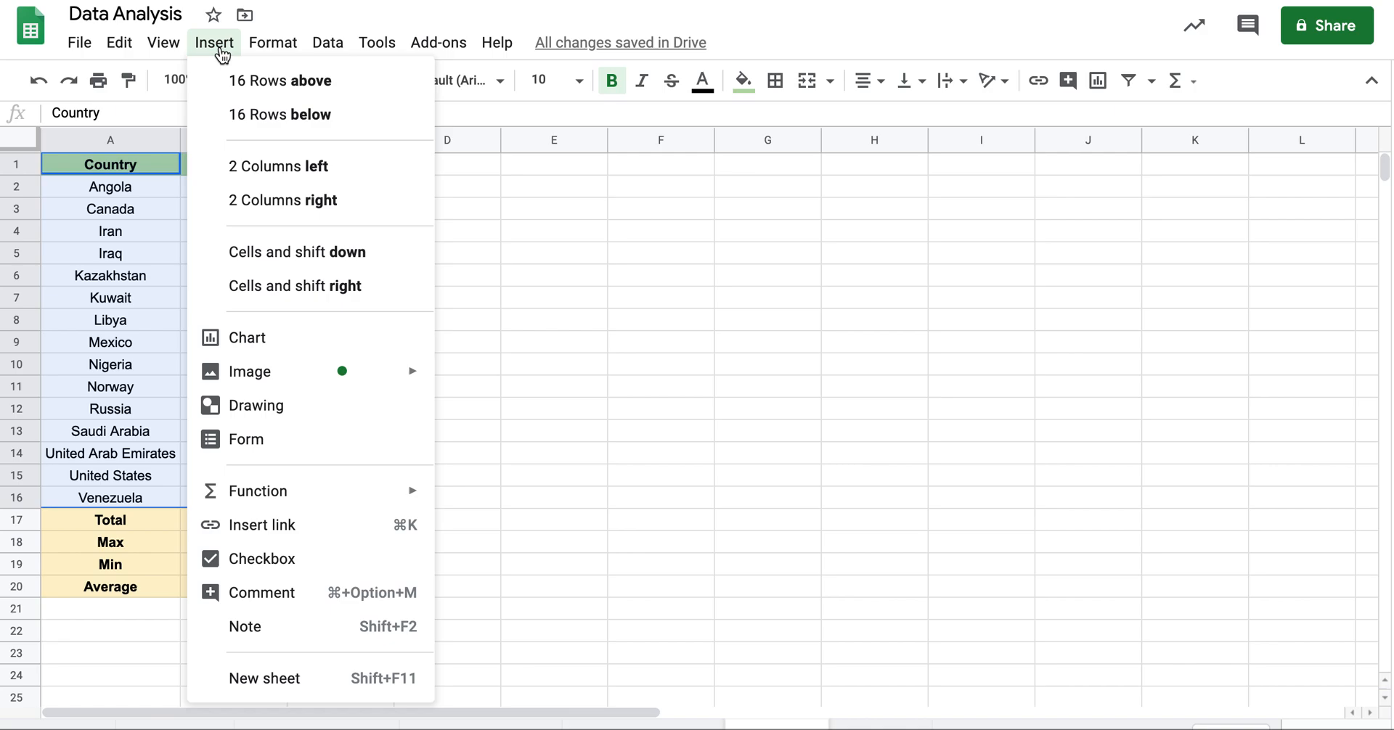
pyautogui.click(261, 337)
# Change the new chart's type from bar chart to Geo chart.
pyautogui.click(1196, 247)
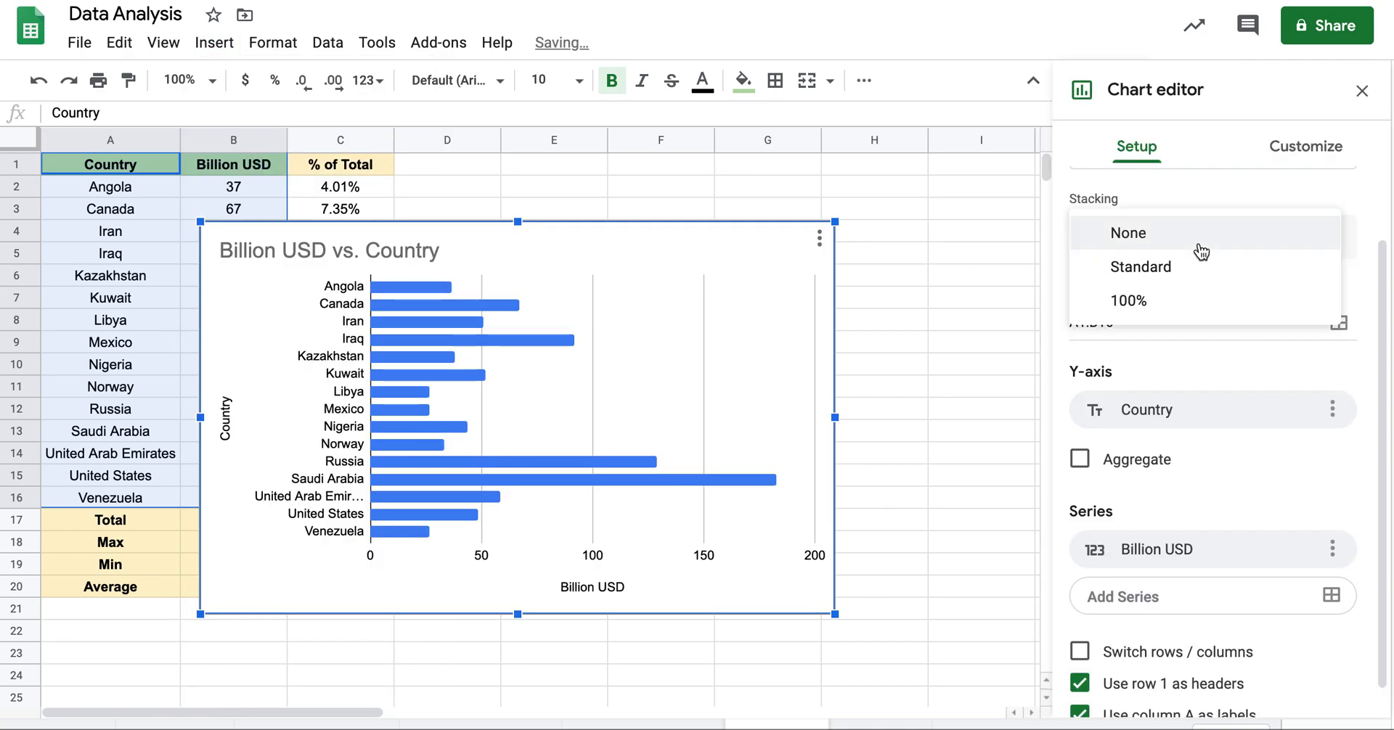
pyautogui.click(1363, 265)
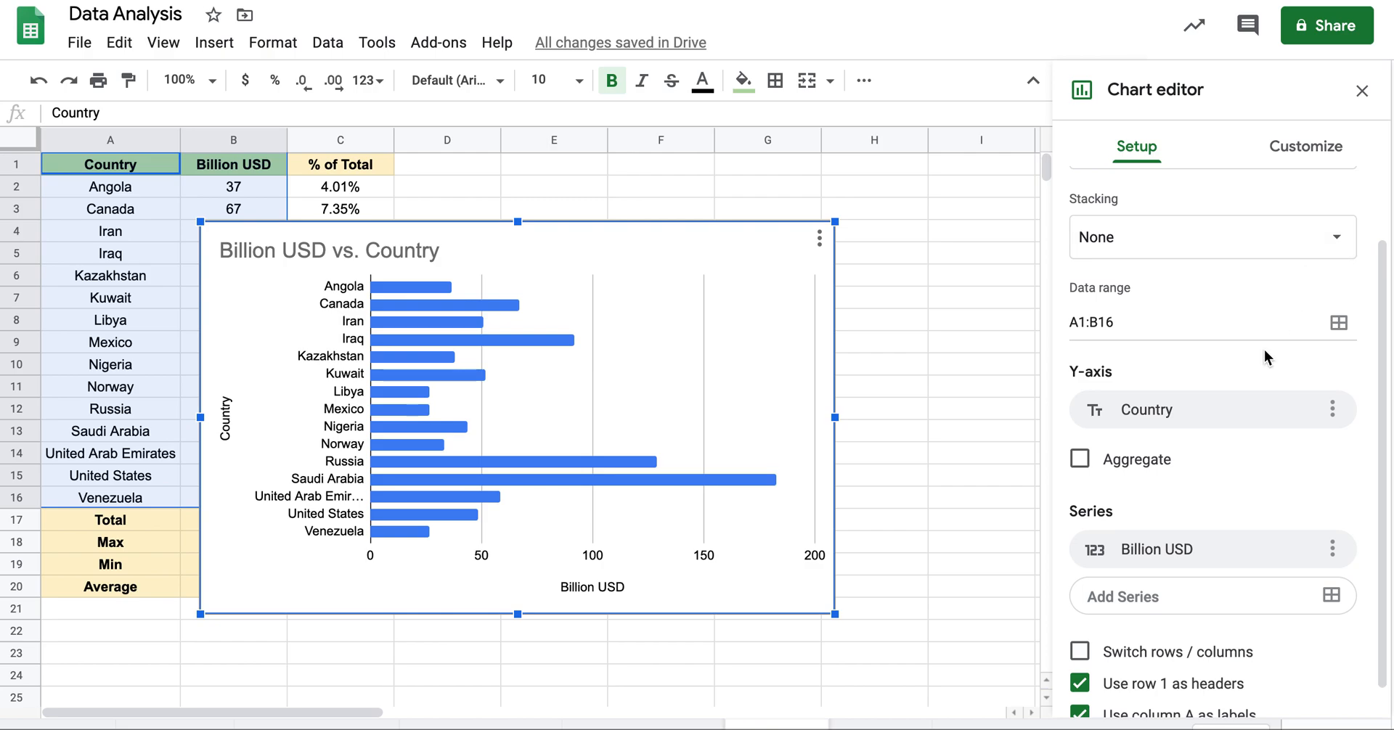
pyautogui.scroll(2, 1246, 407)
pyautogui.click(1207, 231)
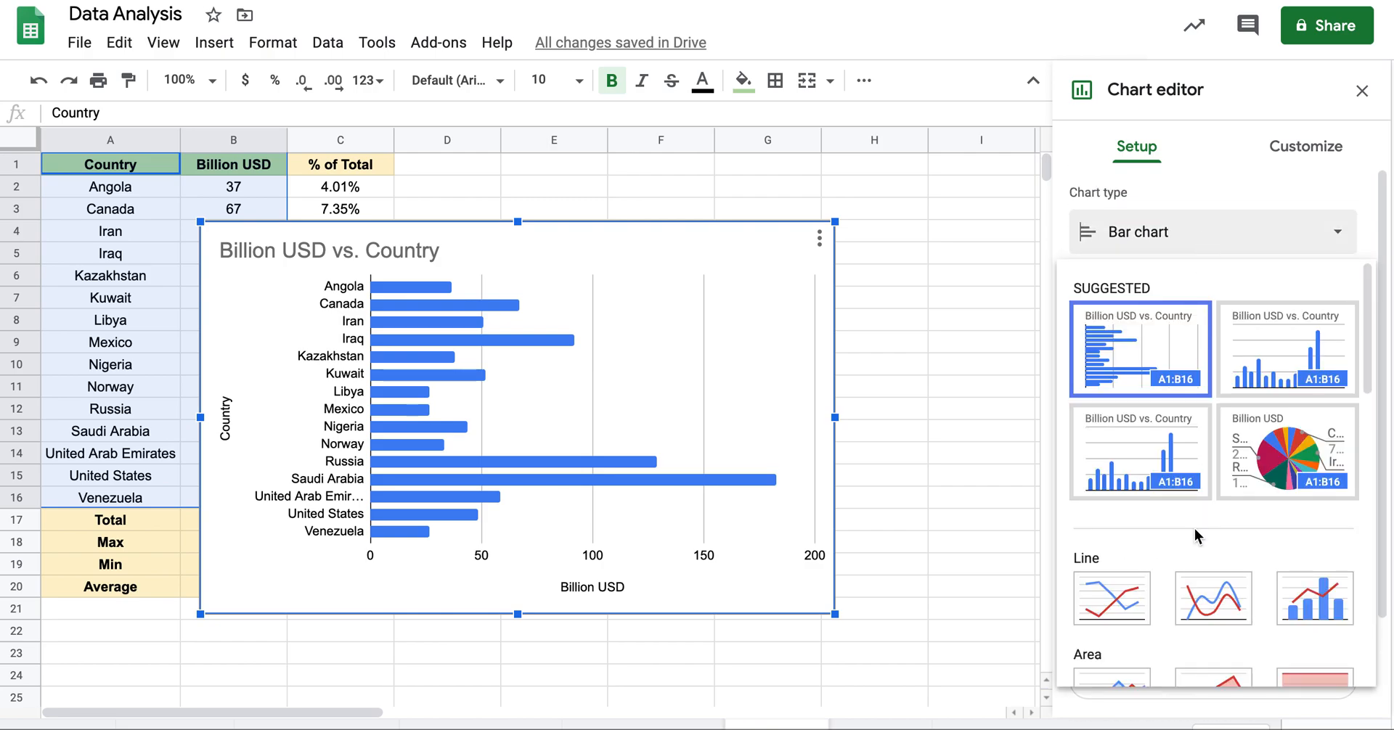
pyautogui.scroll(-5, 1195, 534)
pyautogui.scroll(-4, 1196, 537)
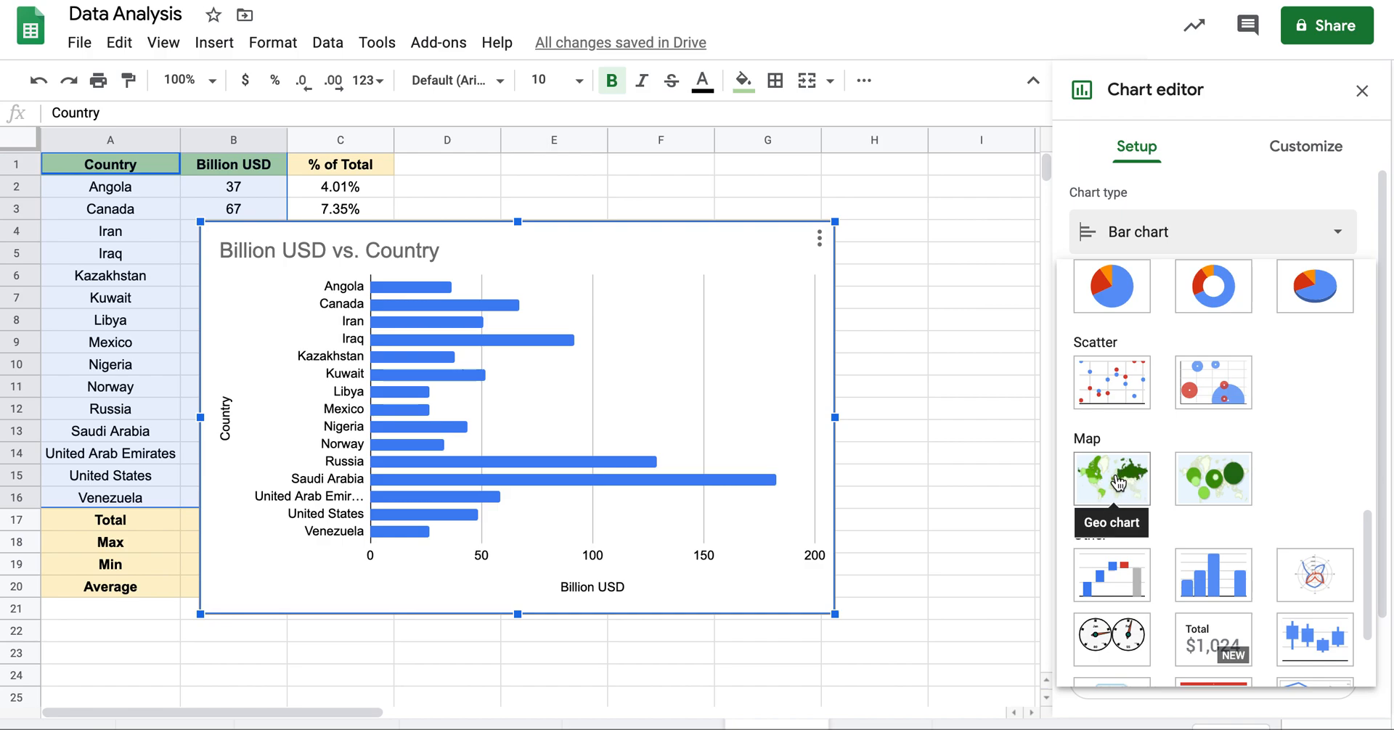
pyautogui.click(1118, 483)
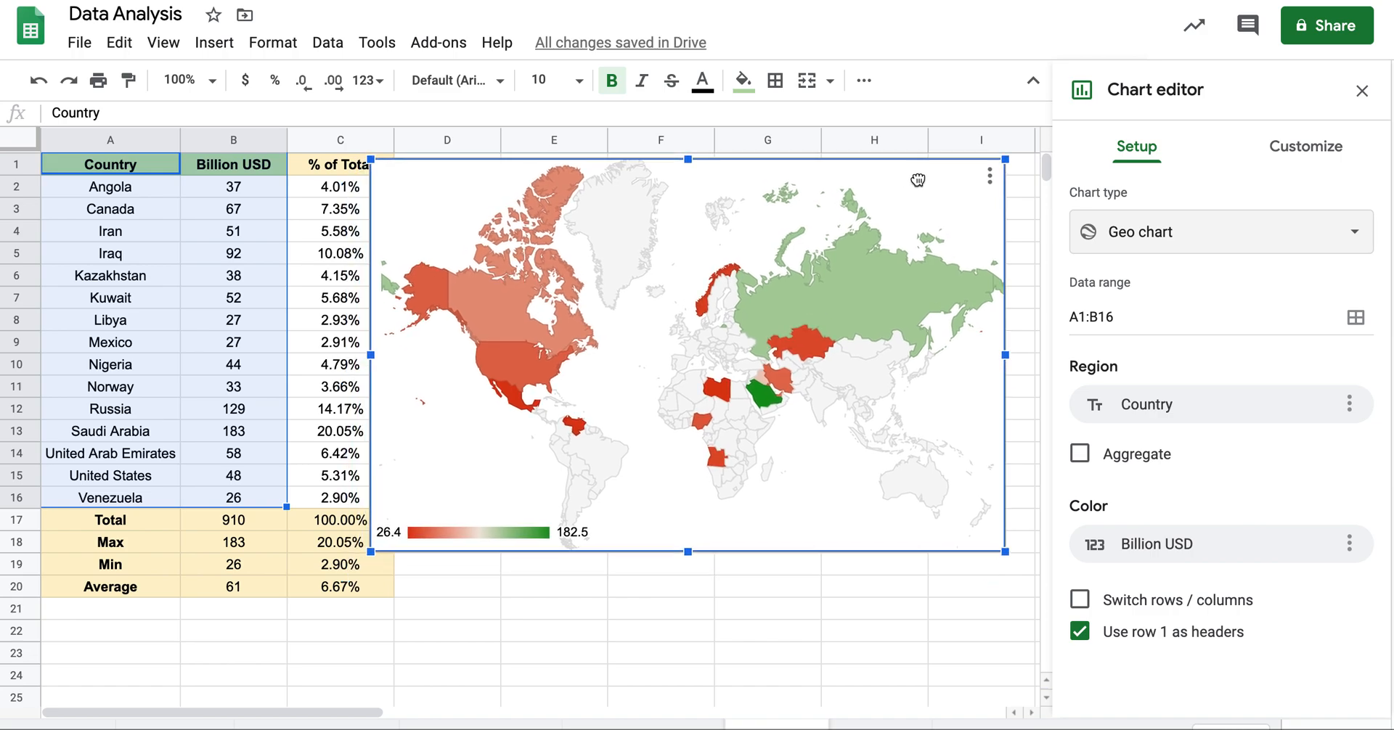
# Shrink the map chart and place it beside the table, spanning about E1 to I15.
pyautogui.moveTo(389, 549); pyautogui.dragTo(524, 447)
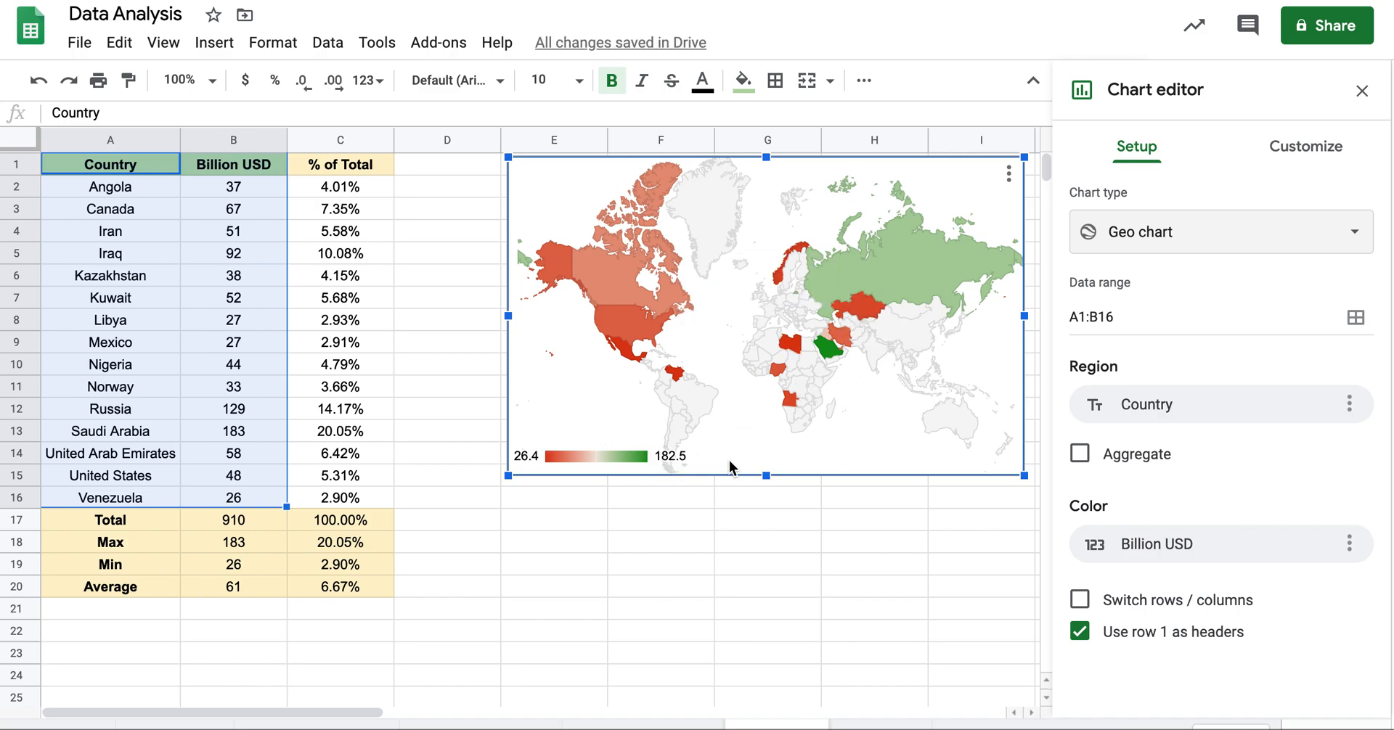
pyautogui.moveTo(828, 354)
pyautogui.click(465, 258)
# Insert a second chart from the Country and Billion USD data in A1:B16, keeping it as a bar chart.
pyautogui.click(131, 167)
pyautogui.press('shift+super+Right')
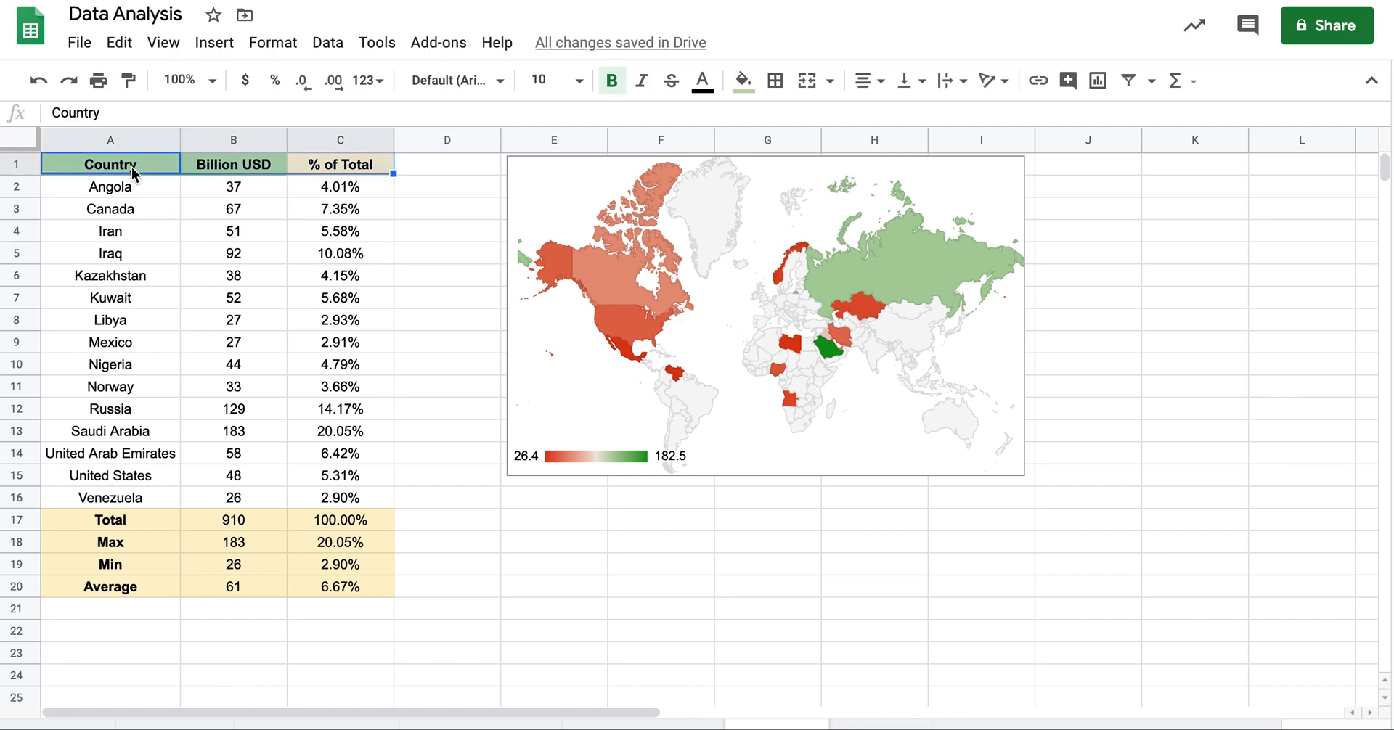
pyautogui.hotkey('shift', 'Down')
pyautogui.hotkey('shift', 'Left')
pyautogui.press('shift+super+Down')
pyautogui.hotkey('shift', 'Up')
pyautogui.hotkey('shift', 'Up')
pyautogui.hotkey('shift', 'Up')
pyautogui.hotkey('shift', 'Up')
pyautogui.hotkey('shift', 'Up')
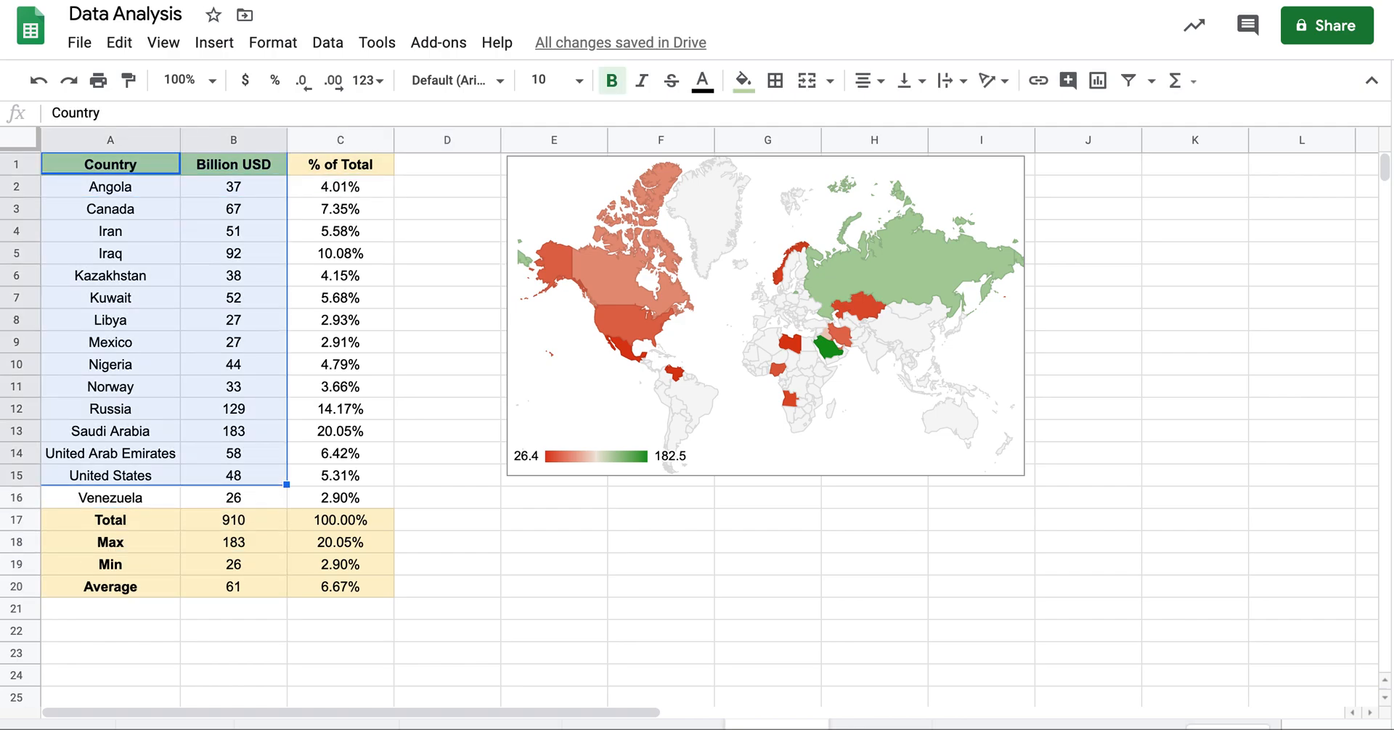
pyautogui.hotkey('shift', 'Down')
pyautogui.click(214, 42)
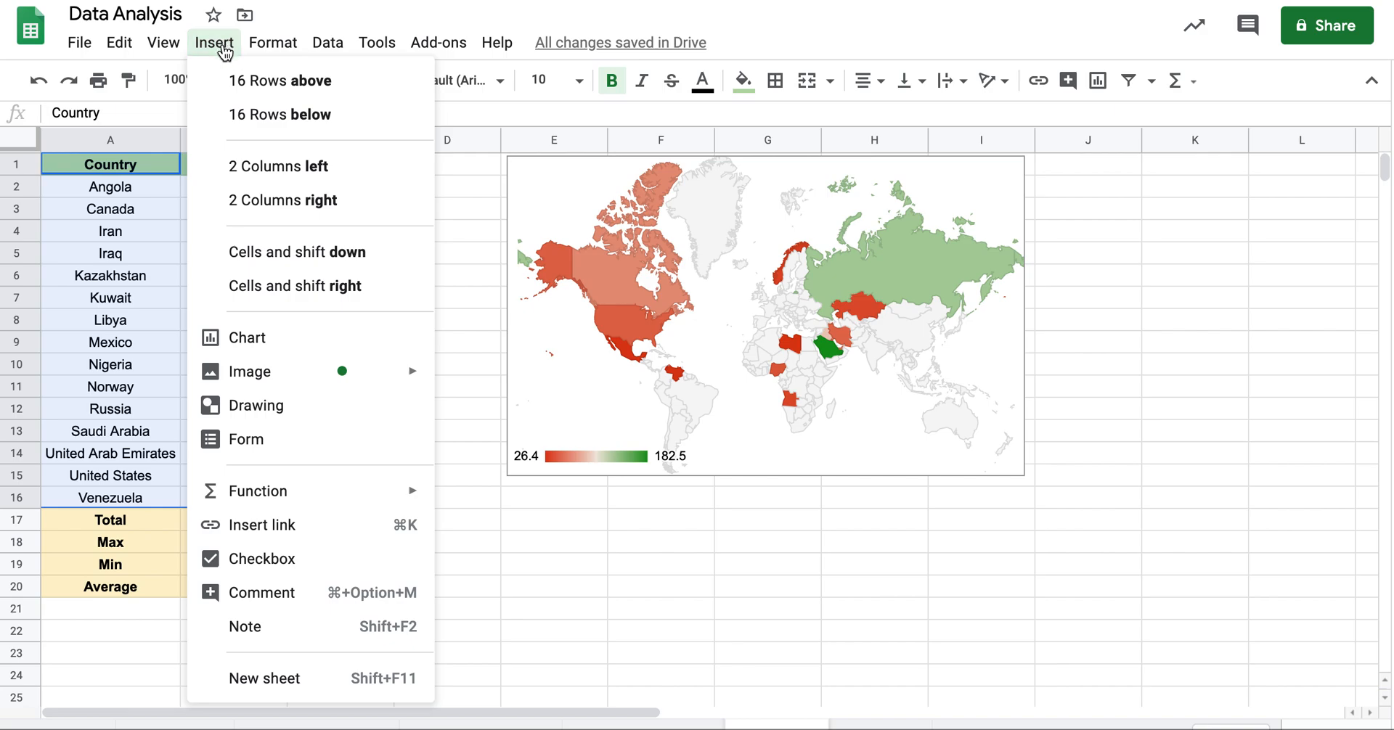
pyautogui.click(263, 338)
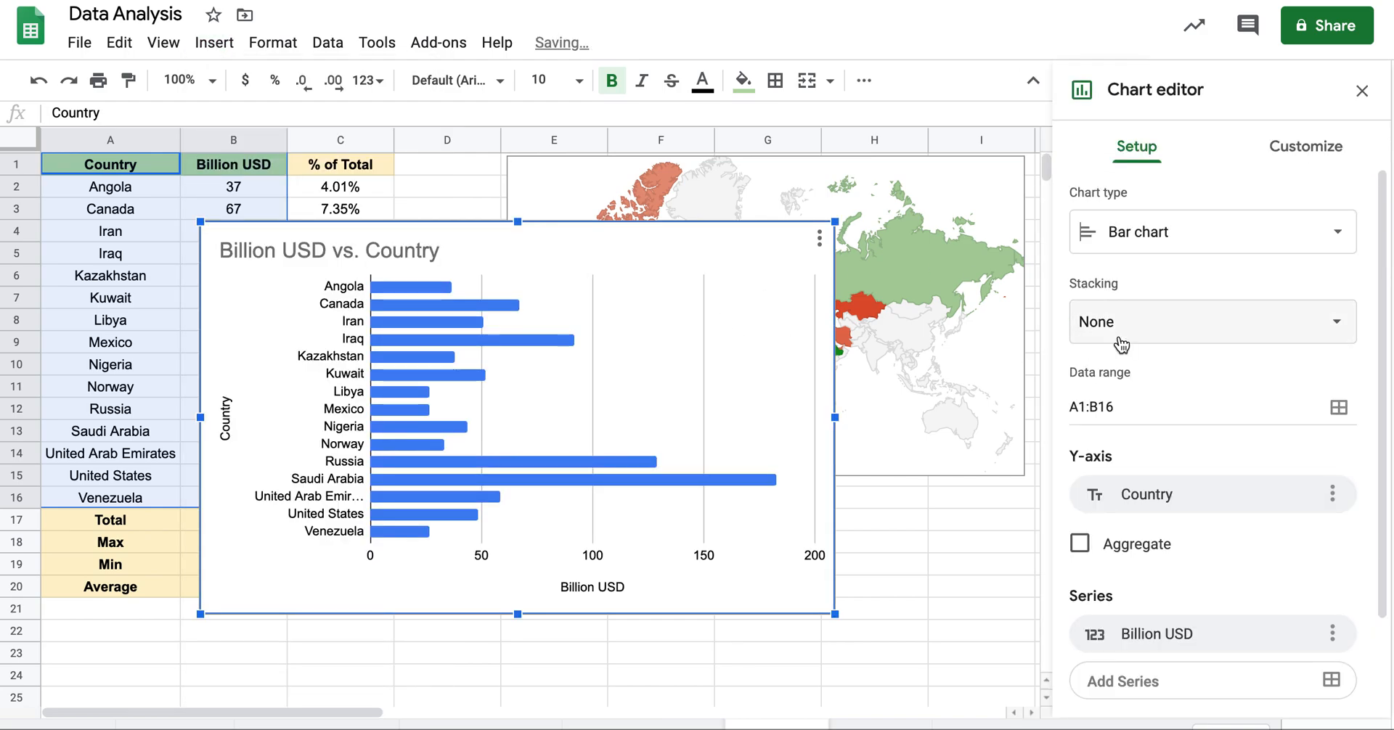
# Turn on data labels for the Billion USD series of the bar chart.
pyautogui.click(1293, 142)
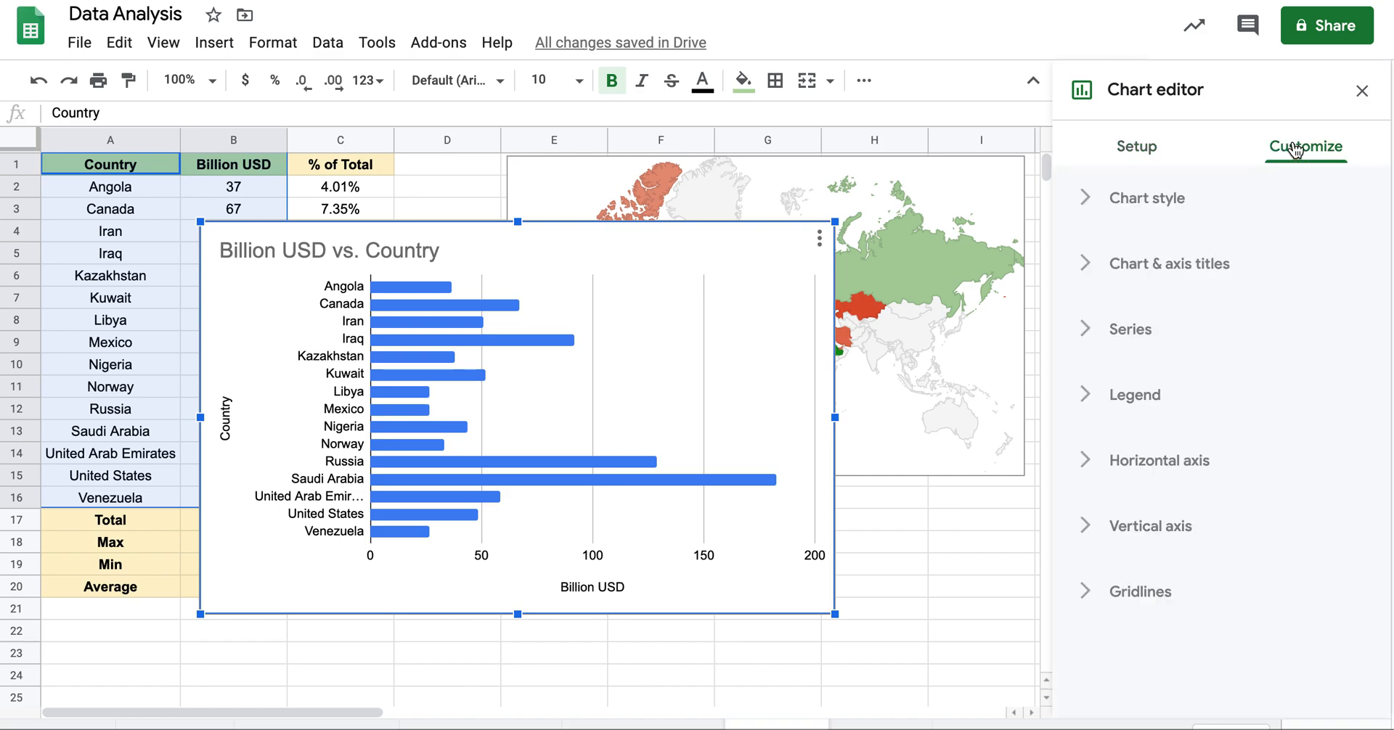
pyautogui.click(1093, 331)
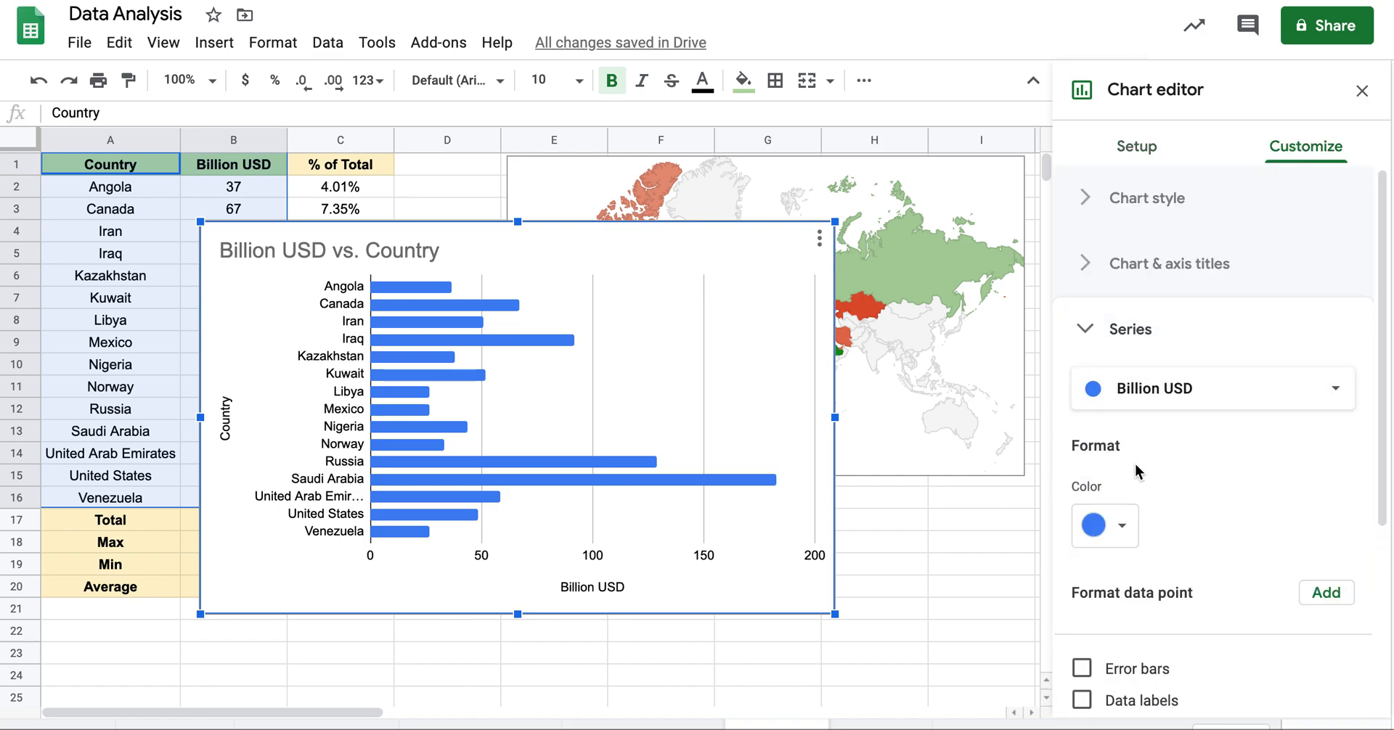
pyautogui.scroll(-3, 1136, 472)
pyautogui.scroll(3, 1135, 472)
pyautogui.scroll(-3, 1114, 349)
pyautogui.click(1081, 491)
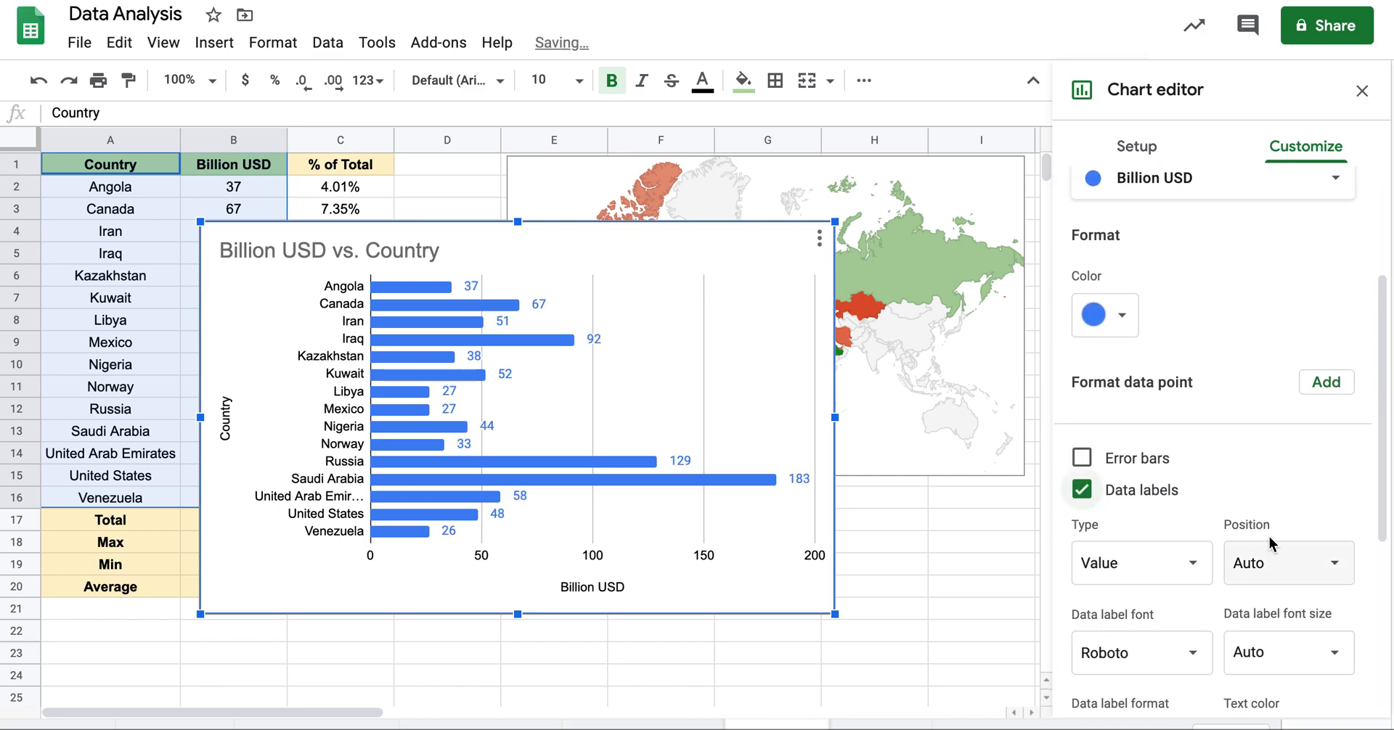
# Make the bar chart's data labels black and bold.
pyautogui.scroll(-2, 1270, 544)
pyautogui.click(1247, 587)
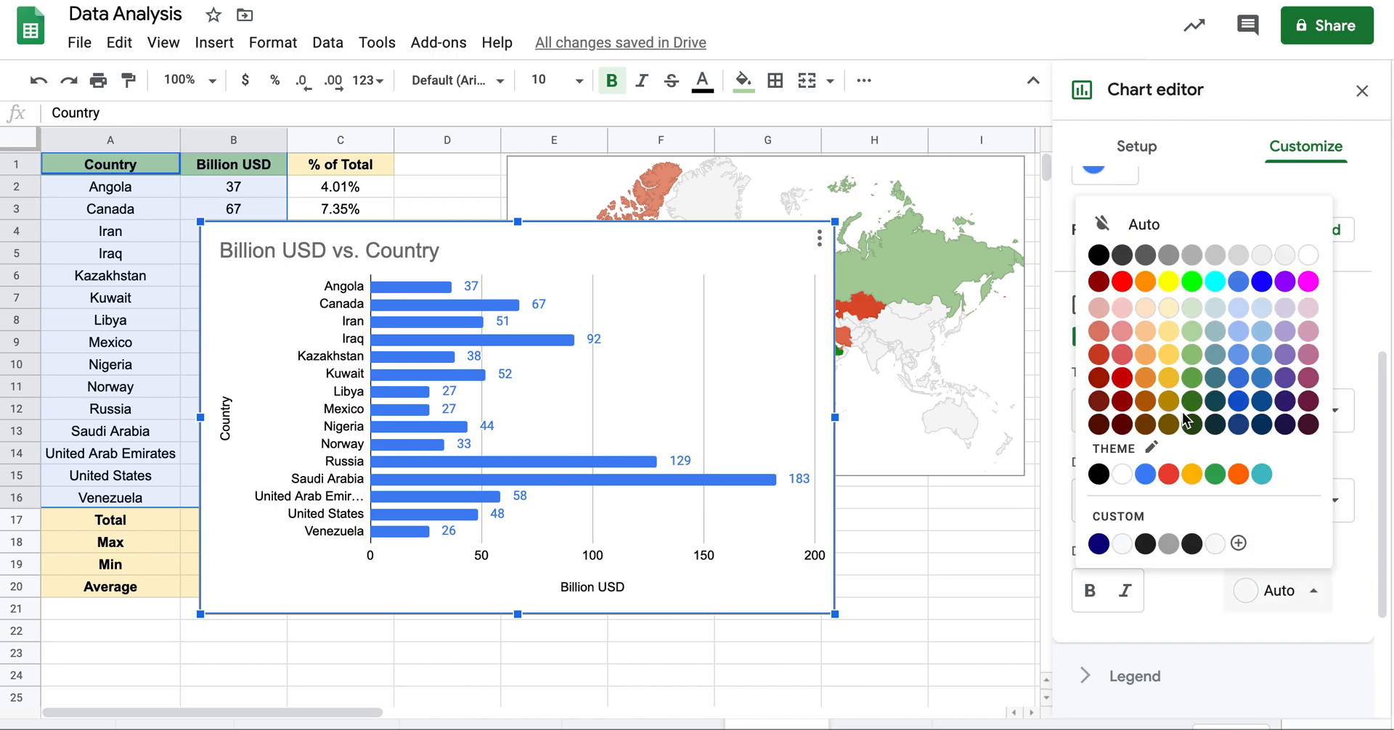
pyautogui.click(1093, 253)
pyautogui.click(1089, 590)
# Make the bar chart taller and place it directly below the map, aligned with the map's left edge.
pyautogui.moveTo(517, 616); pyautogui.dragTo(515, 684)
pyautogui.moveTo(661, 264); pyautogui.dragTo(968, 532)
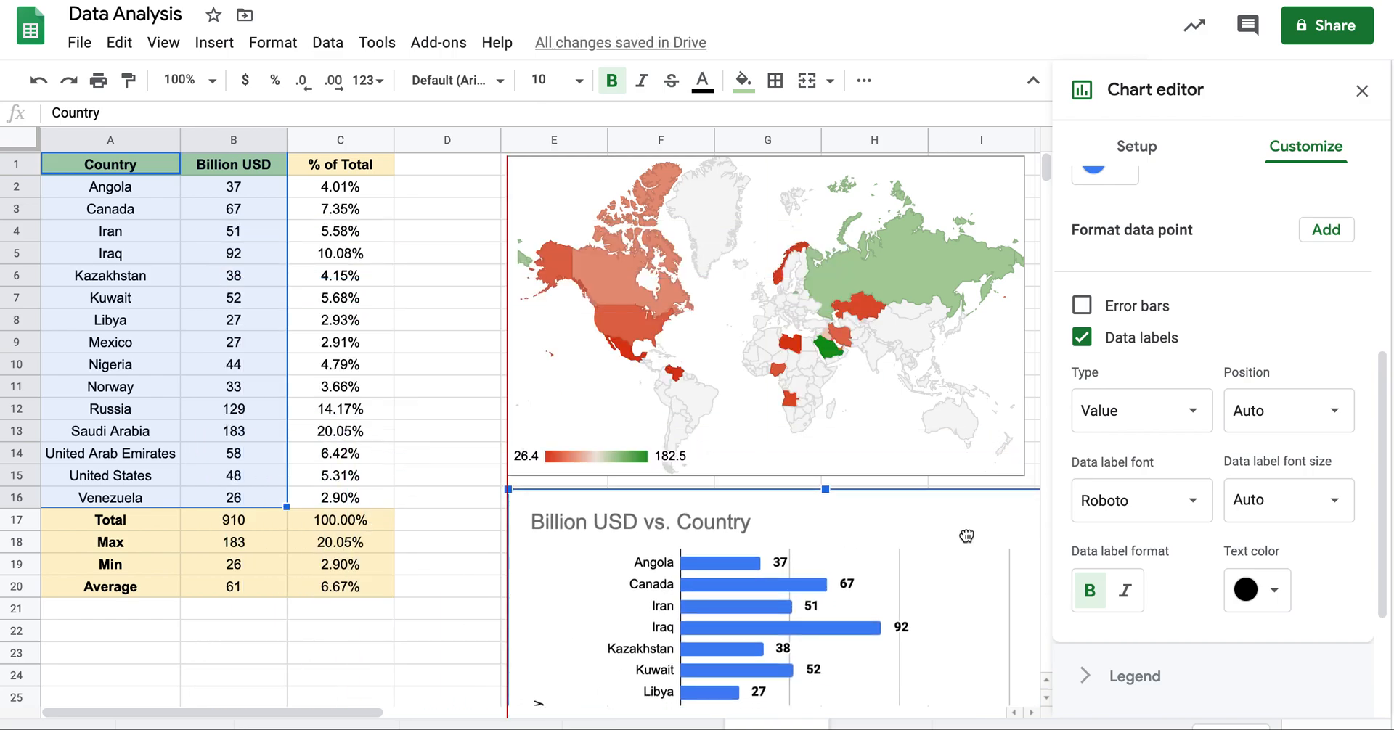
pyautogui.click(449, 344)
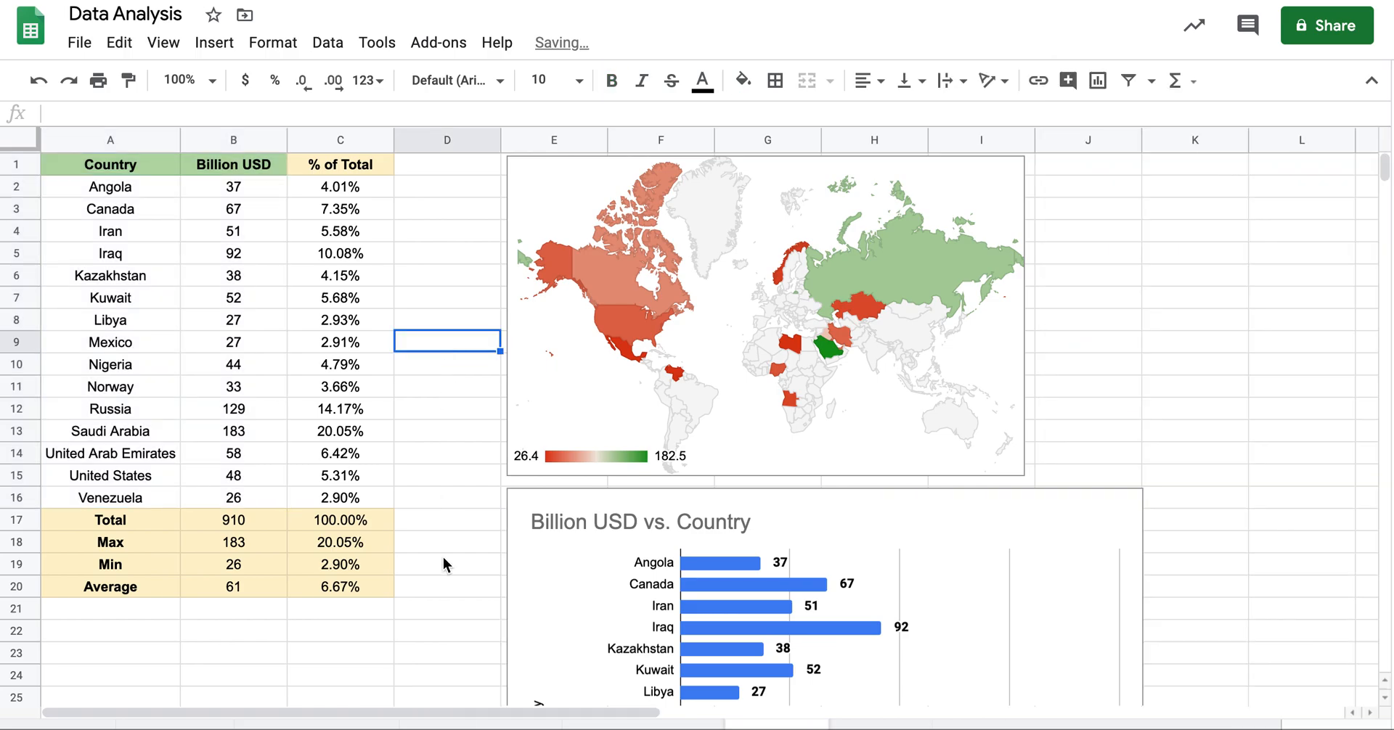
# Examine the finished USD and % of Total combination charts on the example sheet.
pyautogui.hscroll(3, 737, 455)
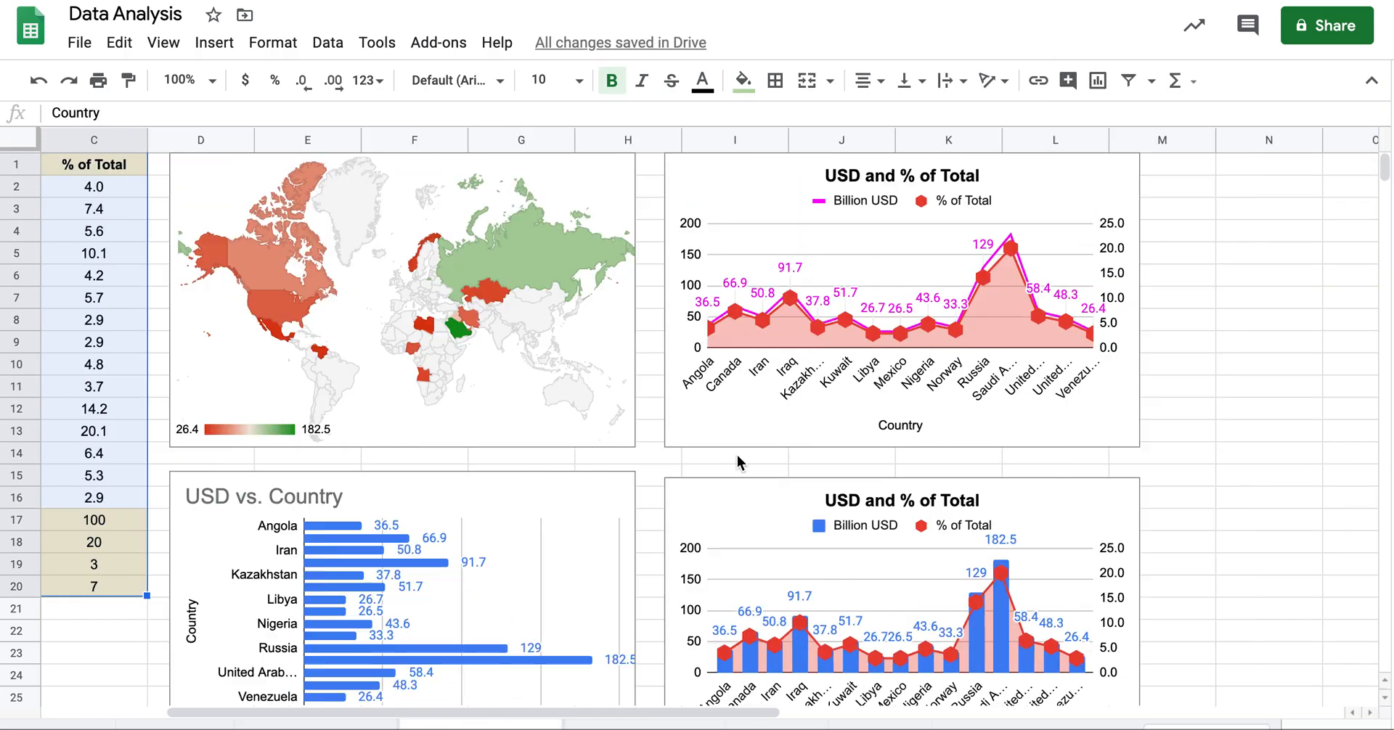
pyautogui.scroll(-2, 960, 489)
pyautogui.scroll(2, 960, 489)
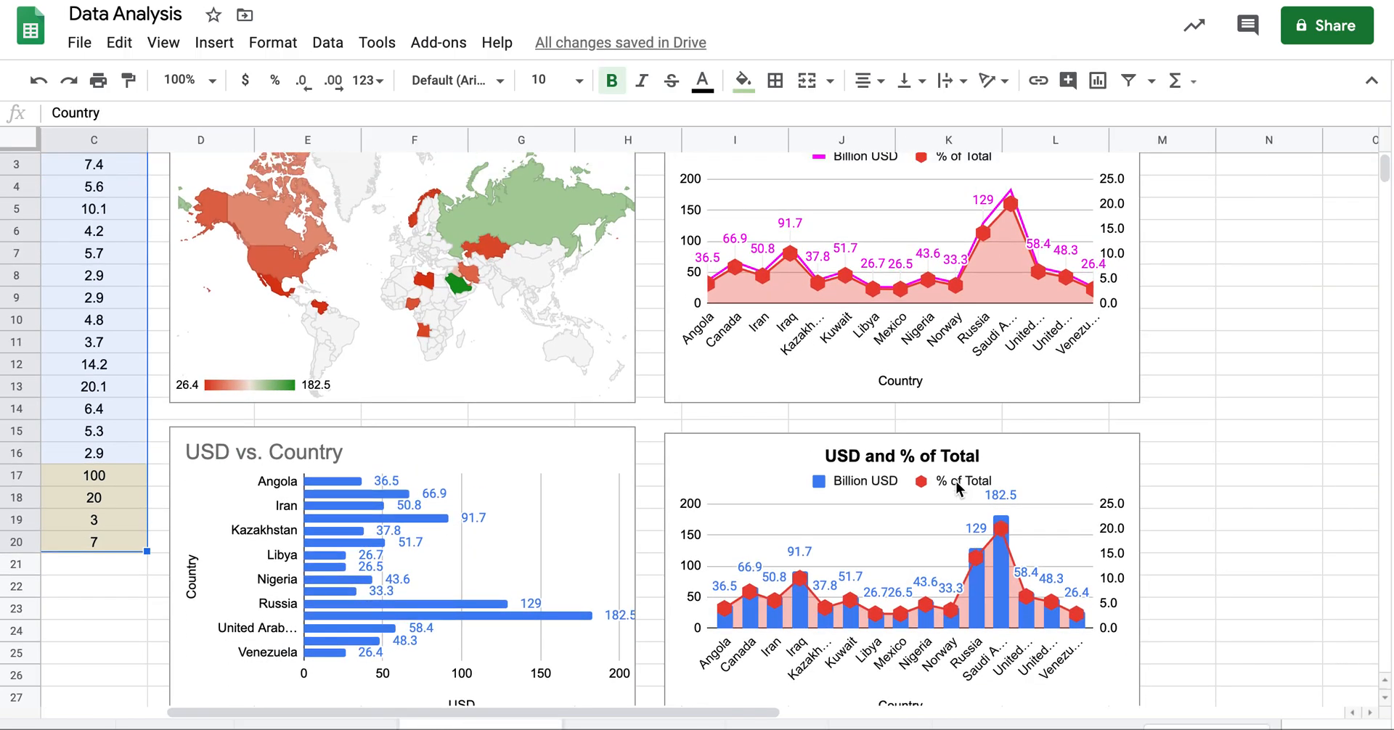
pyautogui.hscroll(1, 960, 489)
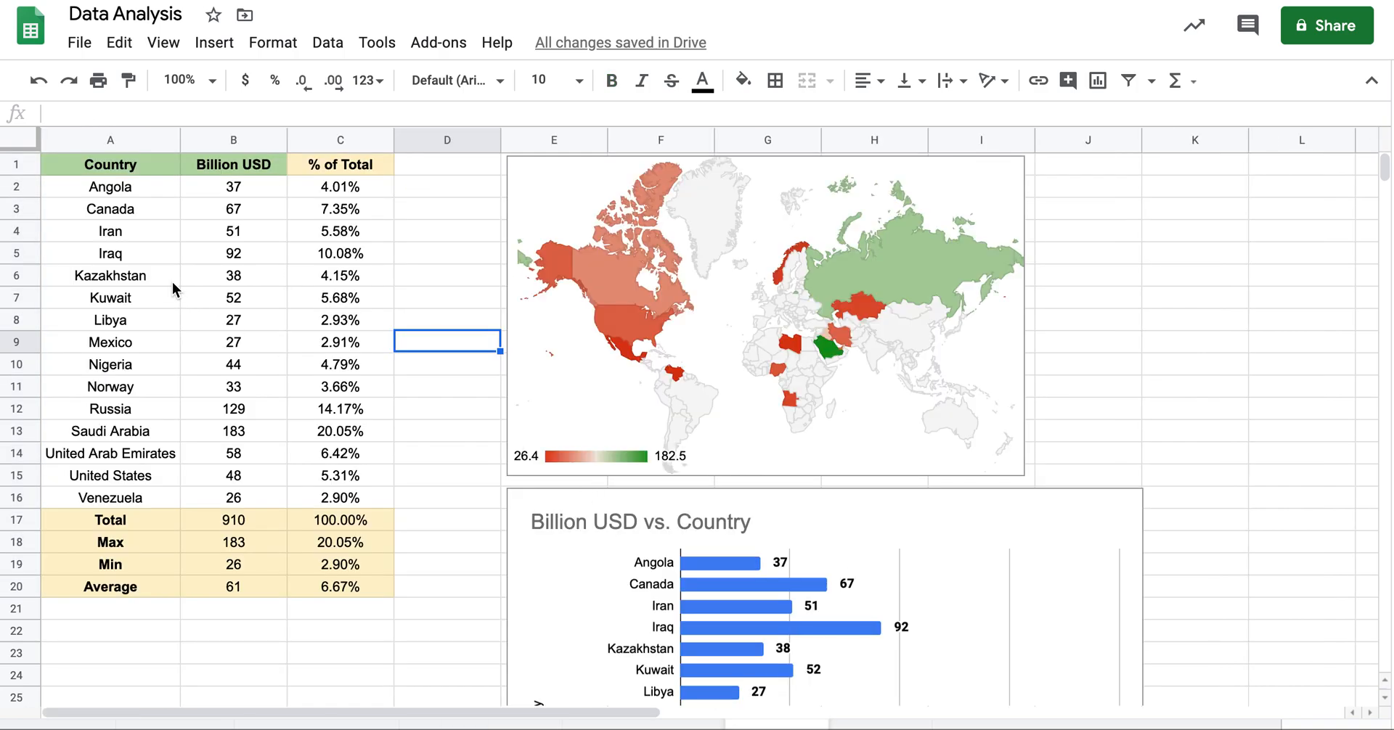
# Insert a chart from the Country, Billion USD and % of Total data in A1:C16.
pyautogui.moveTo(155, 173); pyautogui.dragTo(341, 497)
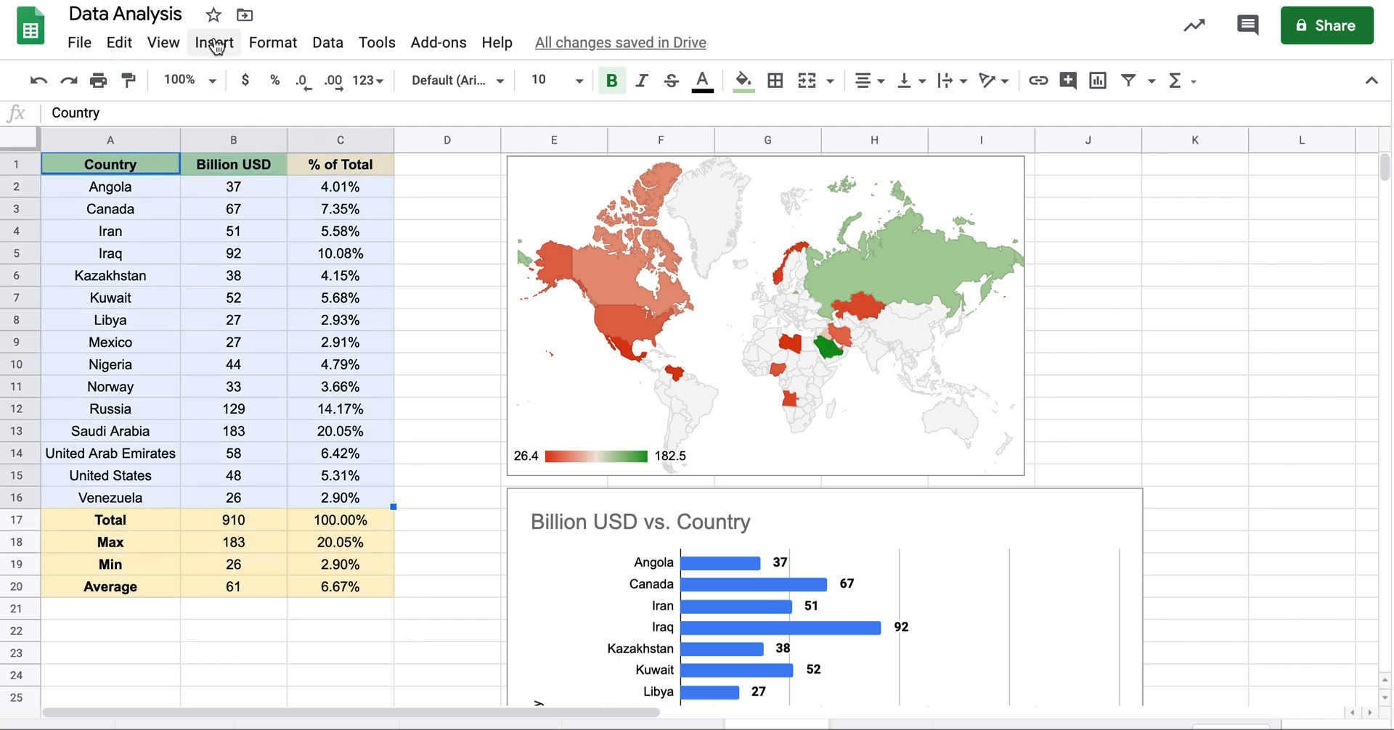
pyautogui.click(215, 45)
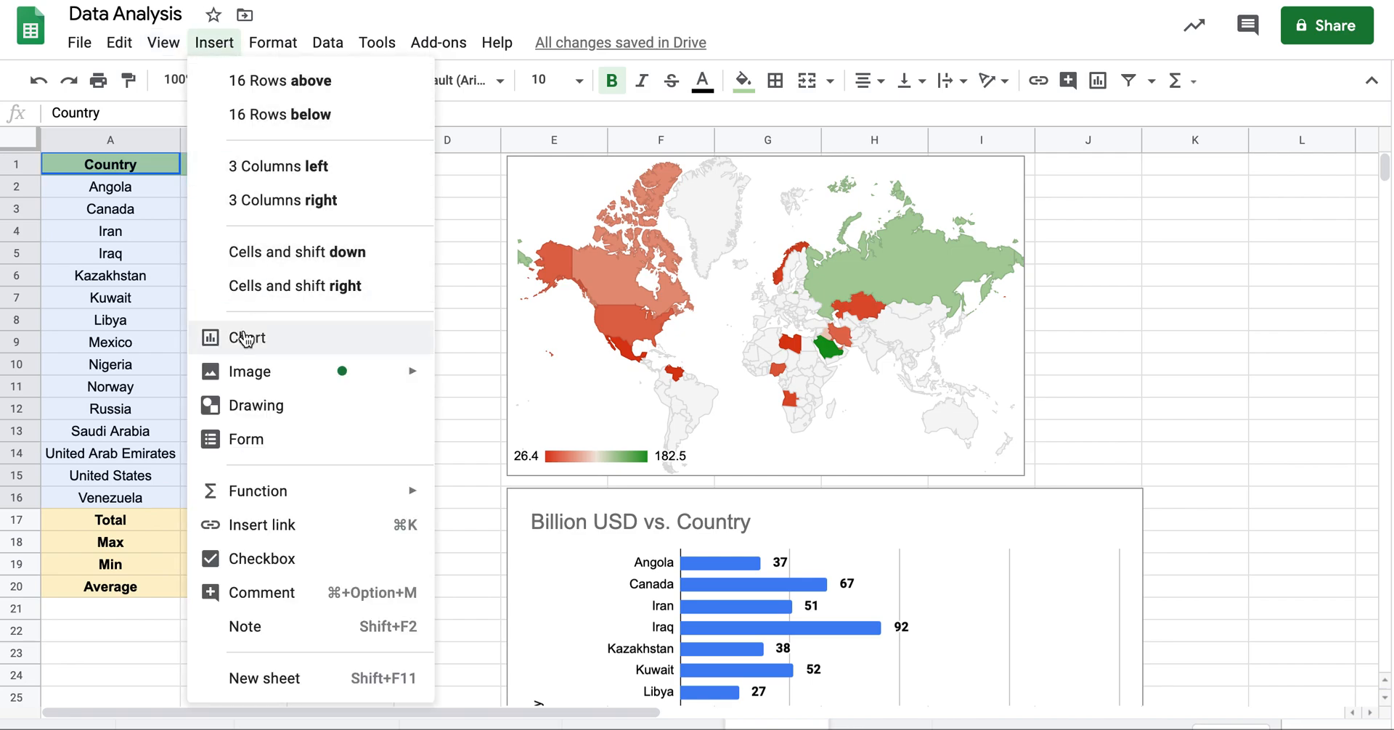
pyautogui.click(245, 338)
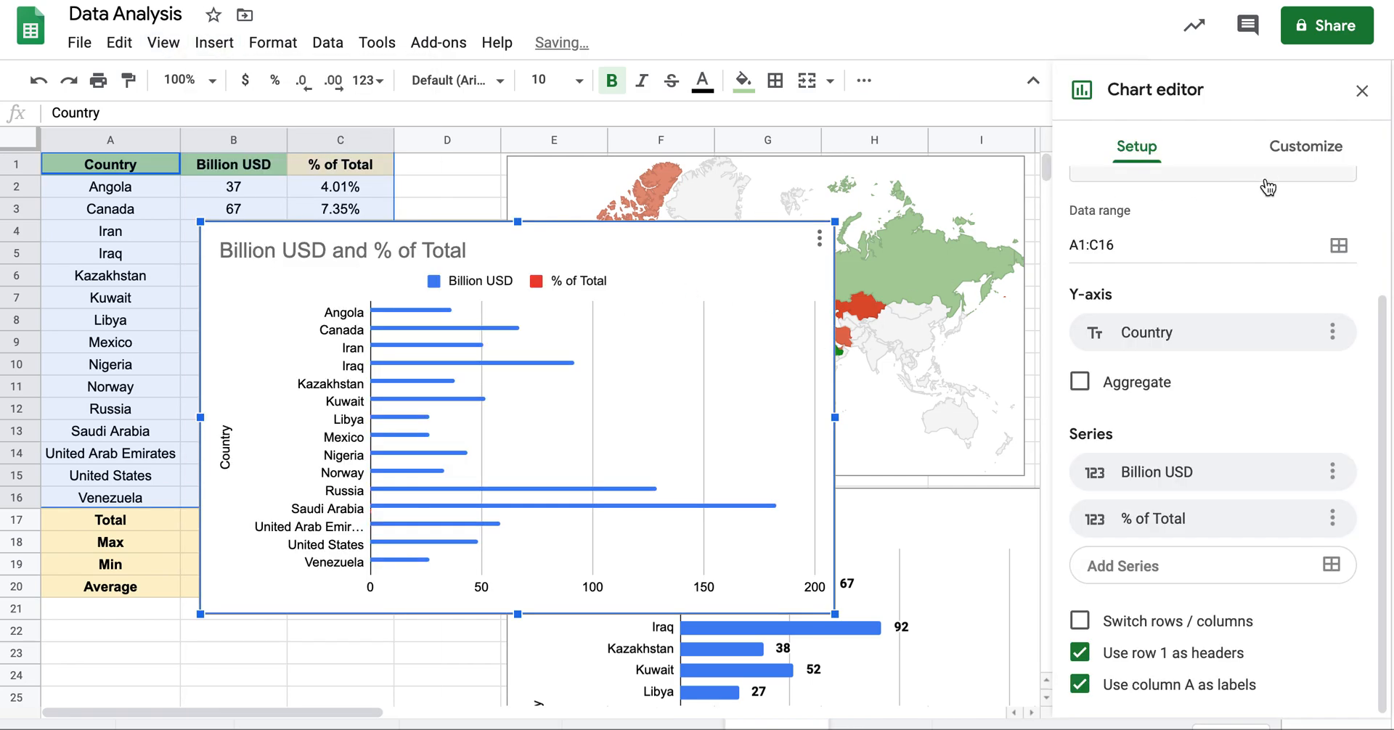
# Change the new chart to a combo chart and move it up so it partly overlaps the map.
pyautogui.scroll(3, 1235, 270)
pyautogui.click(1201, 249)
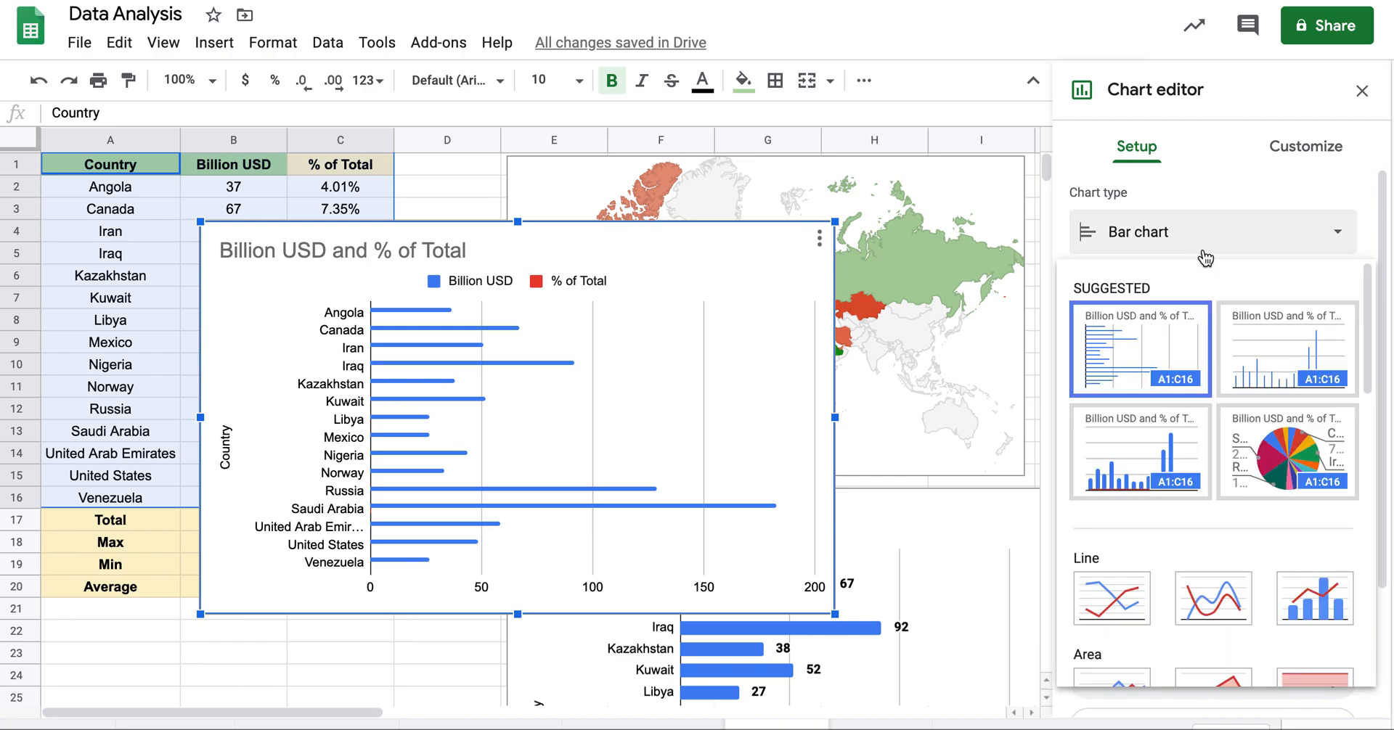
pyautogui.click(1125, 453)
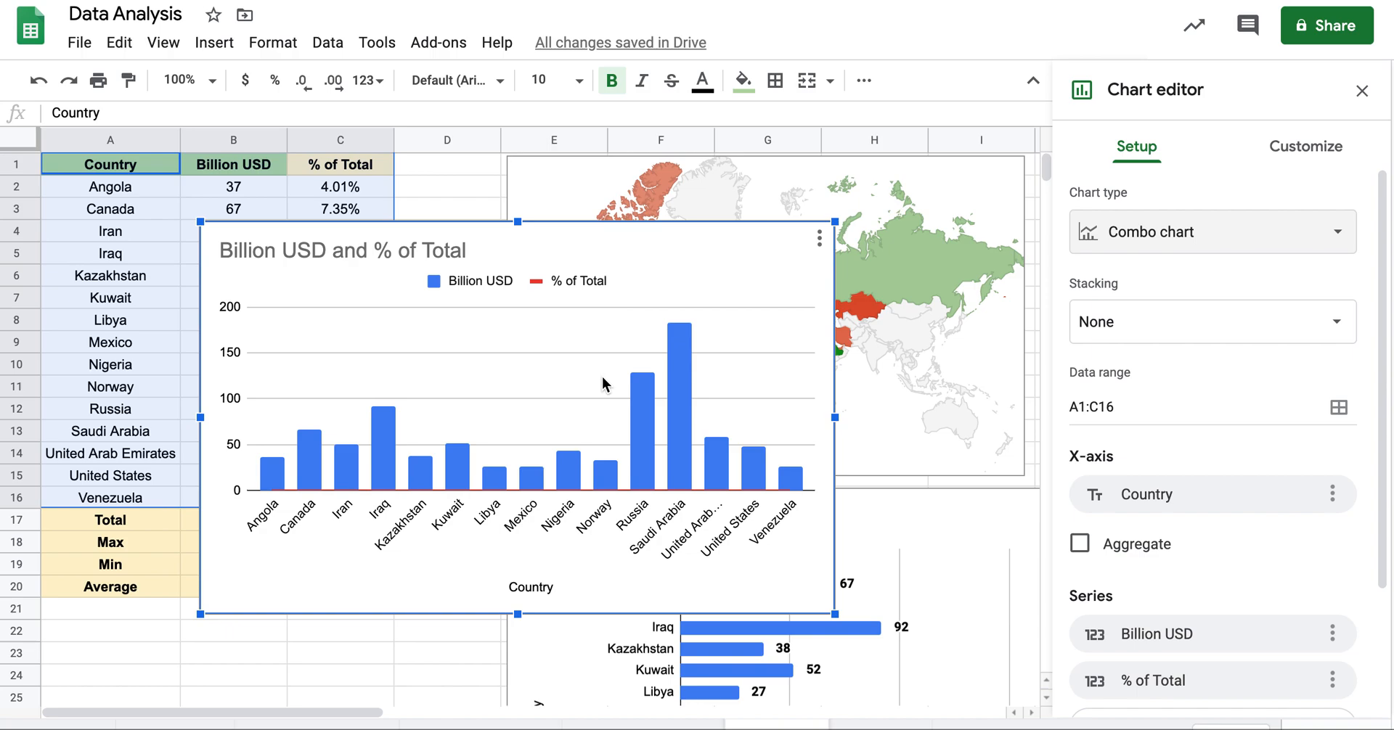
pyautogui.moveTo(668, 254); pyautogui.dragTo(891, 263)
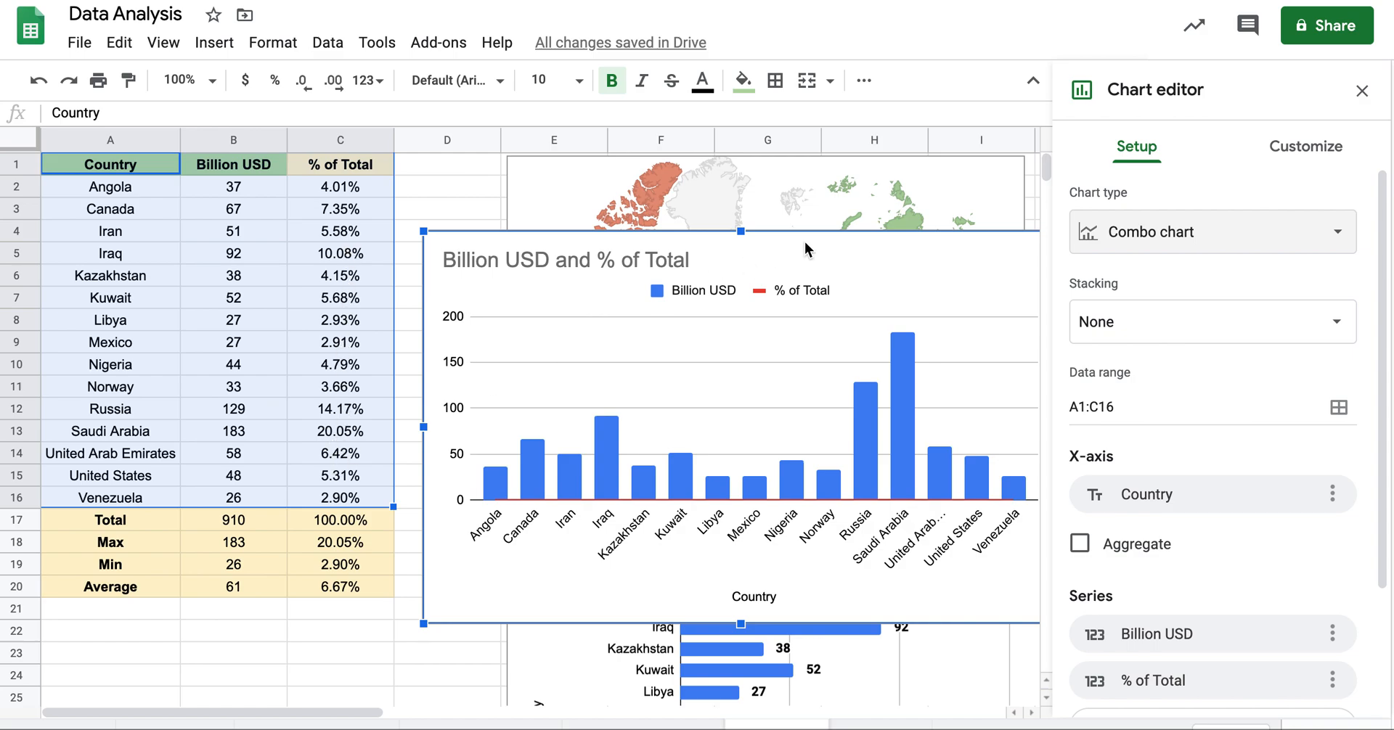
pyautogui.moveTo(862, 261); pyautogui.dragTo(735, 202)
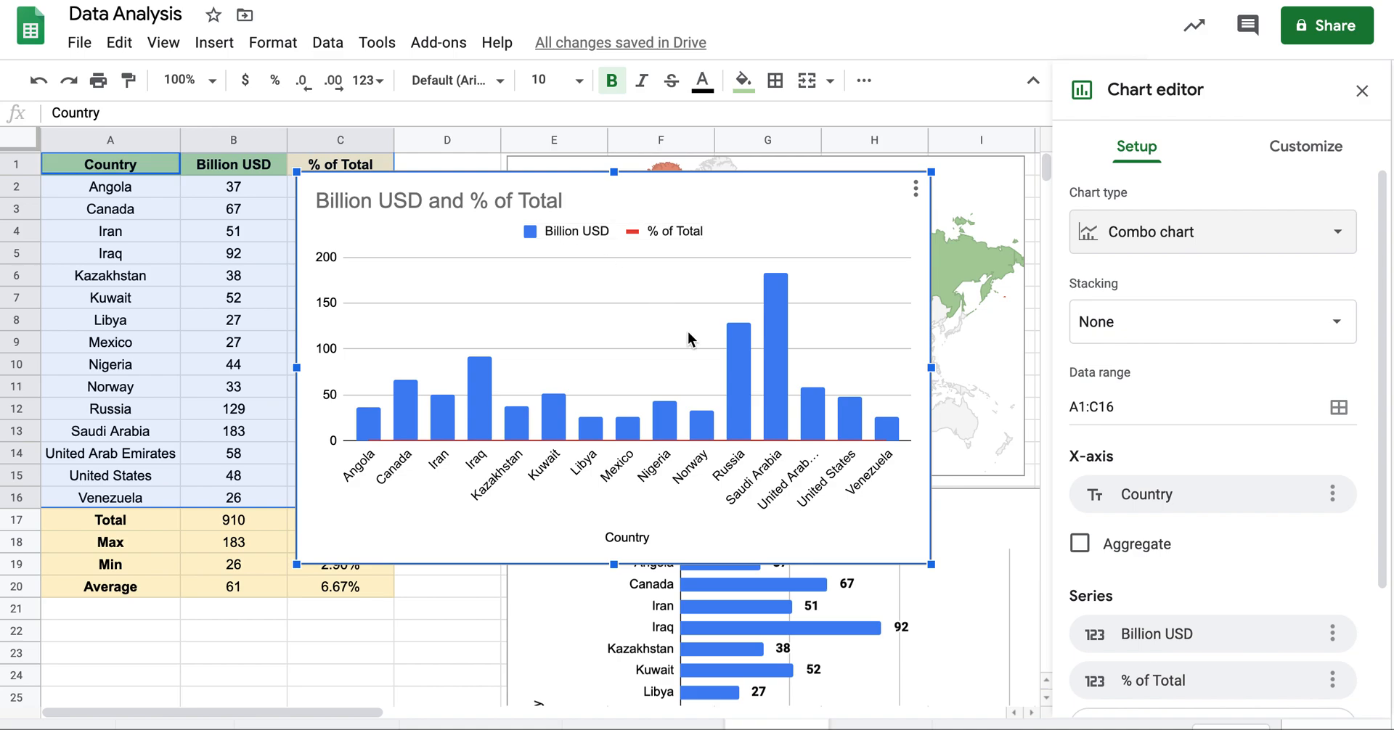
# Plot the combo chart's % of Total series against the right axis.
pyautogui.click(1304, 156)
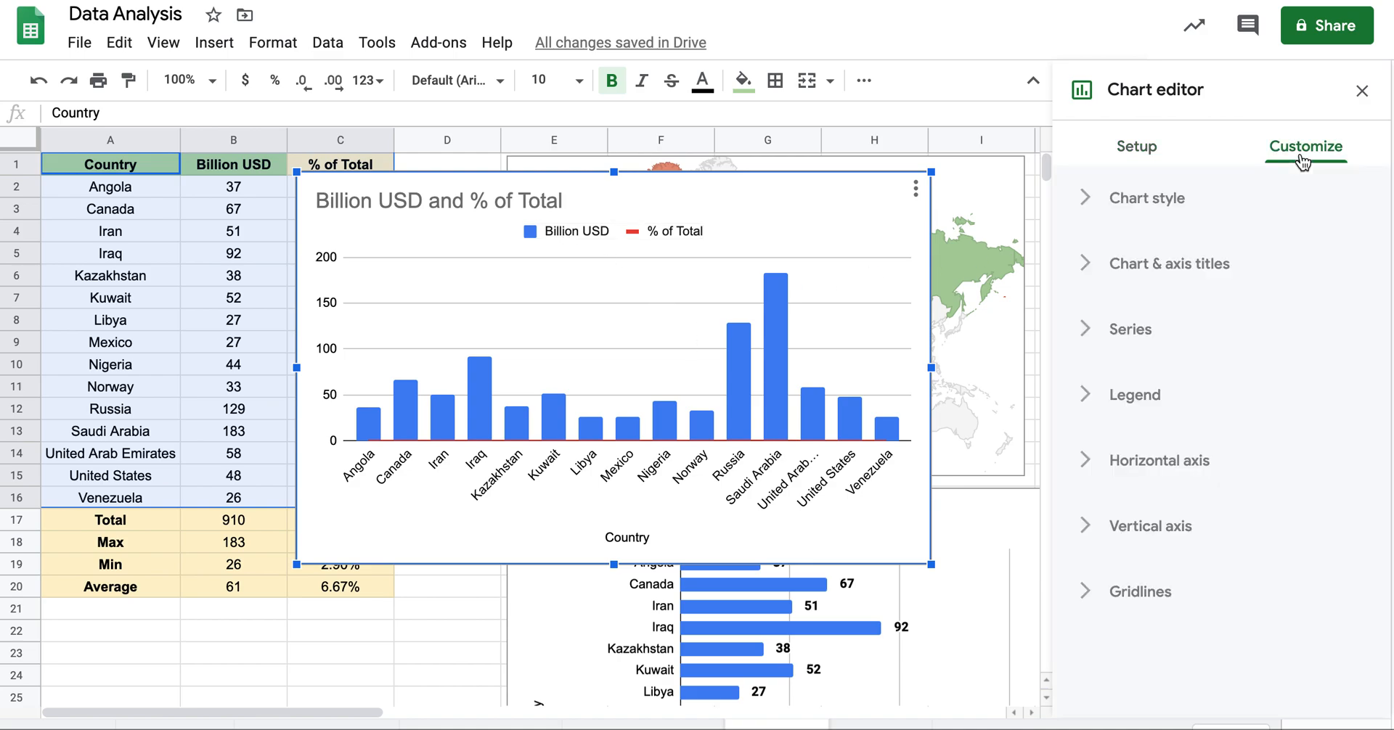
pyautogui.click(1087, 333)
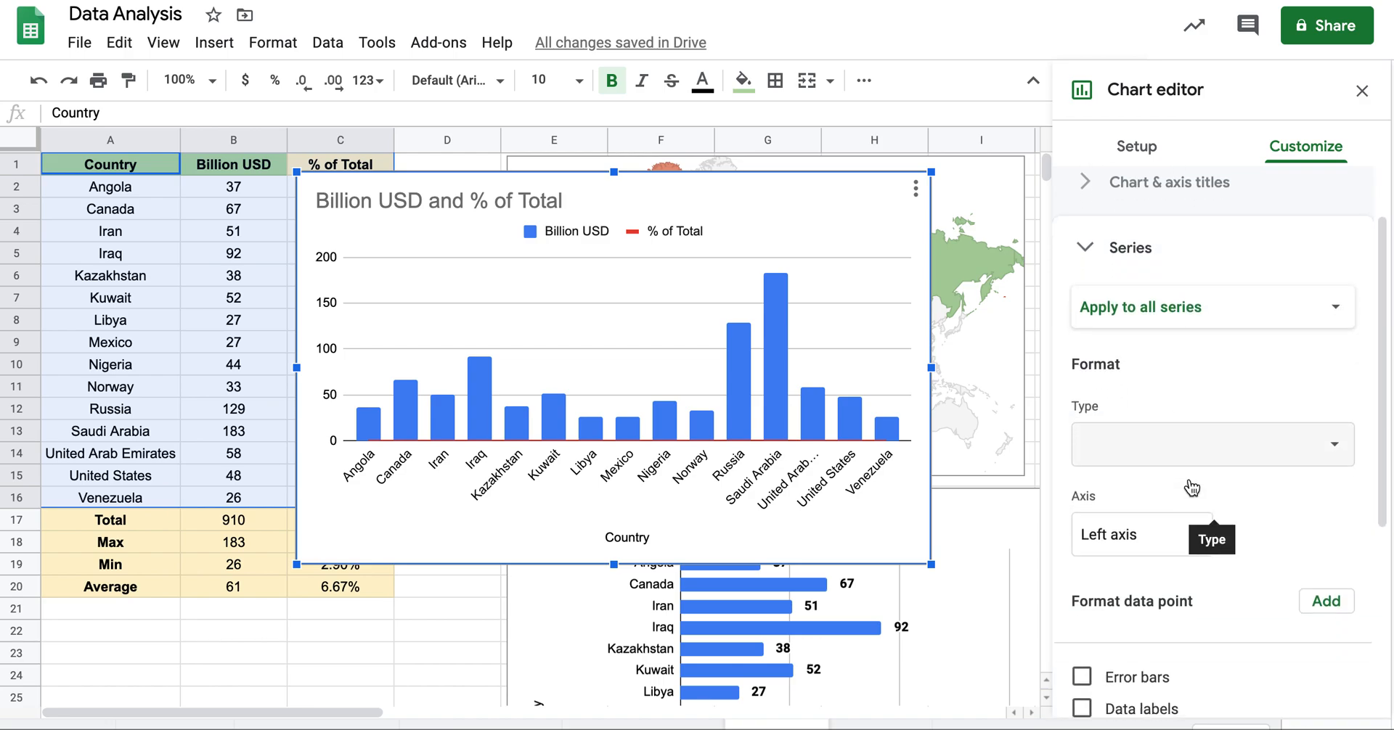
pyautogui.click(1179, 305)
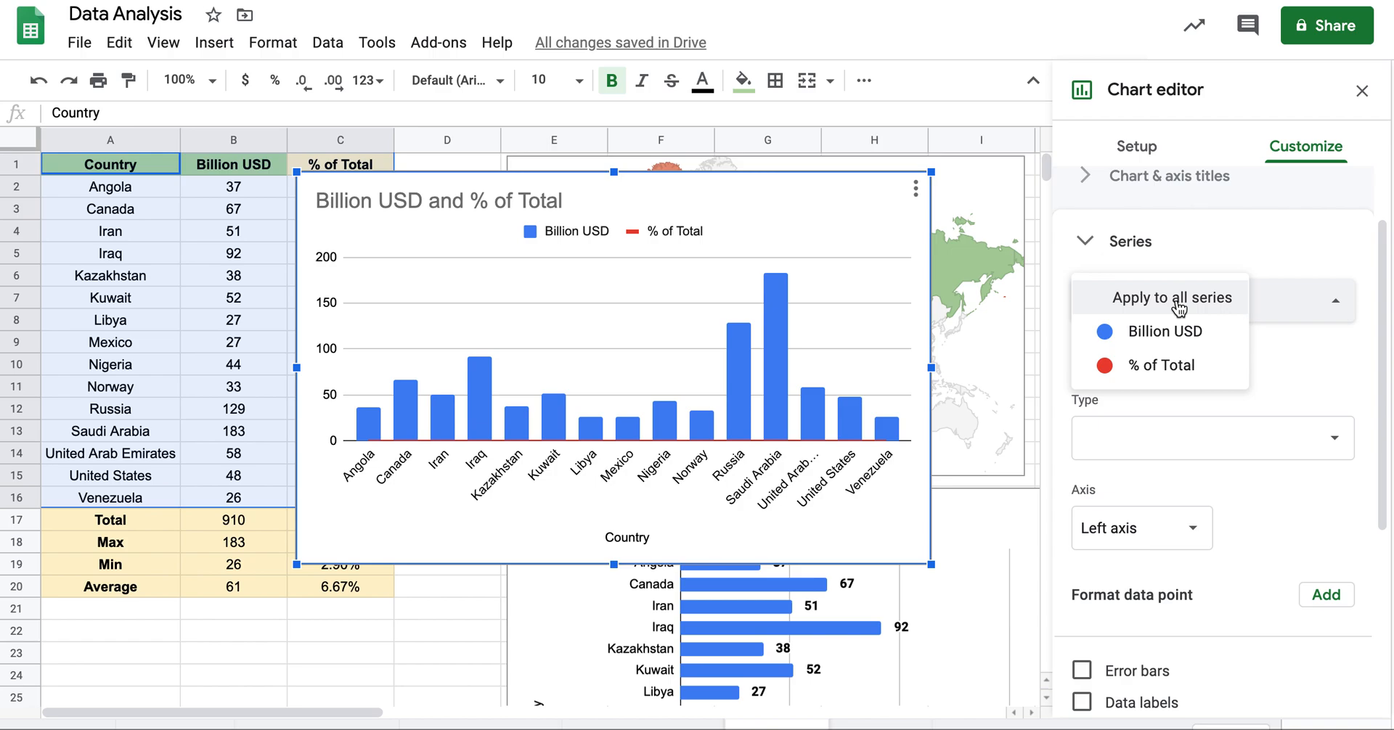
pyautogui.click(1132, 366)
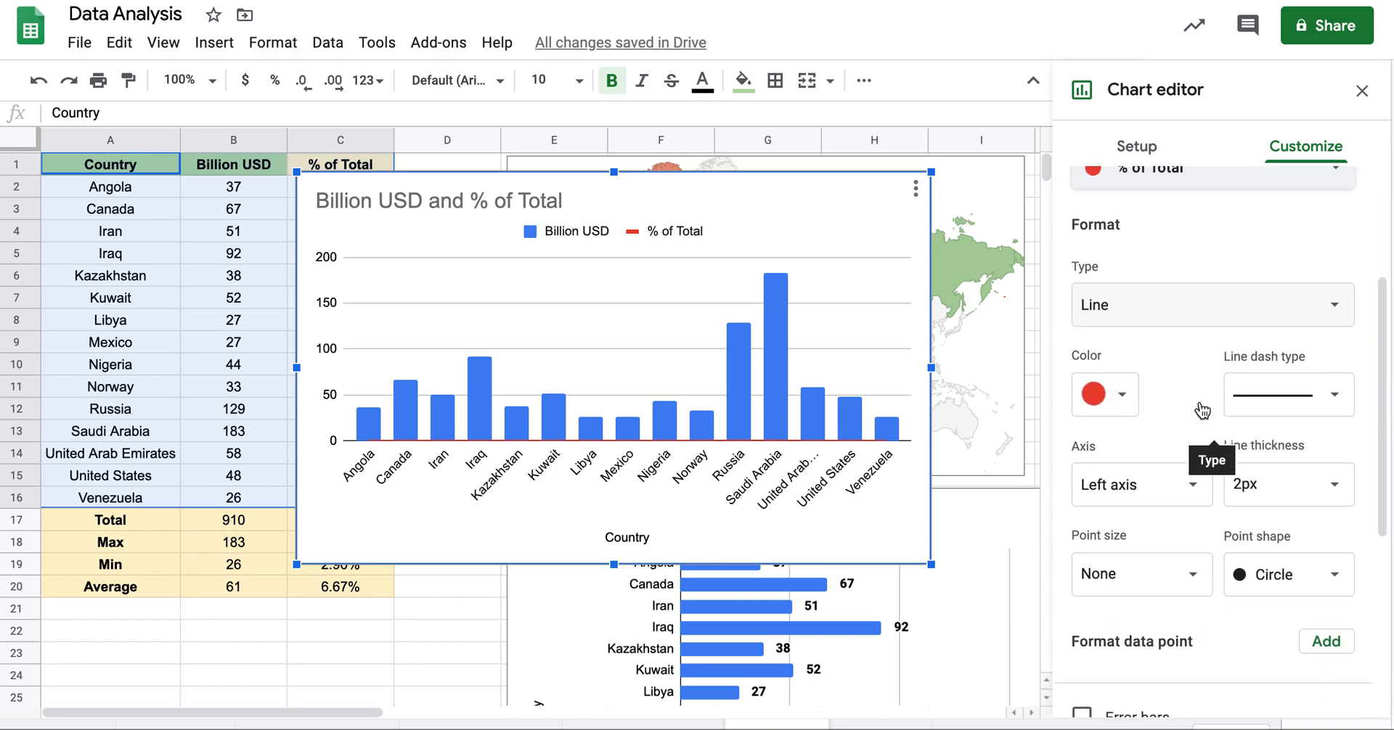
pyautogui.scroll(-1, 1202, 411)
pyautogui.click(1160, 440)
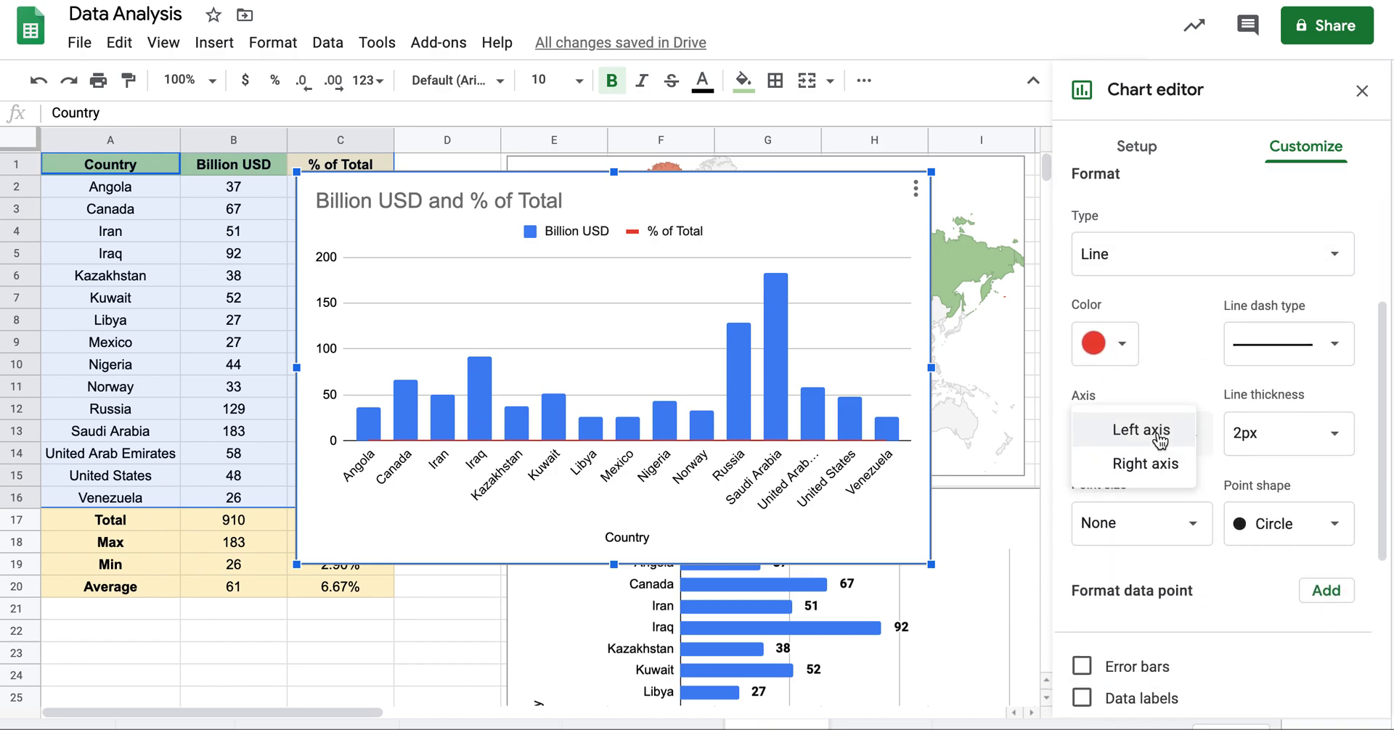
pyautogui.click(1154, 464)
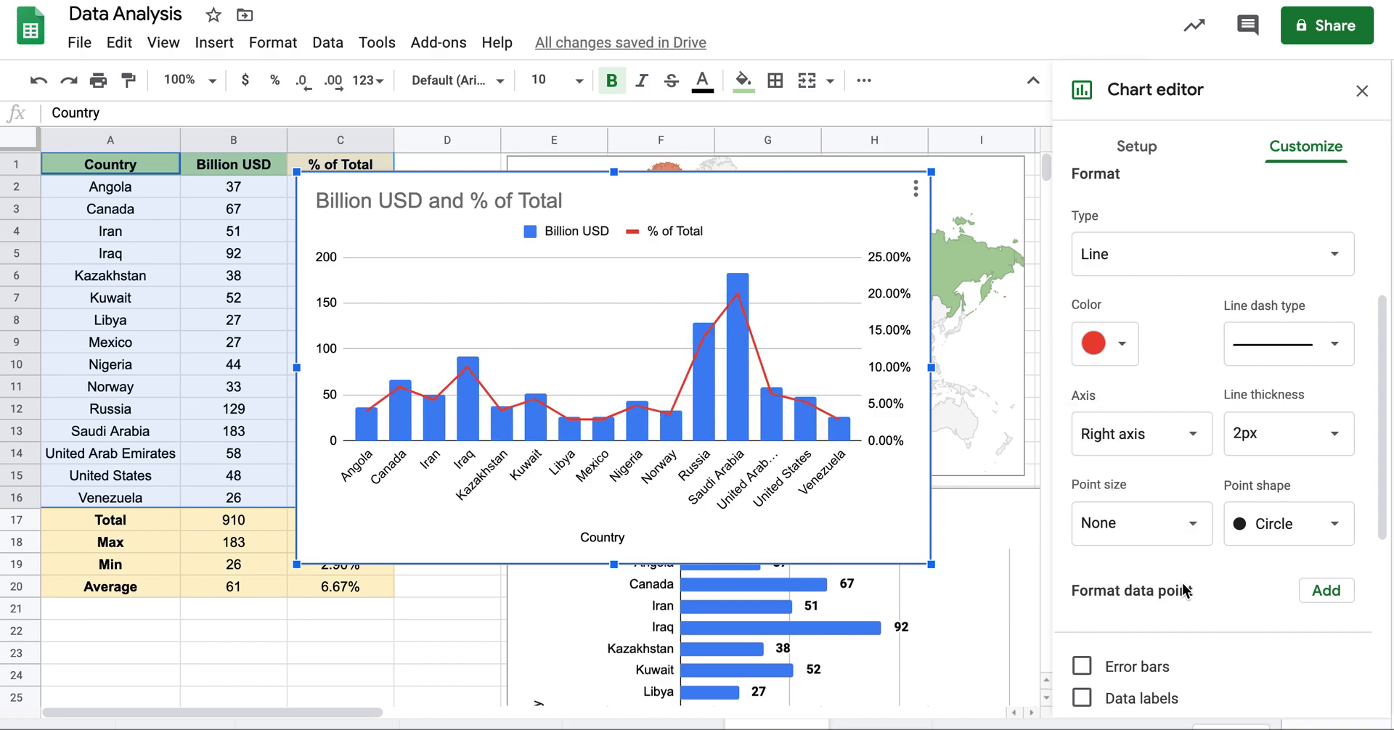
# Give the % of Total line hexagon points with a point size of 14px.
pyautogui.scroll(-1, 1185, 590)
pyautogui.click(1300, 496)
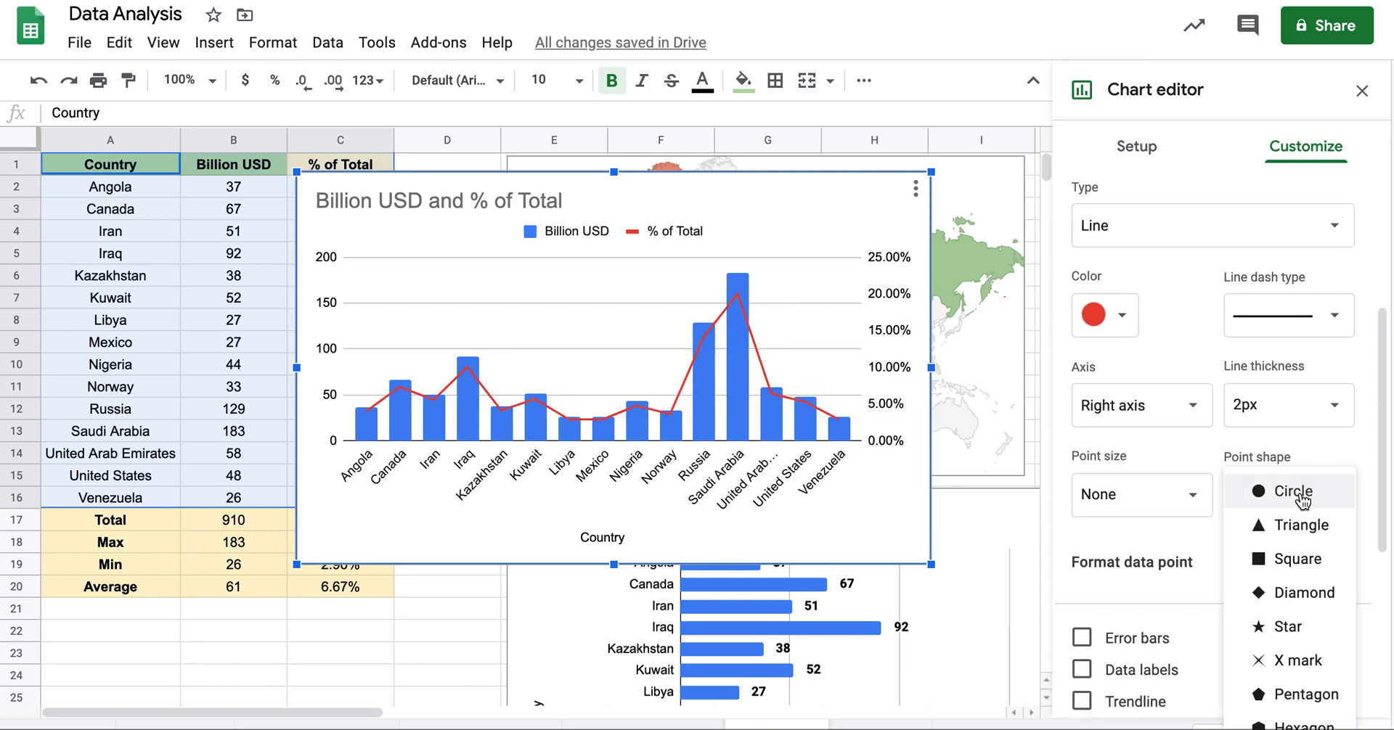
pyautogui.click(1301, 527)
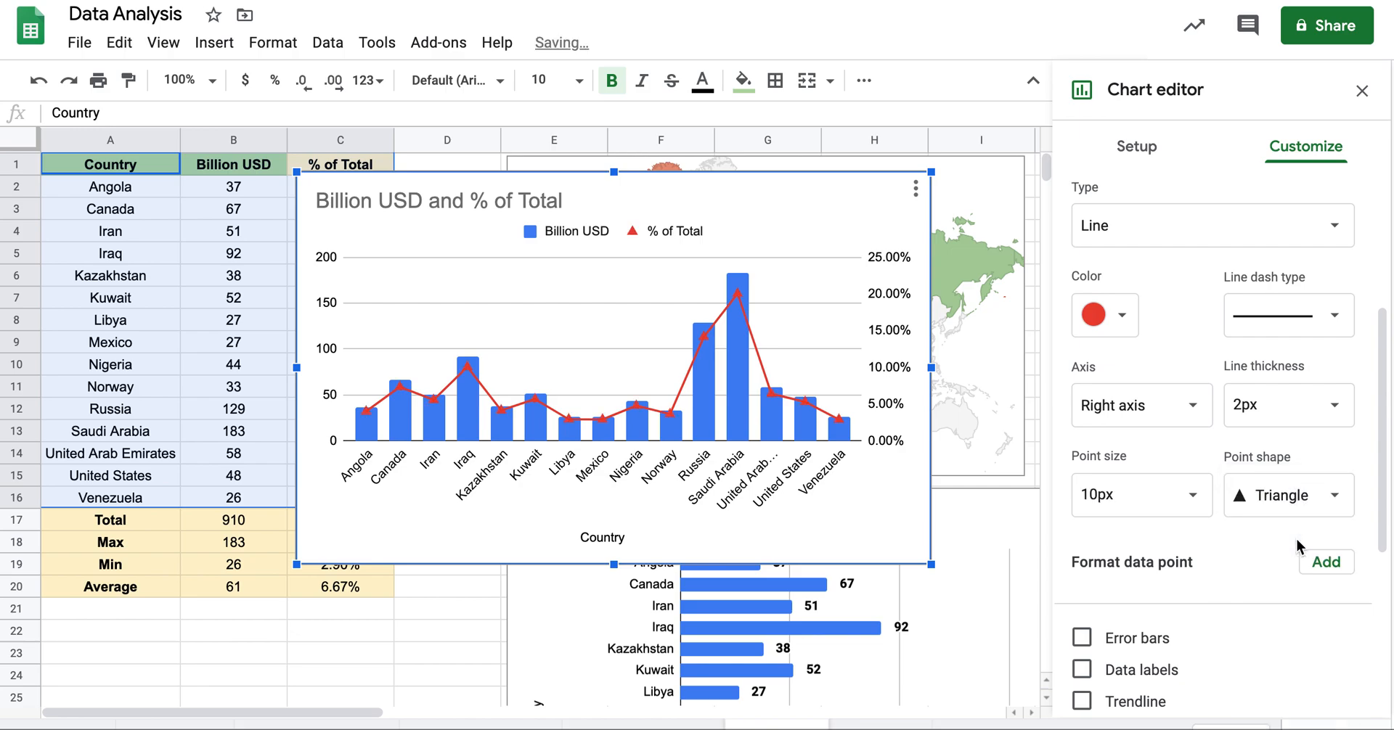
pyautogui.scroll(-4, 1204, 565)
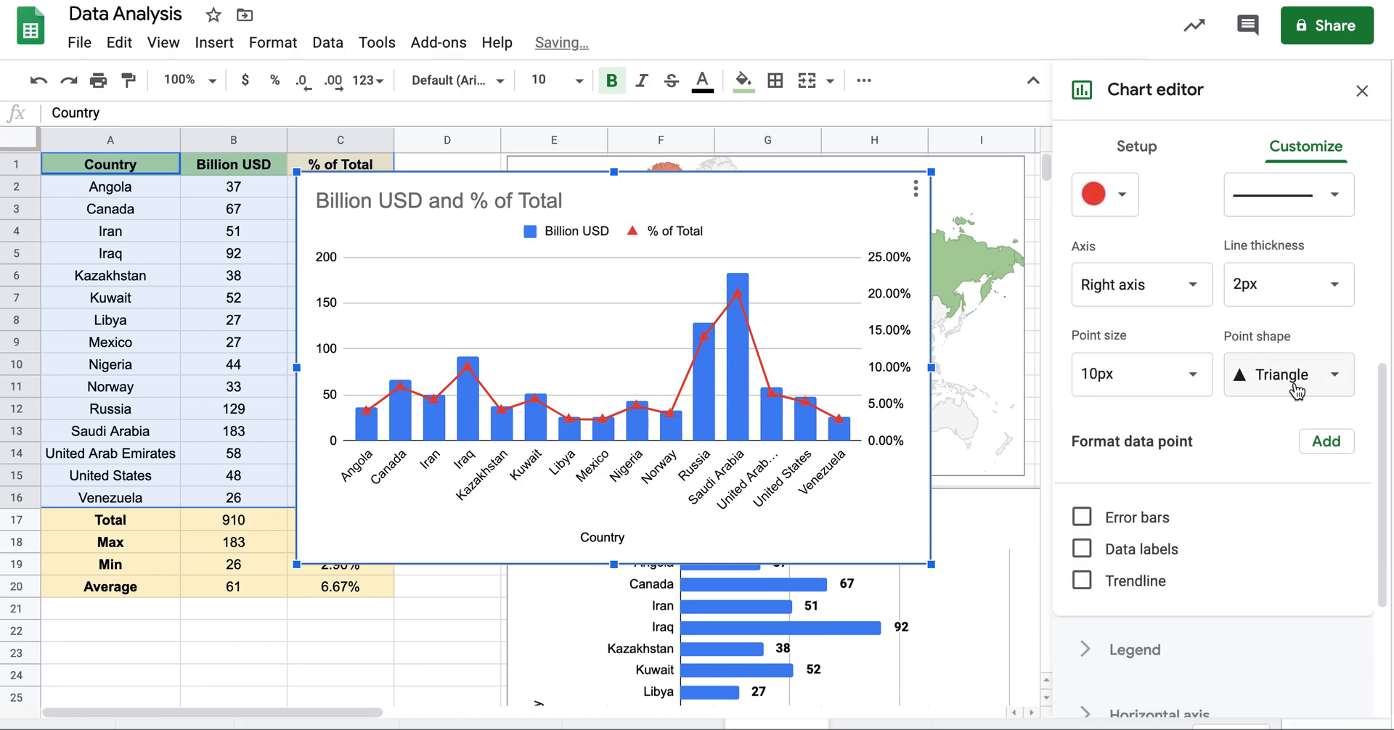
pyautogui.click(1296, 381)
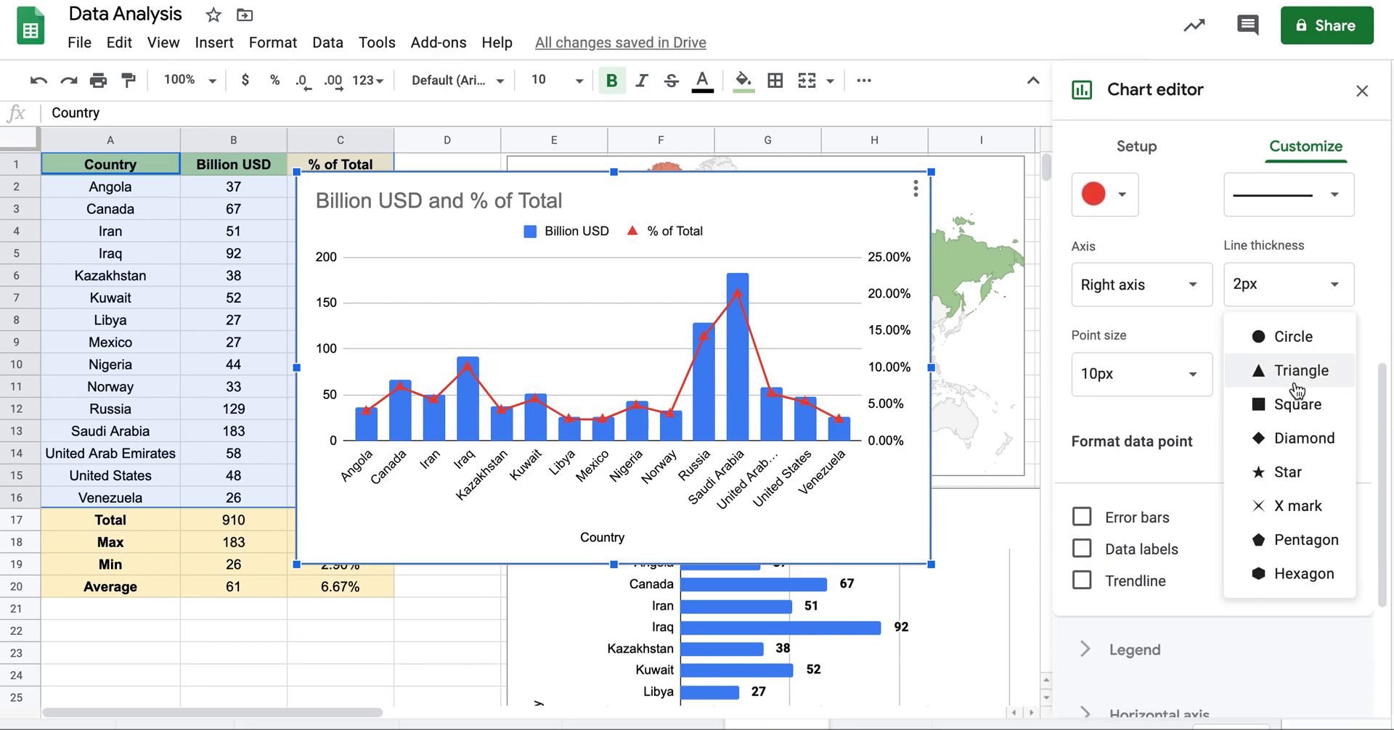
pyautogui.click(1292, 574)
pyautogui.click(1181, 374)
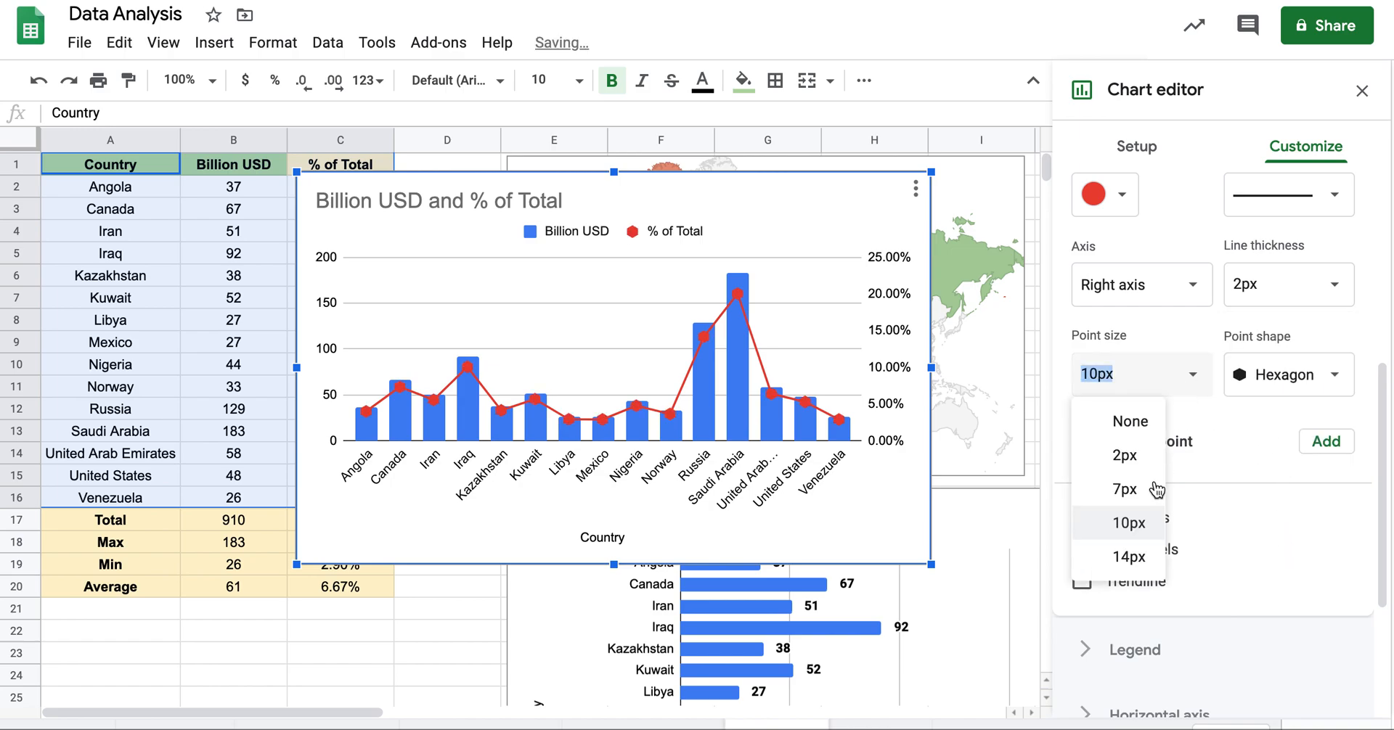
pyautogui.click(1132, 643)
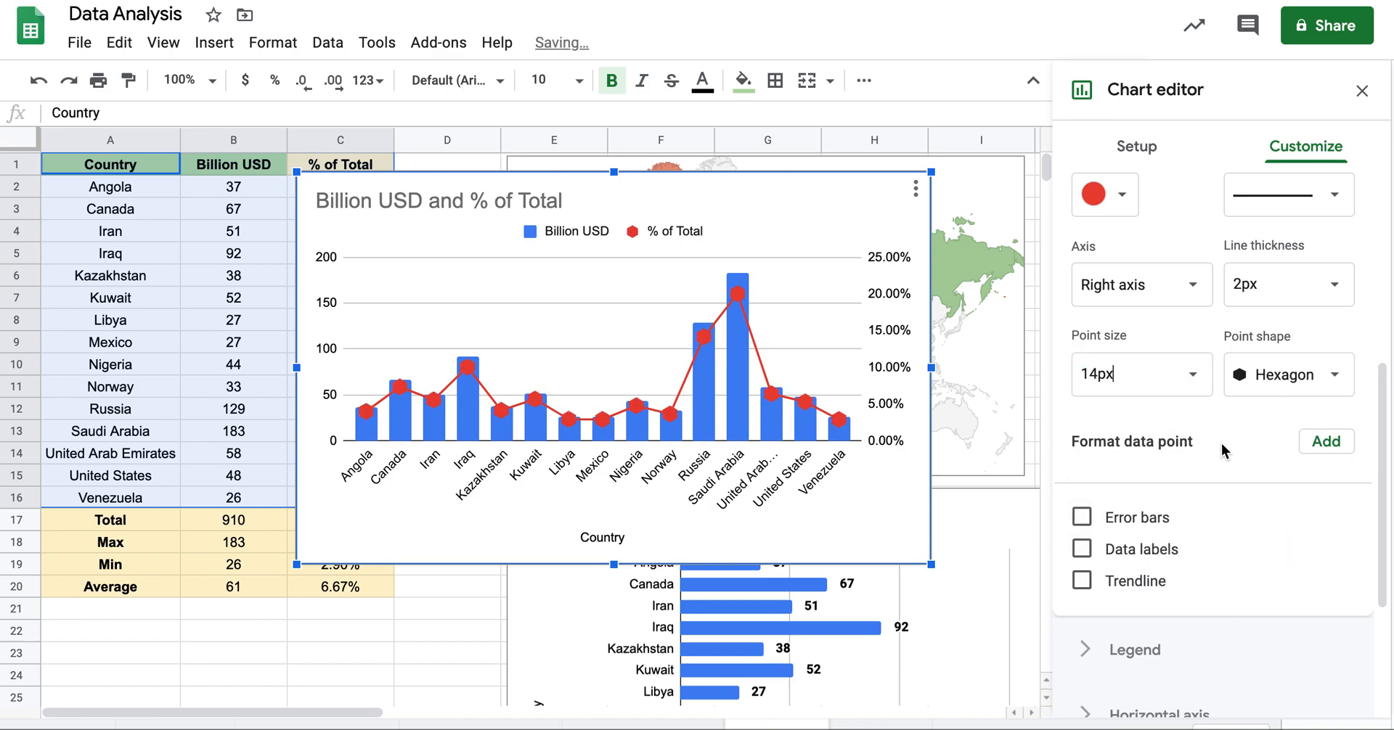
# Turn on data labels for the % of Total series.
pyautogui.click(1082, 550)
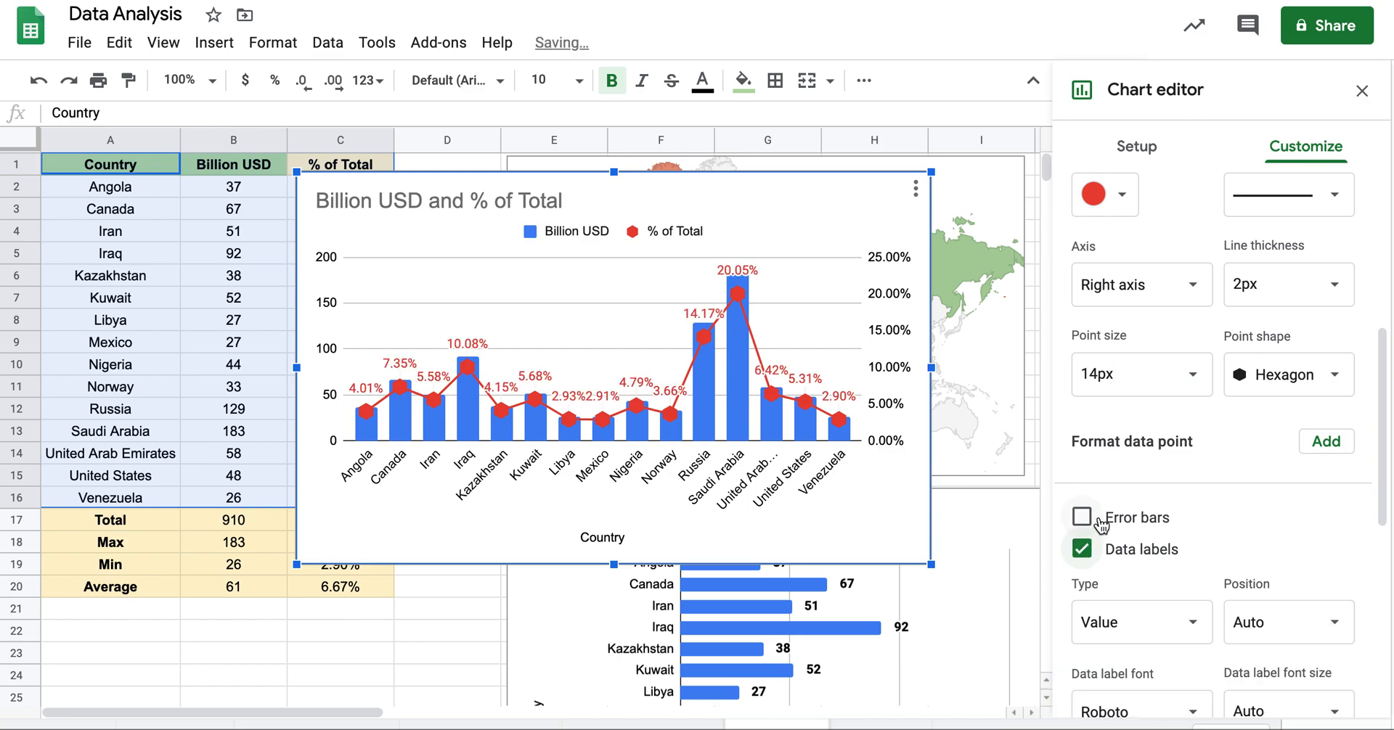
pyautogui.scroll(-1, 1130, 460)
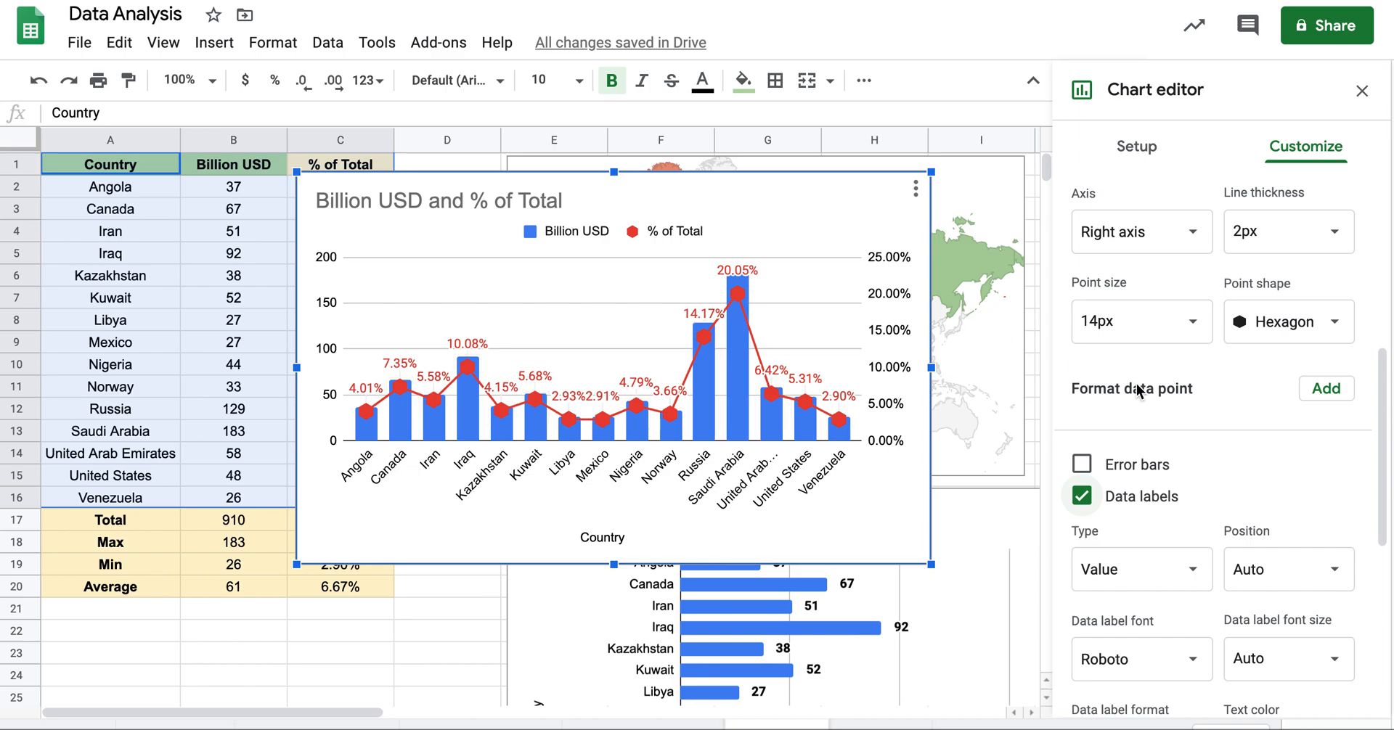
pyautogui.scroll(1, 1208, 408)
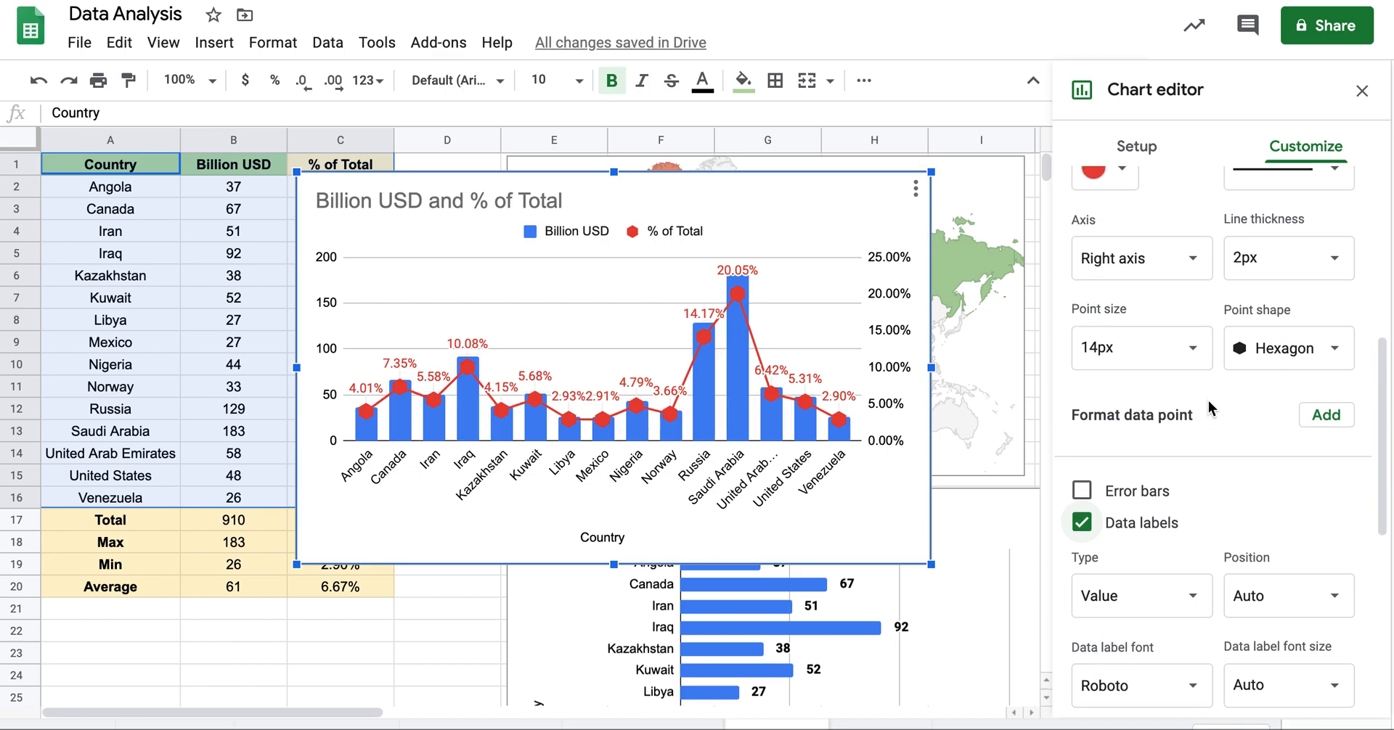
# Change the % of Total series type from line to area.
pyautogui.scroll(6, 1208, 408)
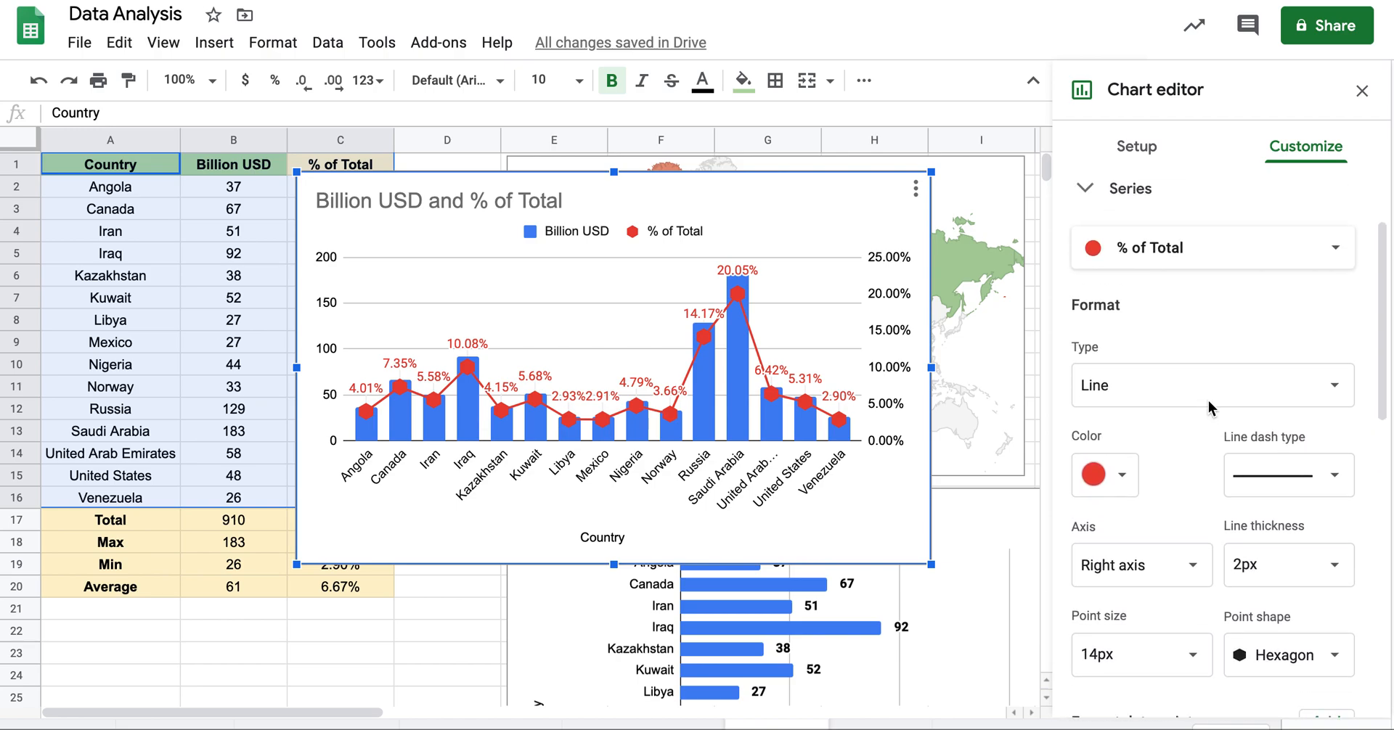
pyautogui.scroll(-5, 1208, 401)
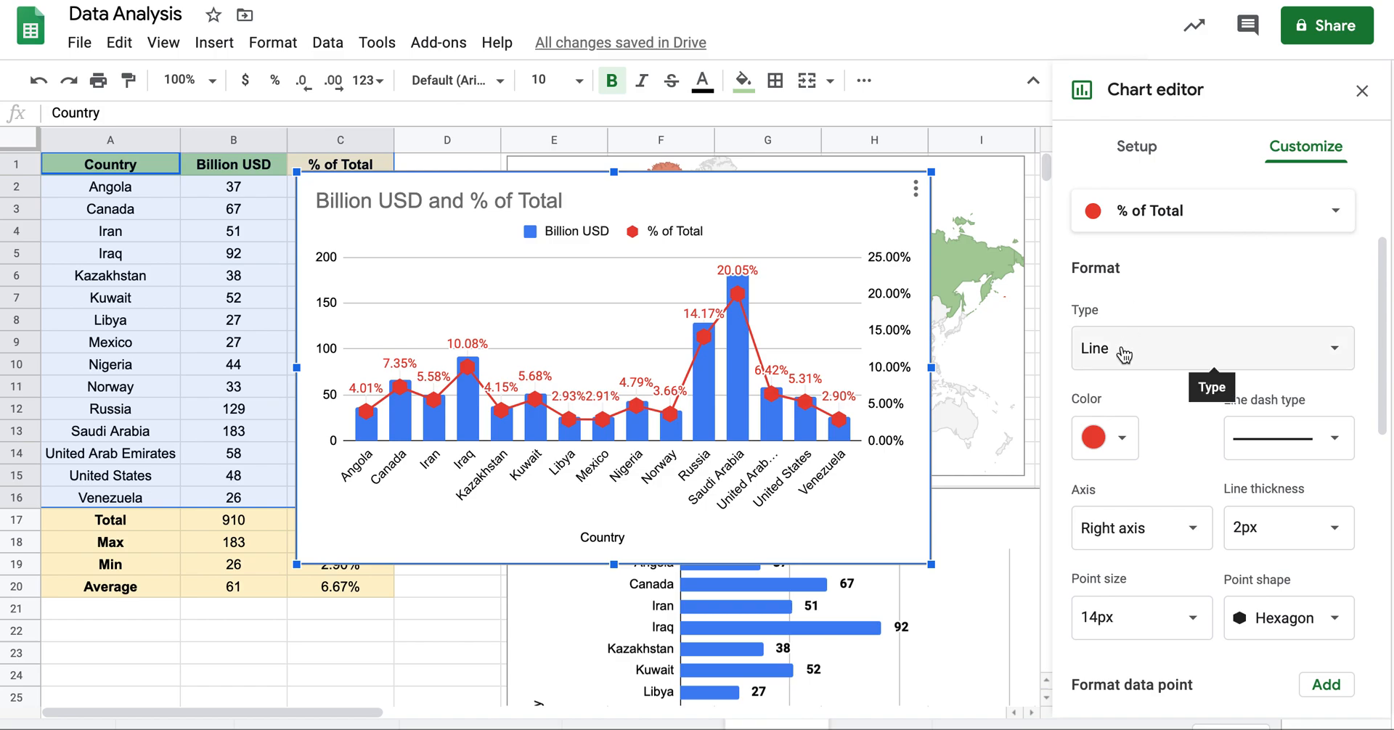
pyautogui.click(1123, 355)
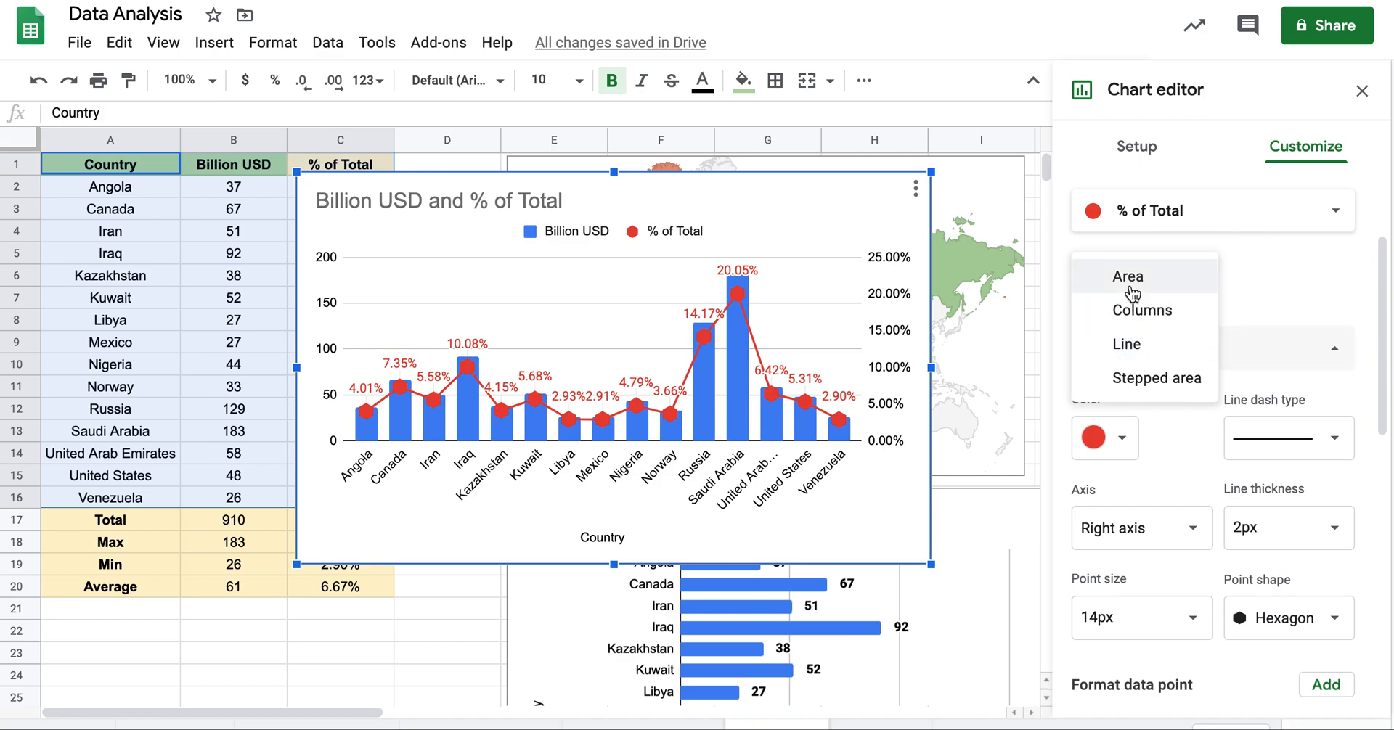
pyautogui.click(1129, 289)
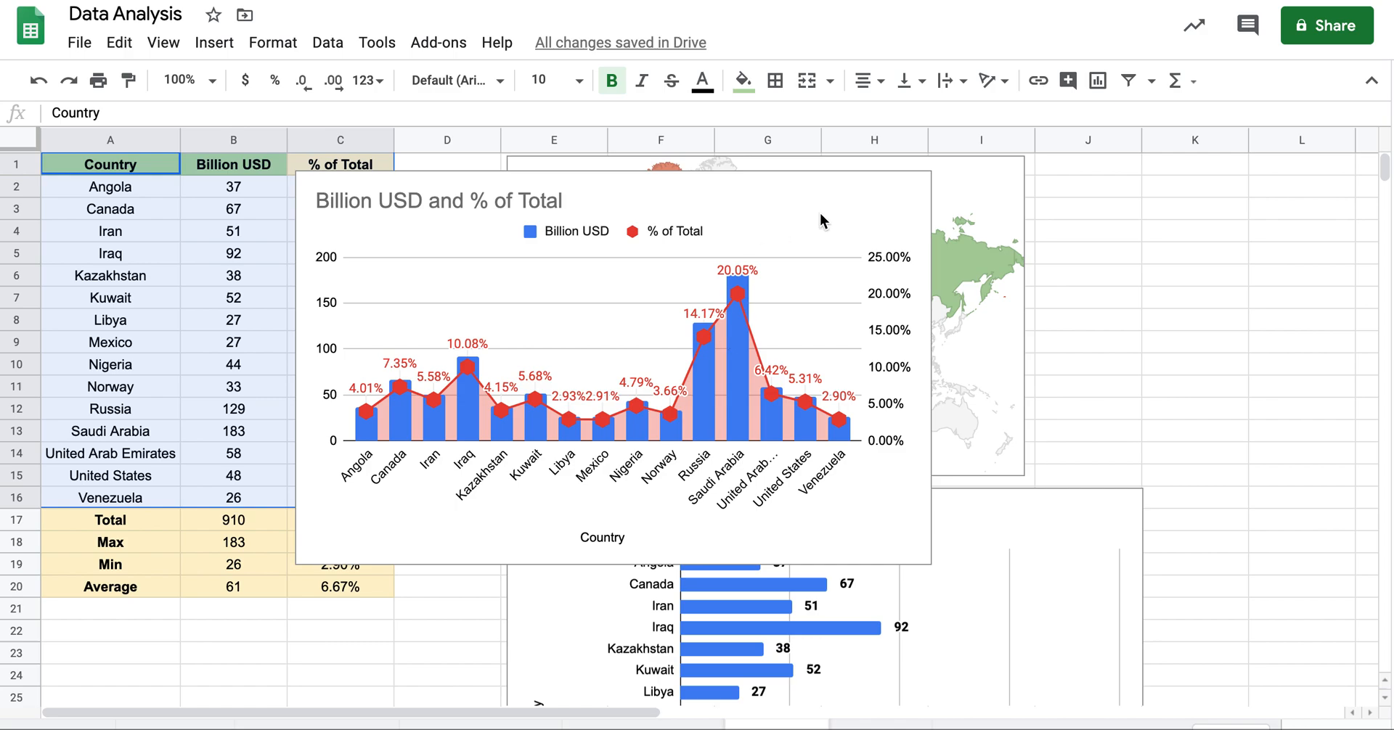
# Reopen the combo chart's series settings and remove the data labels from the % of Total series.
pyautogui.doubleClick(820, 212)
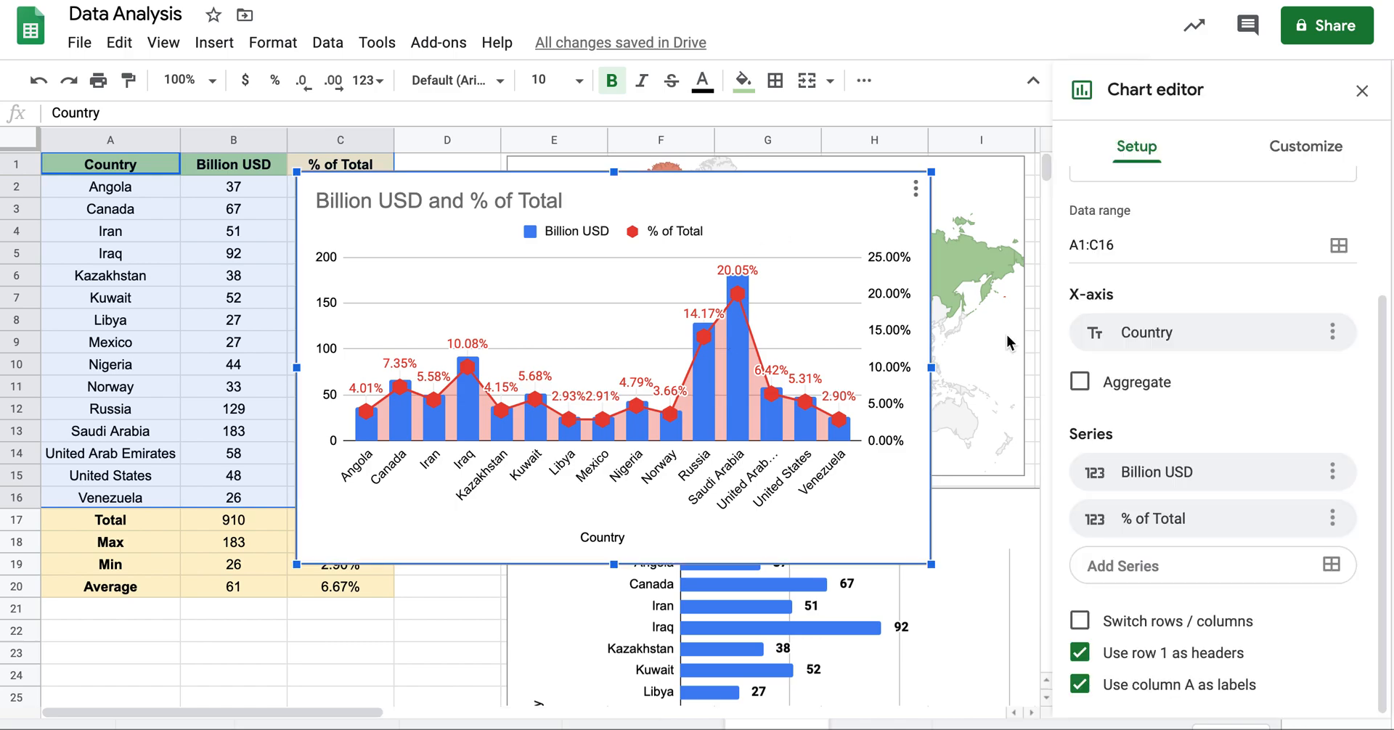
pyautogui.click(1305, 149)
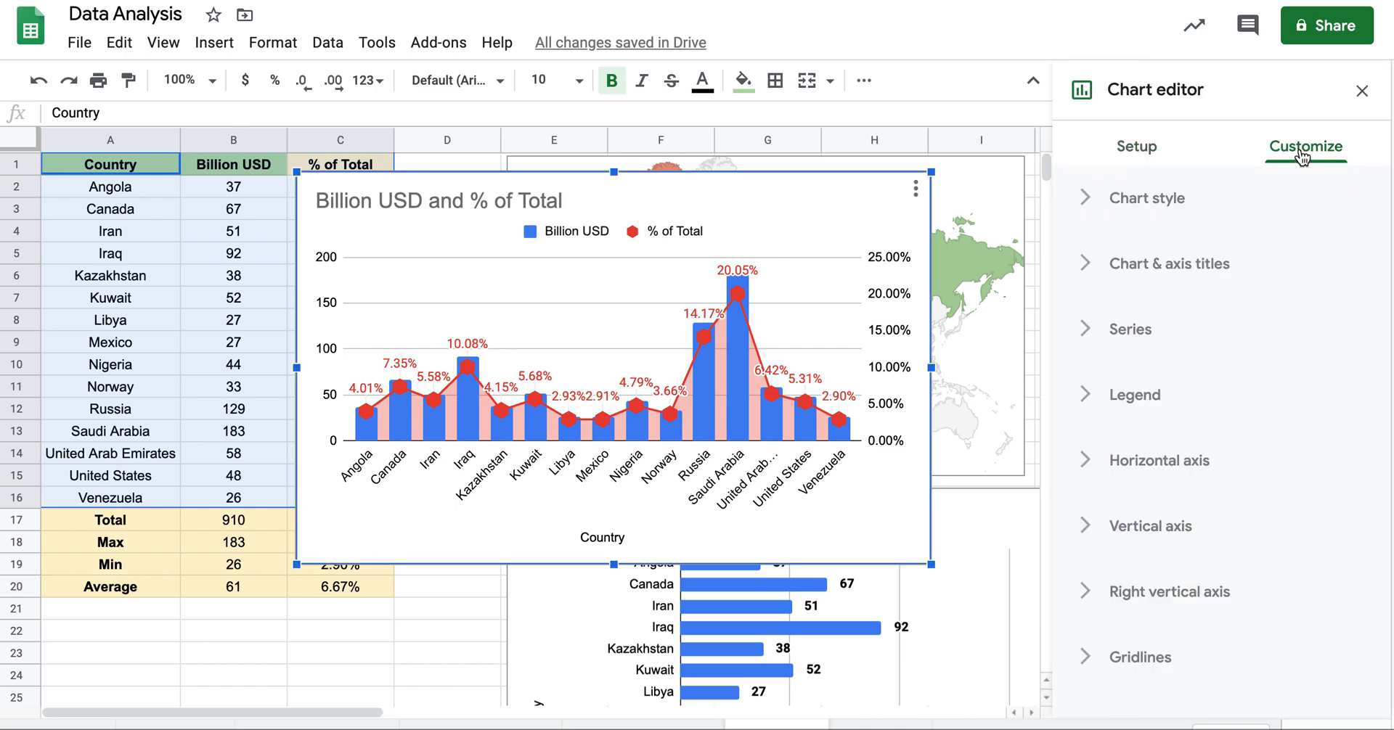
pyautogui.click(1110, 323)
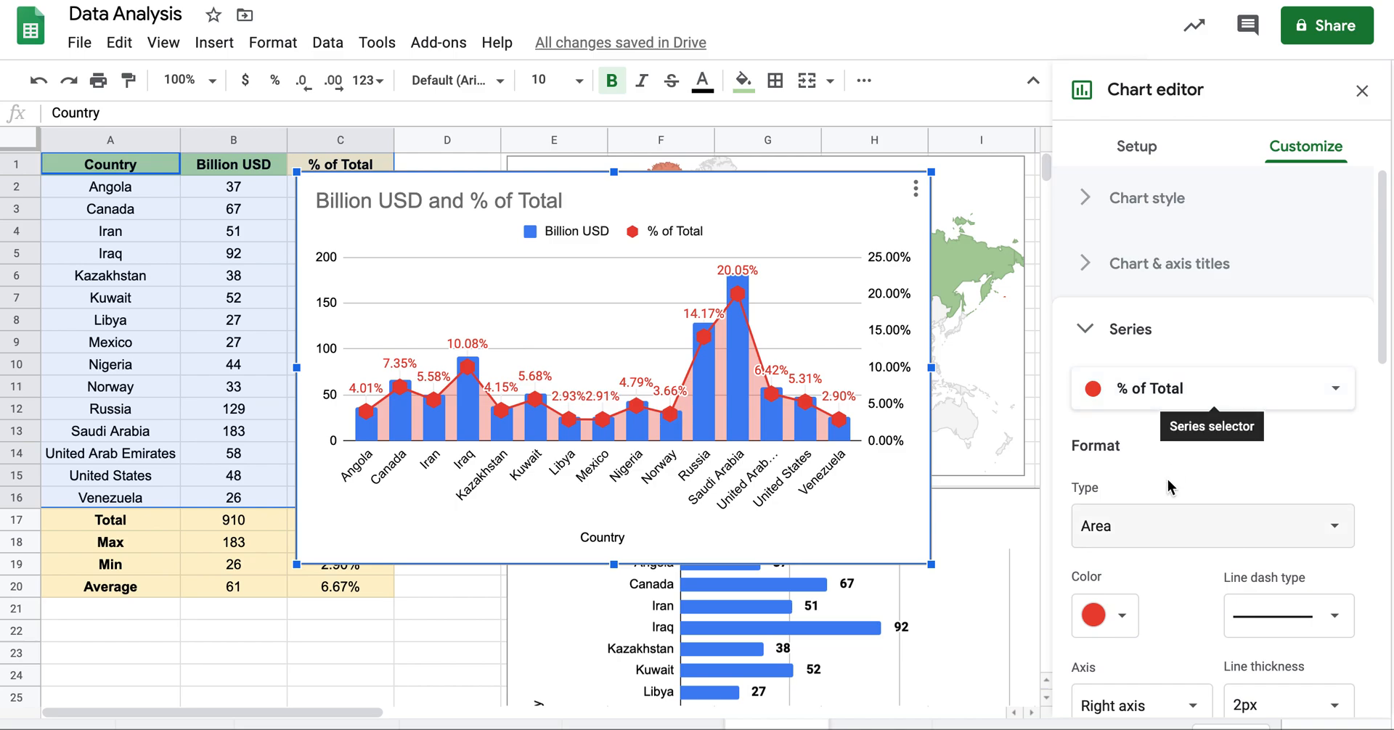
pyautogui.scroll(-6, 1204, 552)
pyautogui.click(1082, 590)
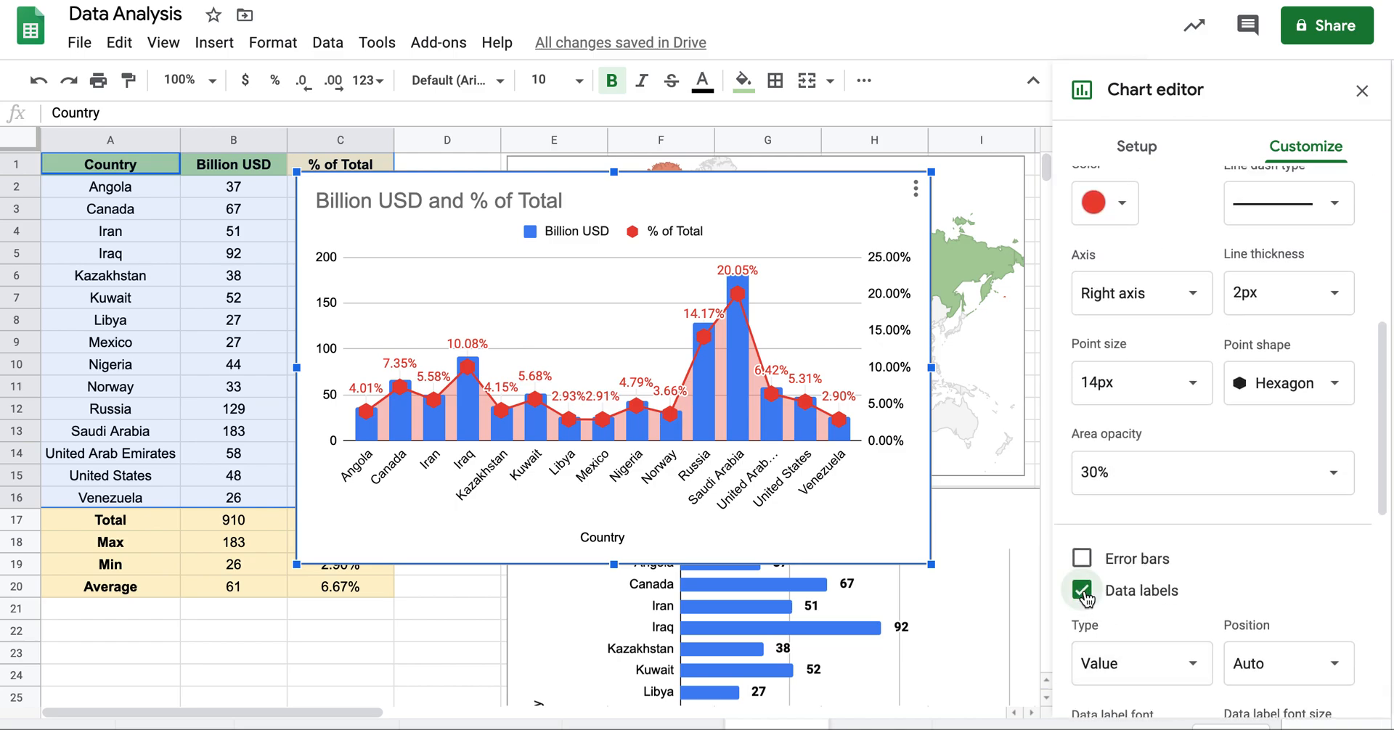
# Add data labels to the Billion USD columns of the combo chart.
pyautogui.scroll(5, 1190, 421)
pyautogui.click(1197, 404)
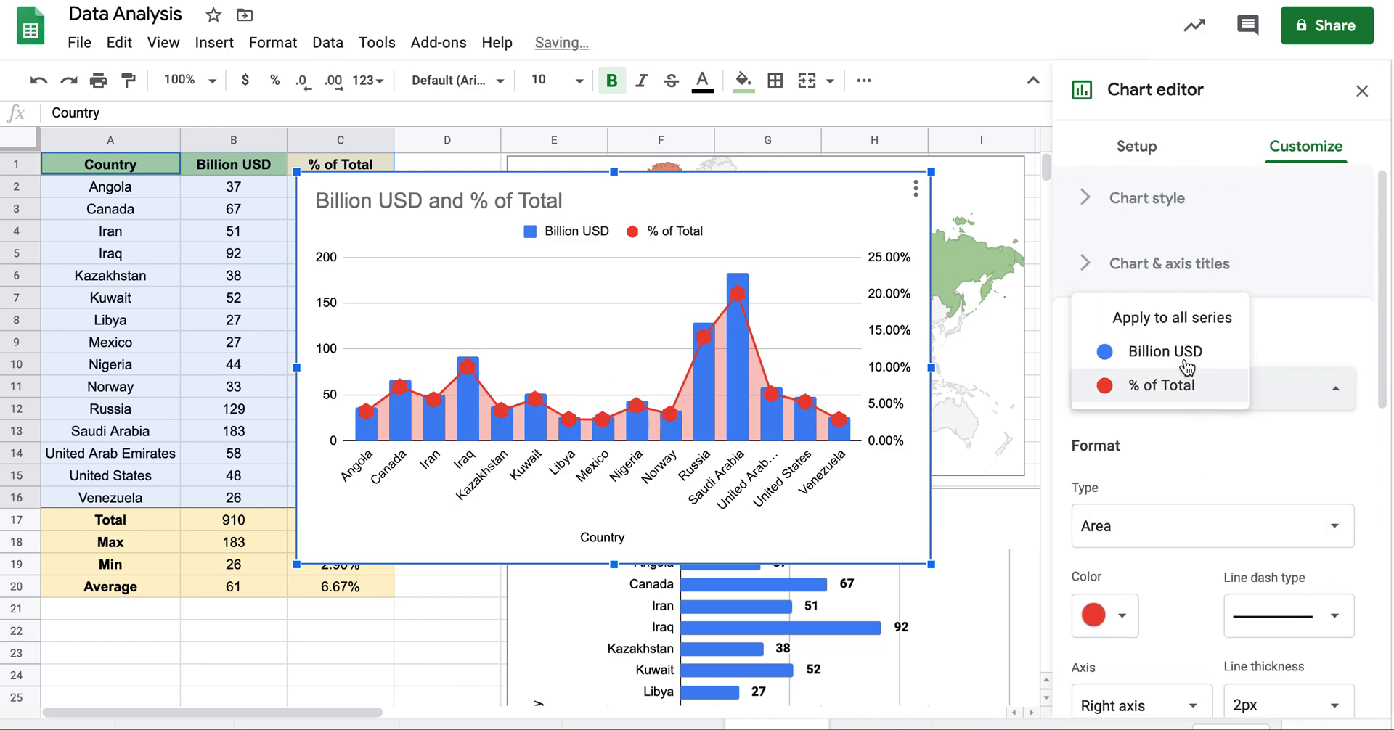
pyautogui.click(1161, 352)
pyautogui.scroll(-5, 1178, 541)
pyautogui.click(1081, 459)
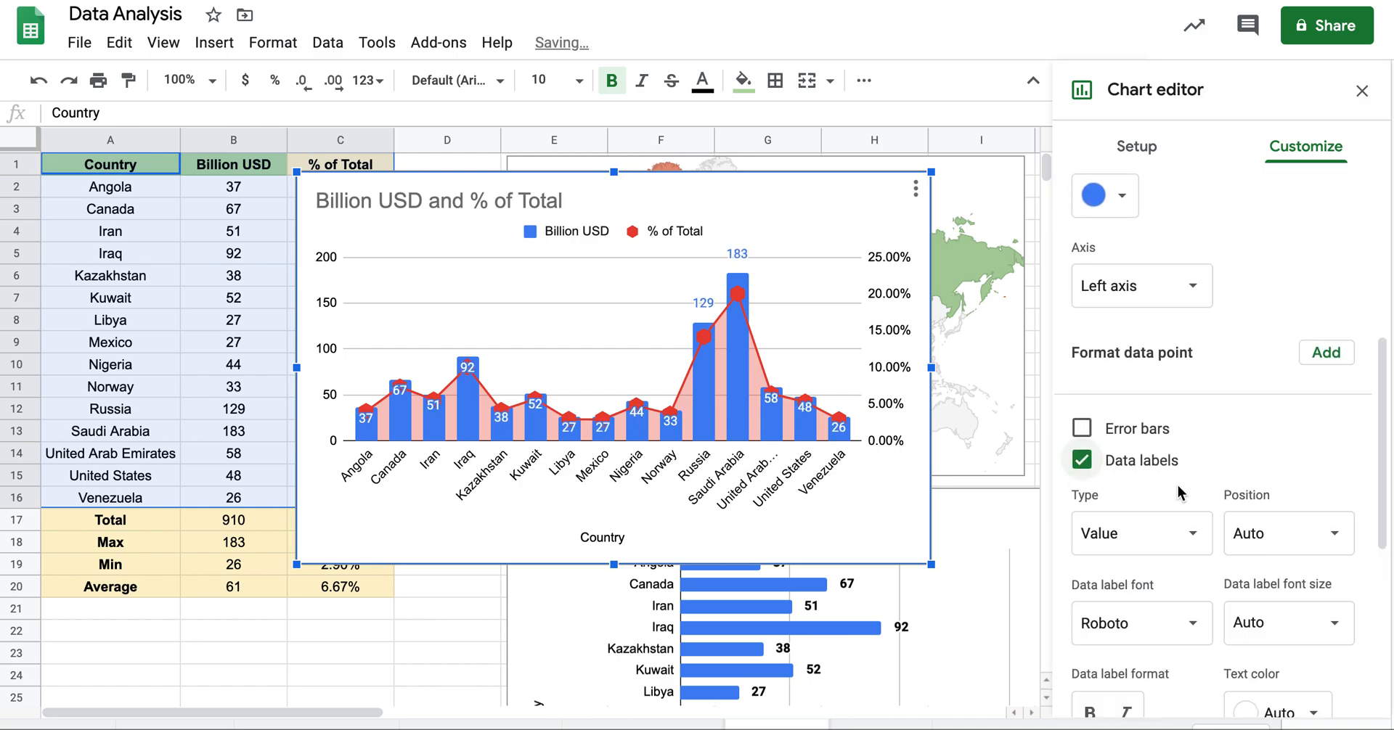
# Make the Billion USD data labels bold and black, and position them at the outside end of the columns.
pyautogui.scroll(-5, 1180, 498)
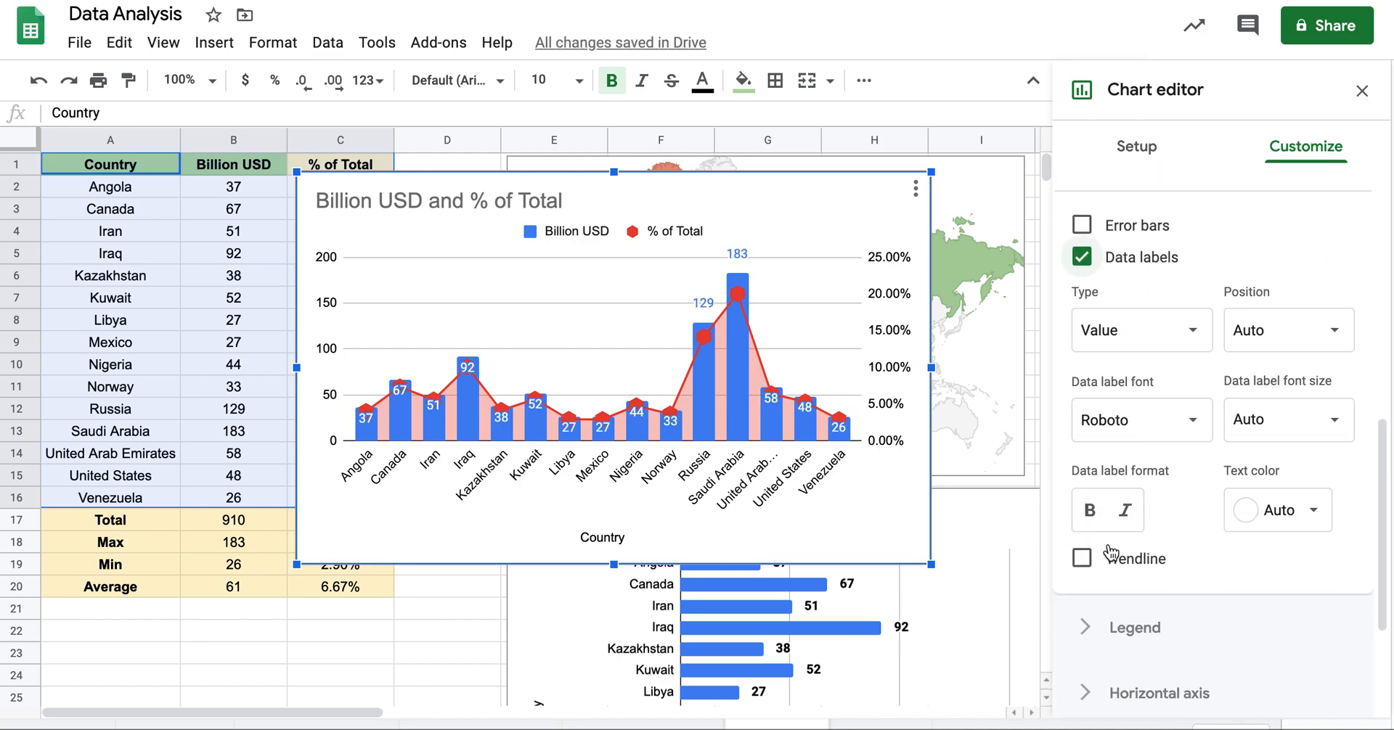
pyautogui.click(1090, 511)
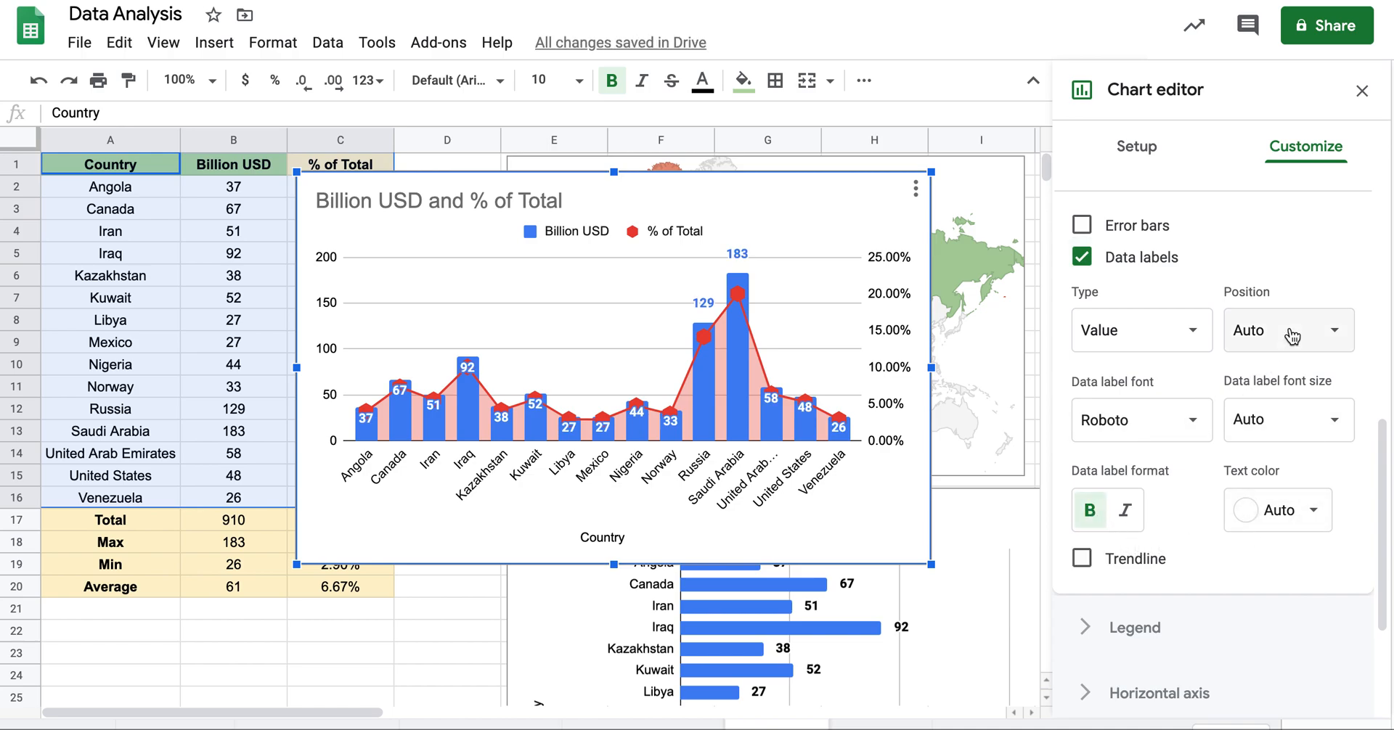
pyautogui.click(1330, 330)
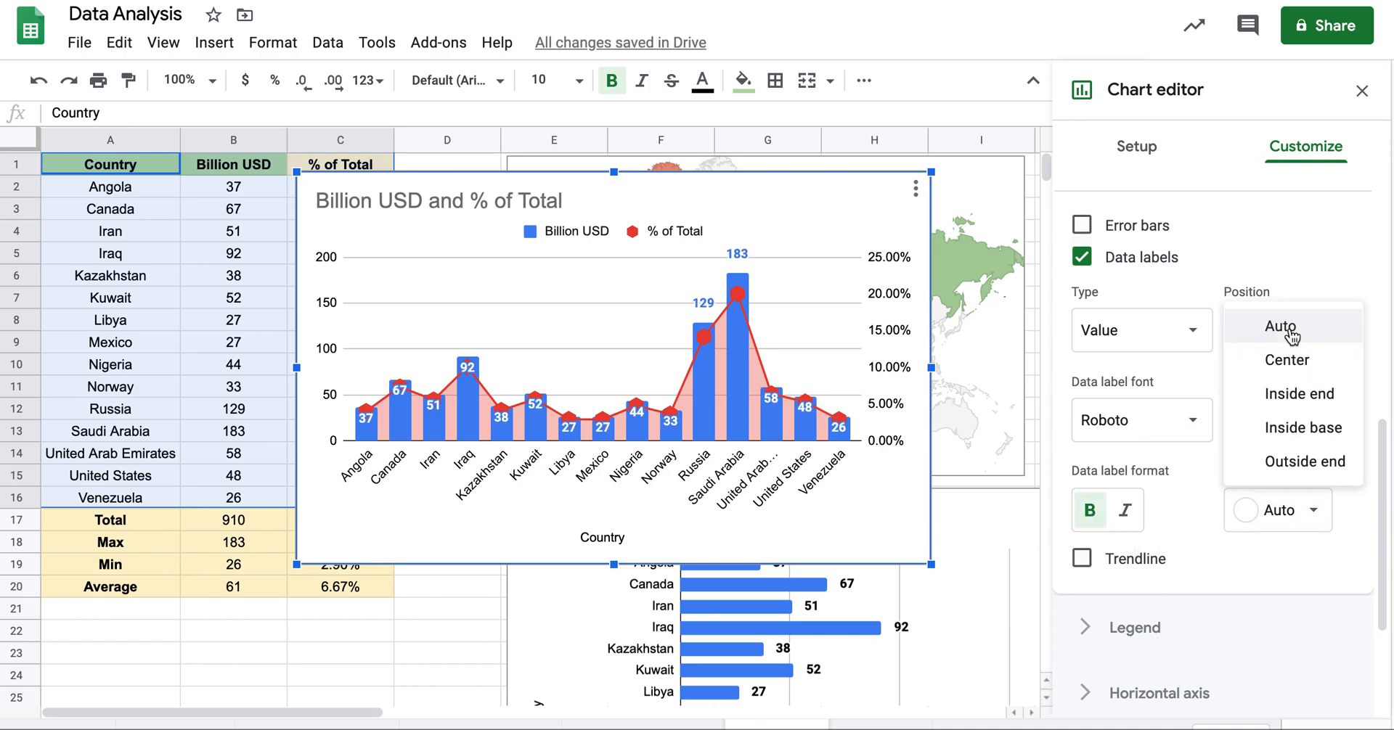
pyautogui.click(1305, 462)
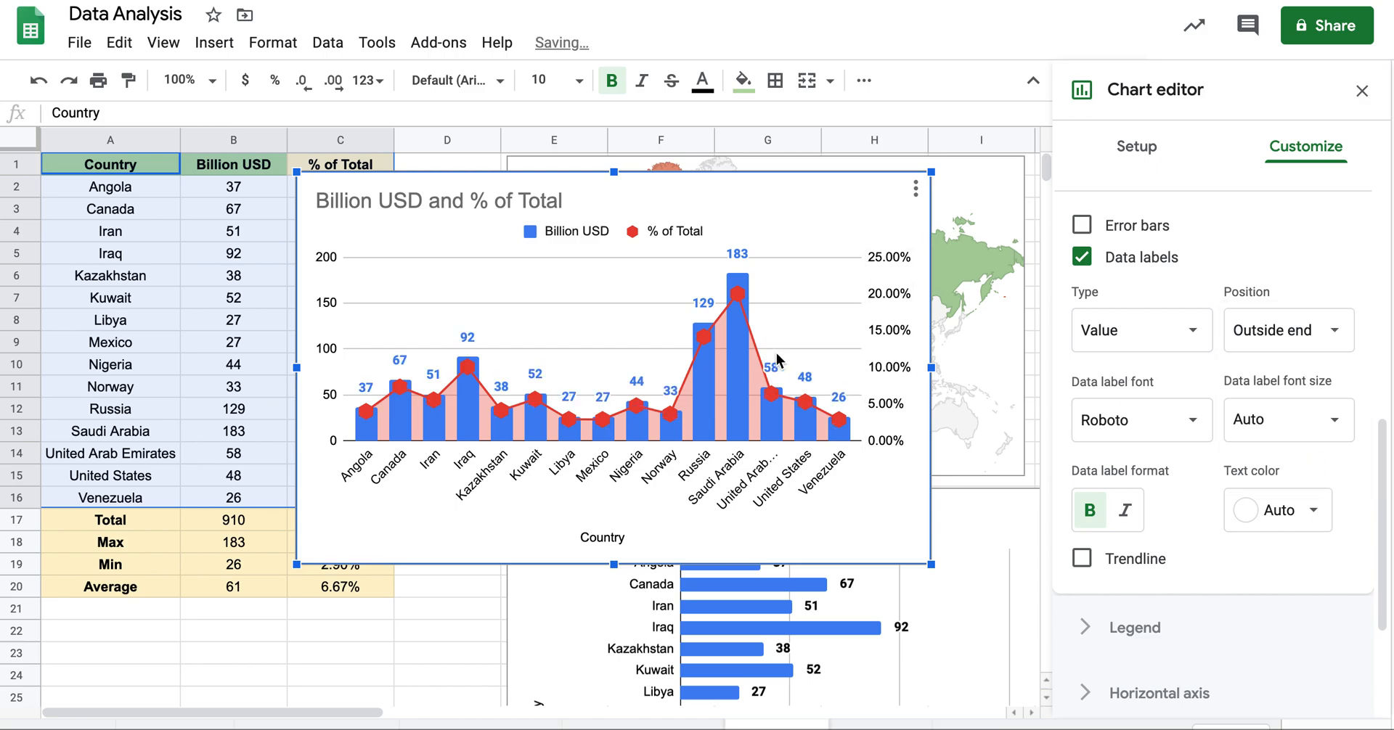
pyautogui.click(1313, 512)
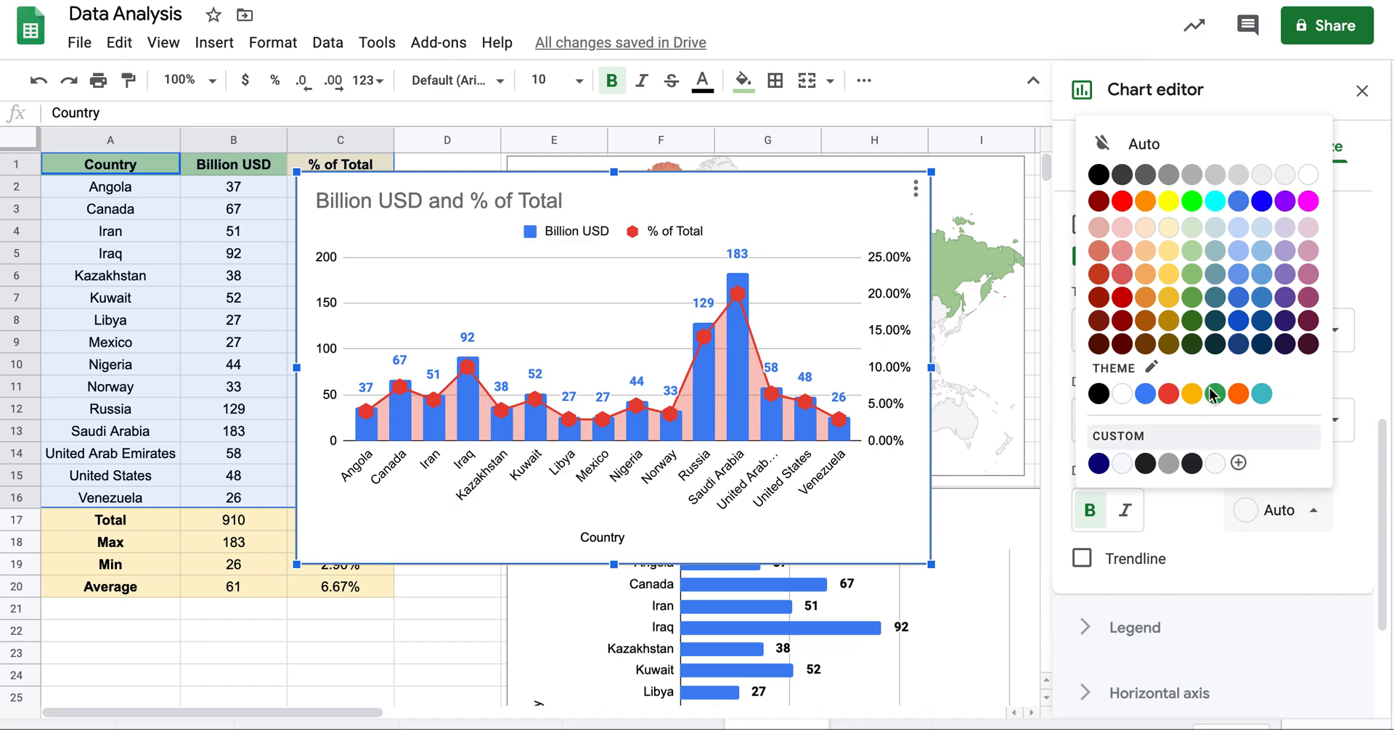
pyautogui.click(1099, 174)
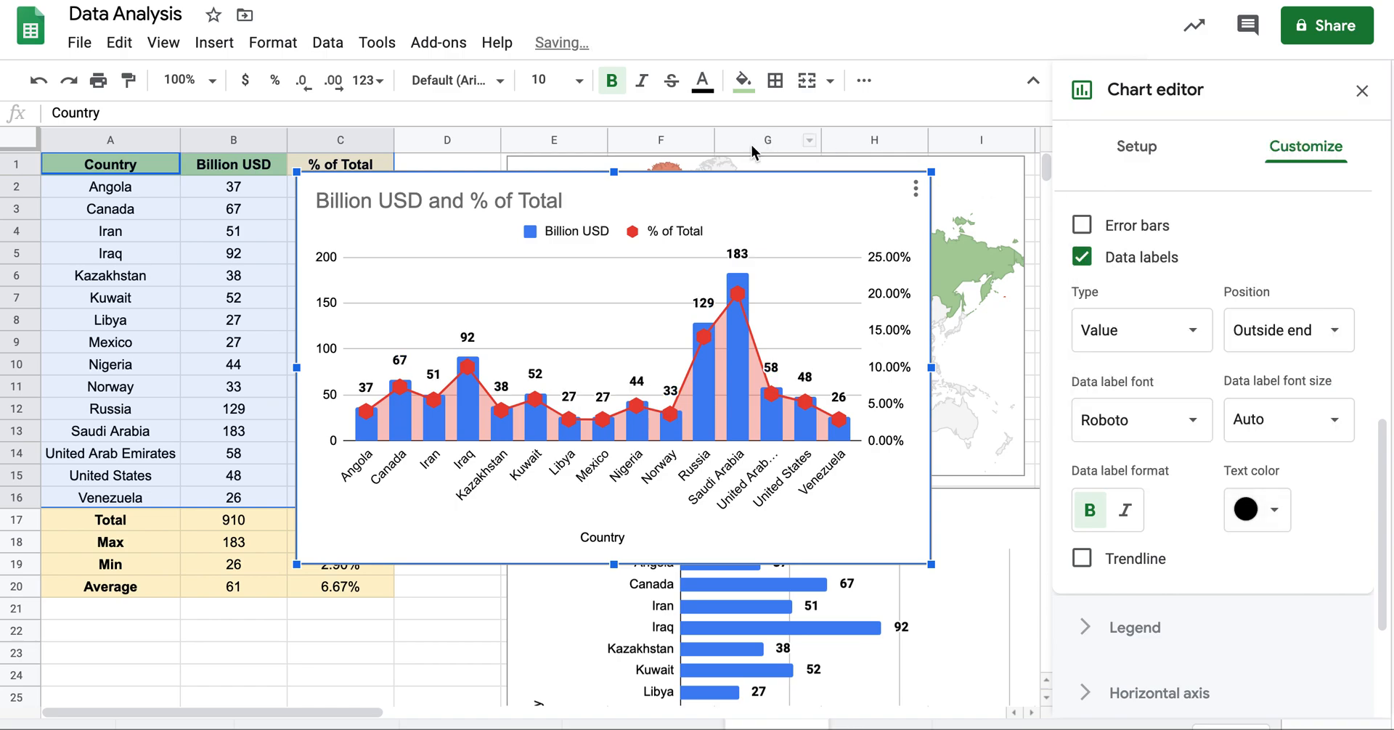
# Move the combo chart aside, clear of the data and most of the map, and insert another chart from A1:C16.
pyautogui.moveTo(522, 197); pyautogui.dragTo(786, 260)
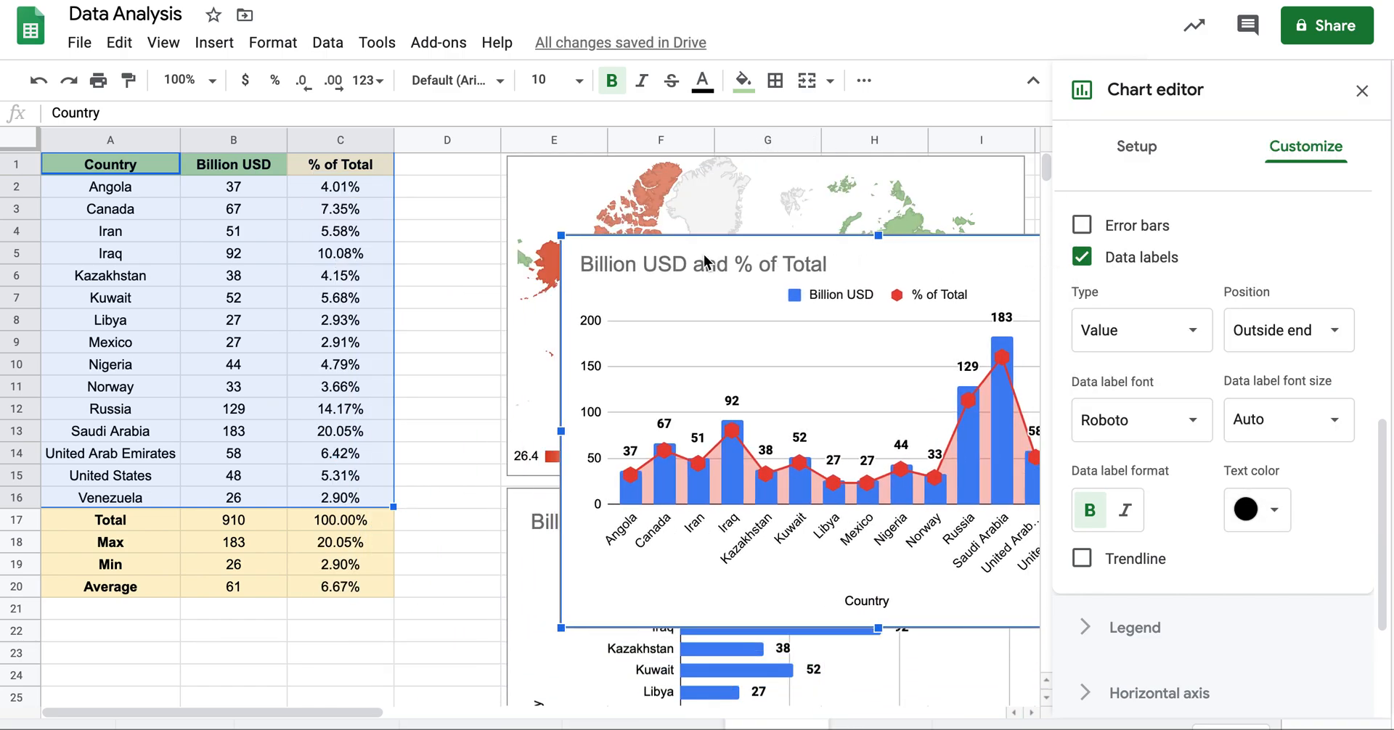
pyautogui.moveTo(607, 246); pyautogui.dragTo(927, 258)
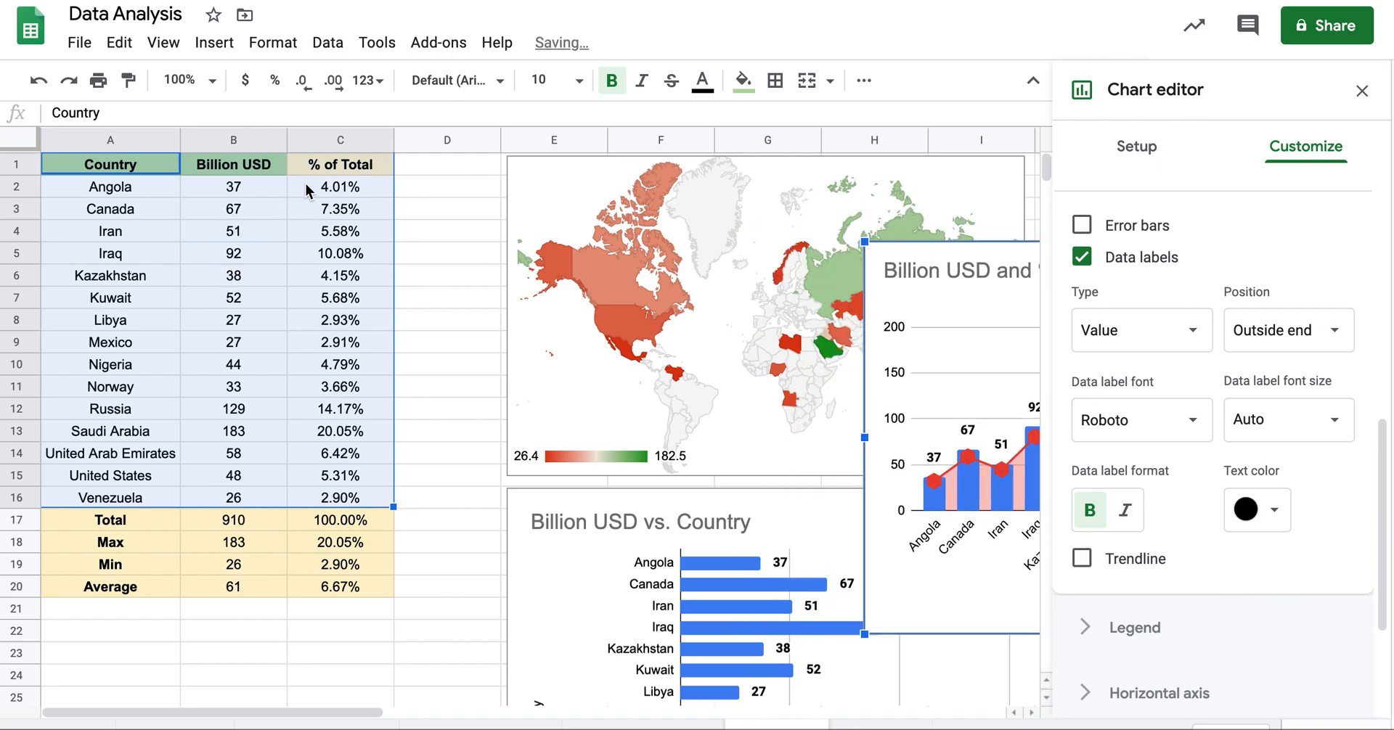
pyautogui.click(203, 44)
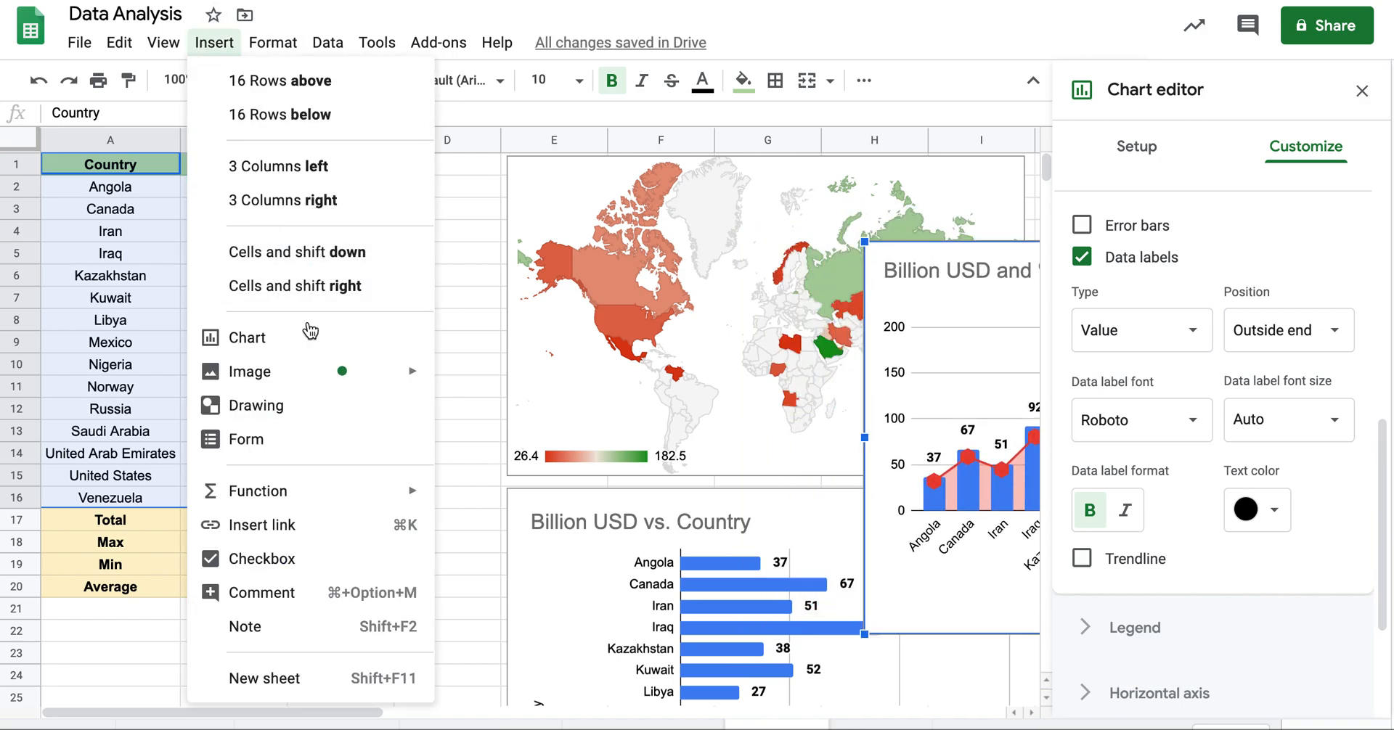
pyautogui.click(305, 337)
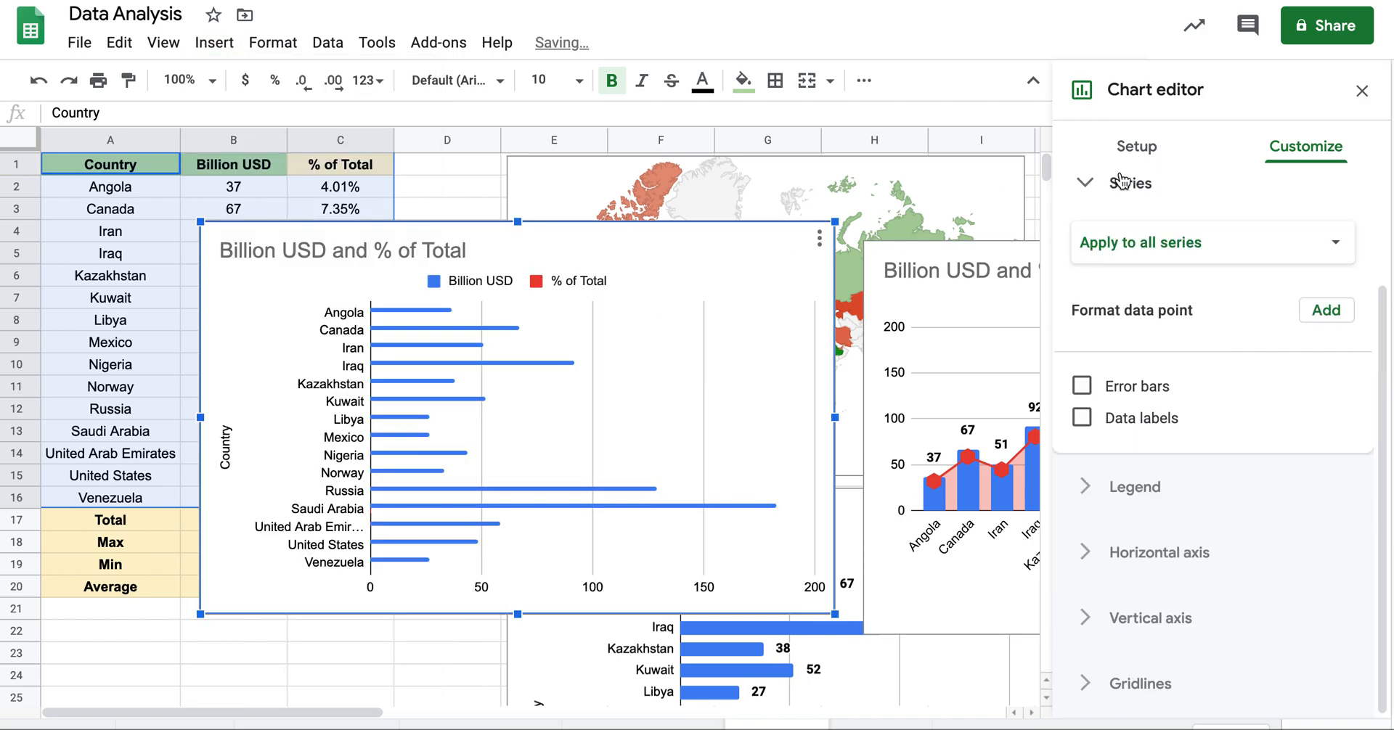
# Change the new chart's type to a combo chart.
pyautogui.click(1135, 146)
pyautogui.scroll(2, 1230, 255)
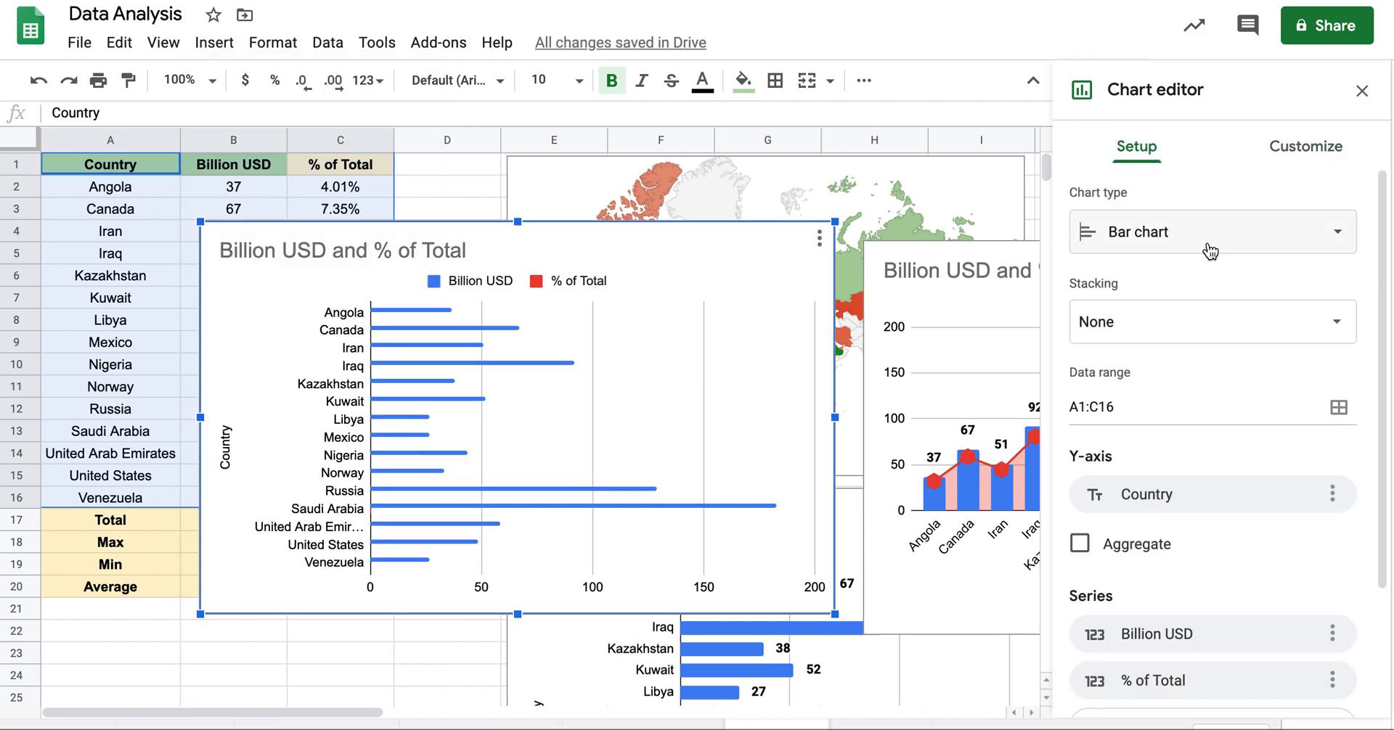
pyautogui.click(1202, 247)
pyautogui.click(1141, 462)
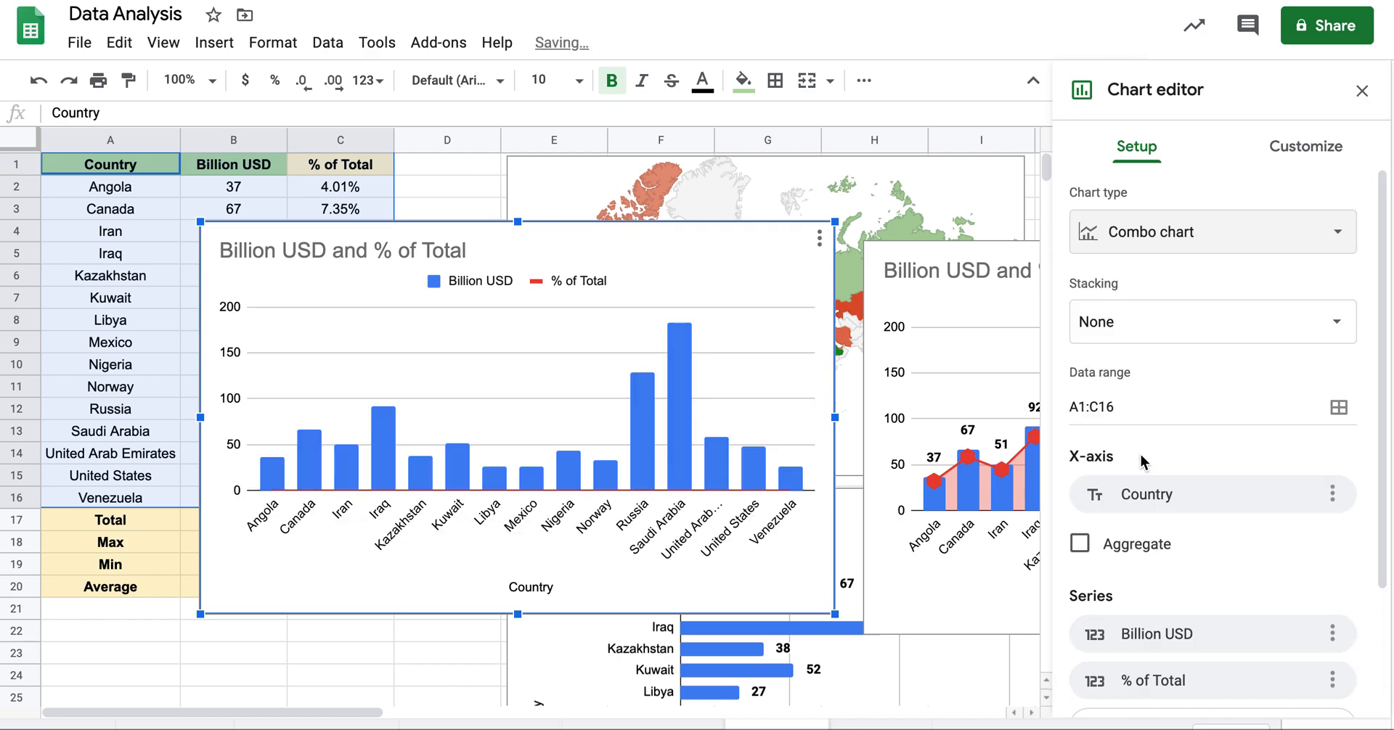
# Change the Billion USD series of the new combo chart from columns to a line.
pyautogui.click(1305, 147)
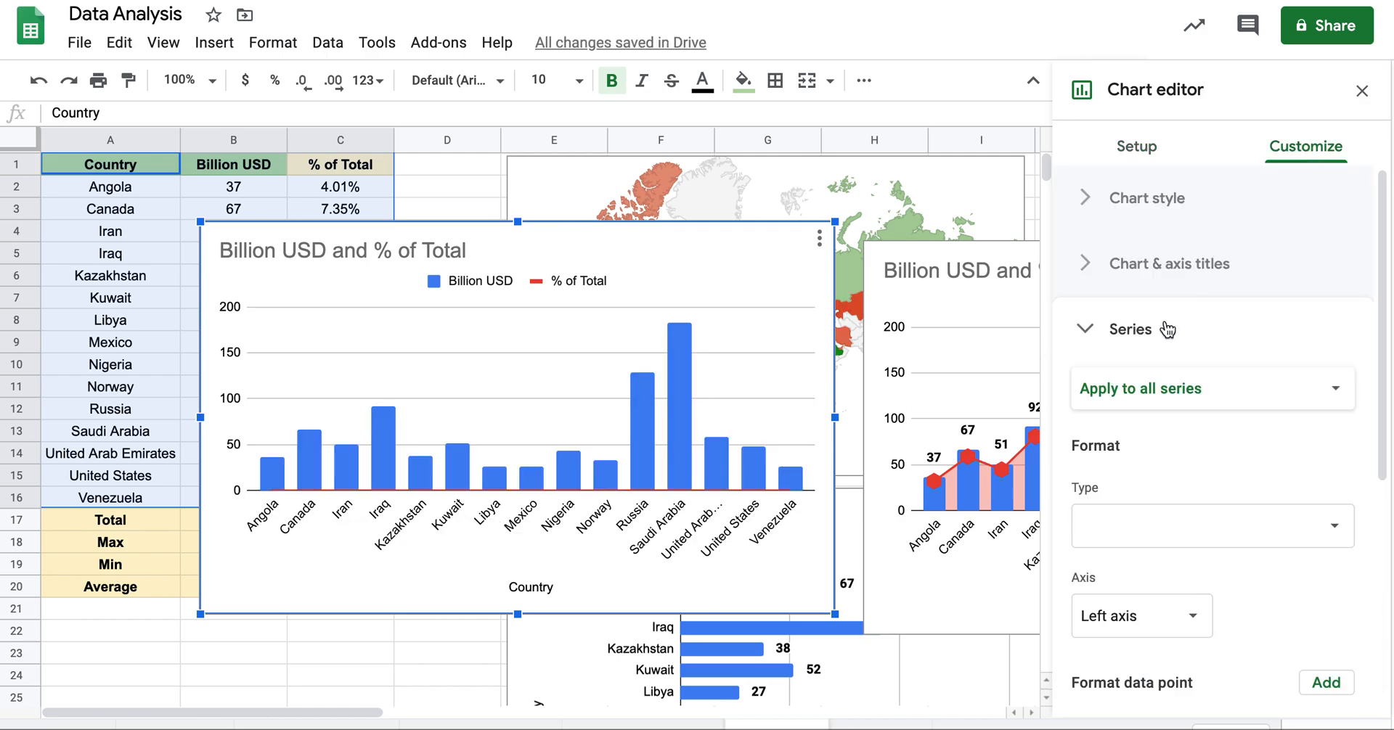
pyautogui.click(1214, 391)
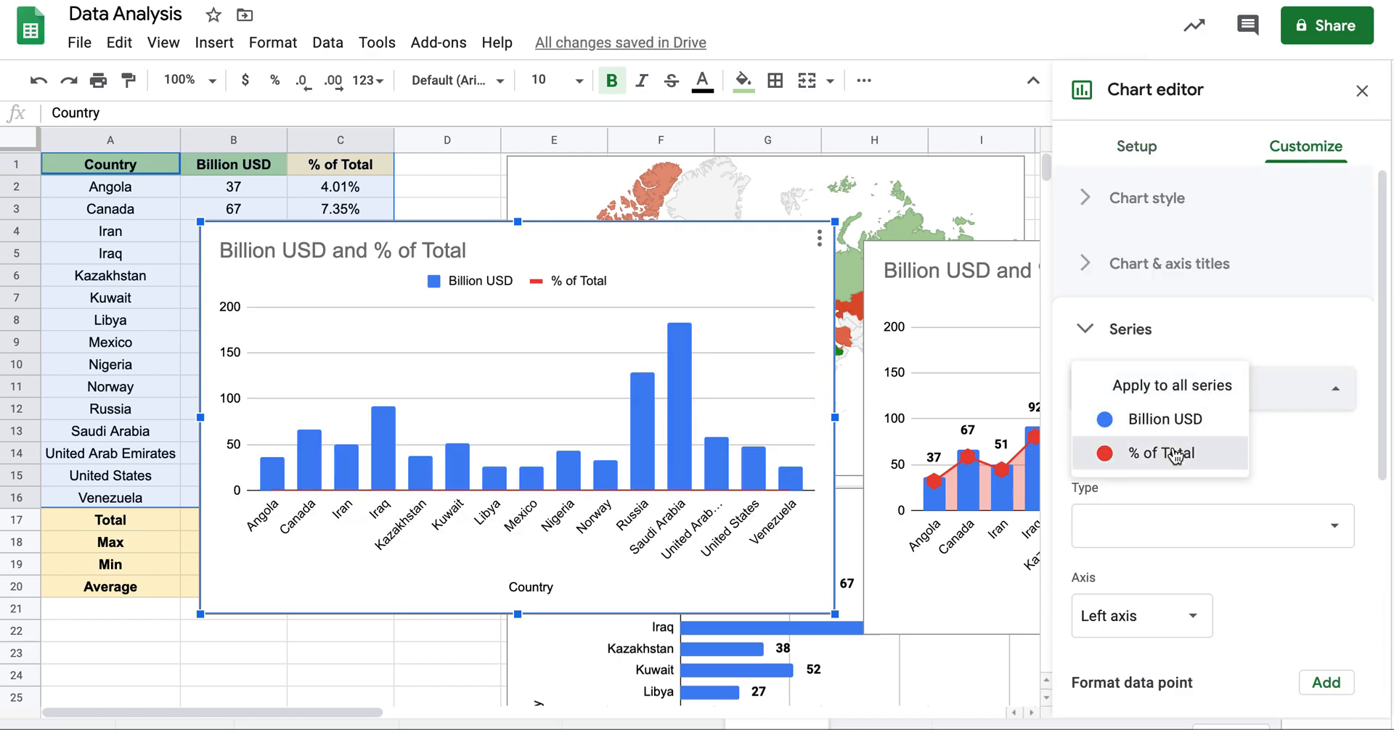
pyautogui.click(1179, 453)
pyautogui.scroll(-2, 1221, 479)
pyautogui.scroll(-1, 1222, 477)
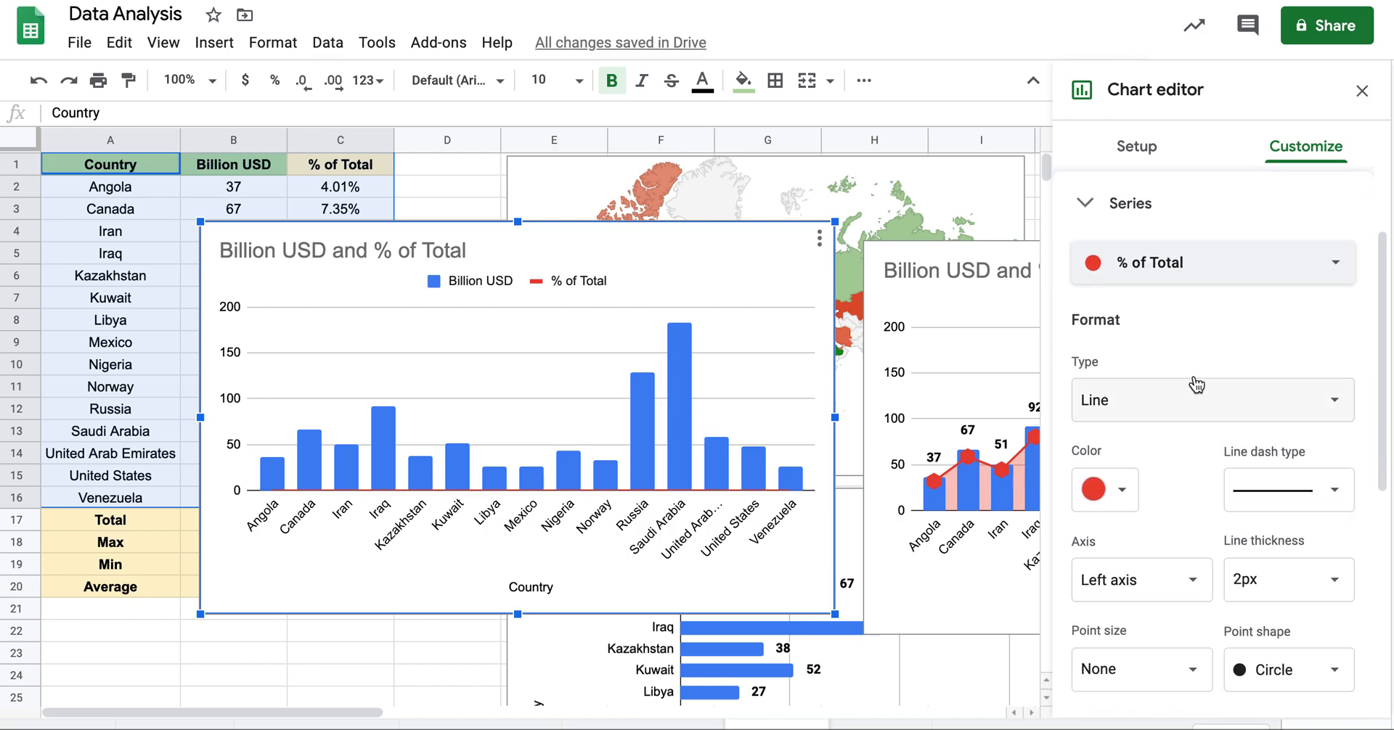
pyautogui.scroll(2, 1168, 385)
pyautogui.click(1172, 339)
pyautogui.click(1165, 290)
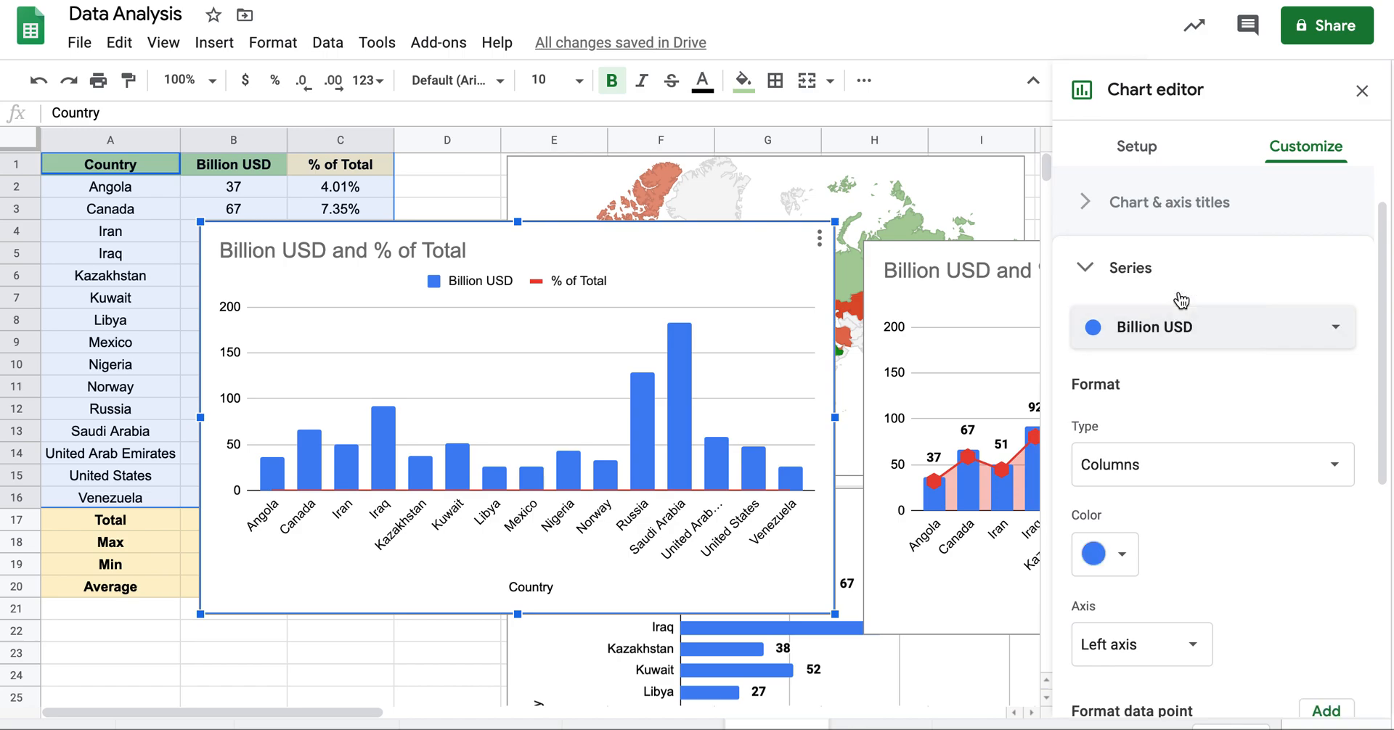
pyautogui.click(1183, 466)
pyautogui.click(1160, 492)
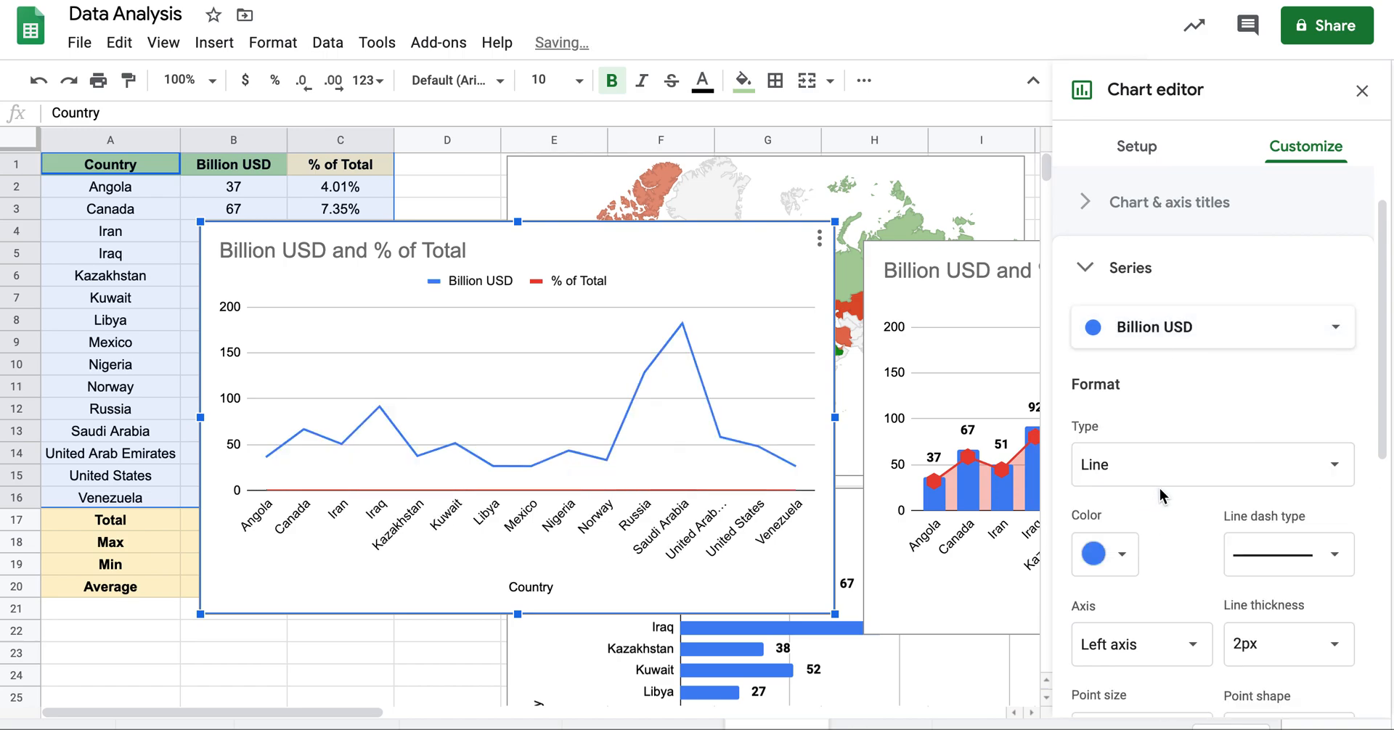
# Plot the % of Total series of the new combo chart on the right axis.
pyautogui.click(1161, 324)
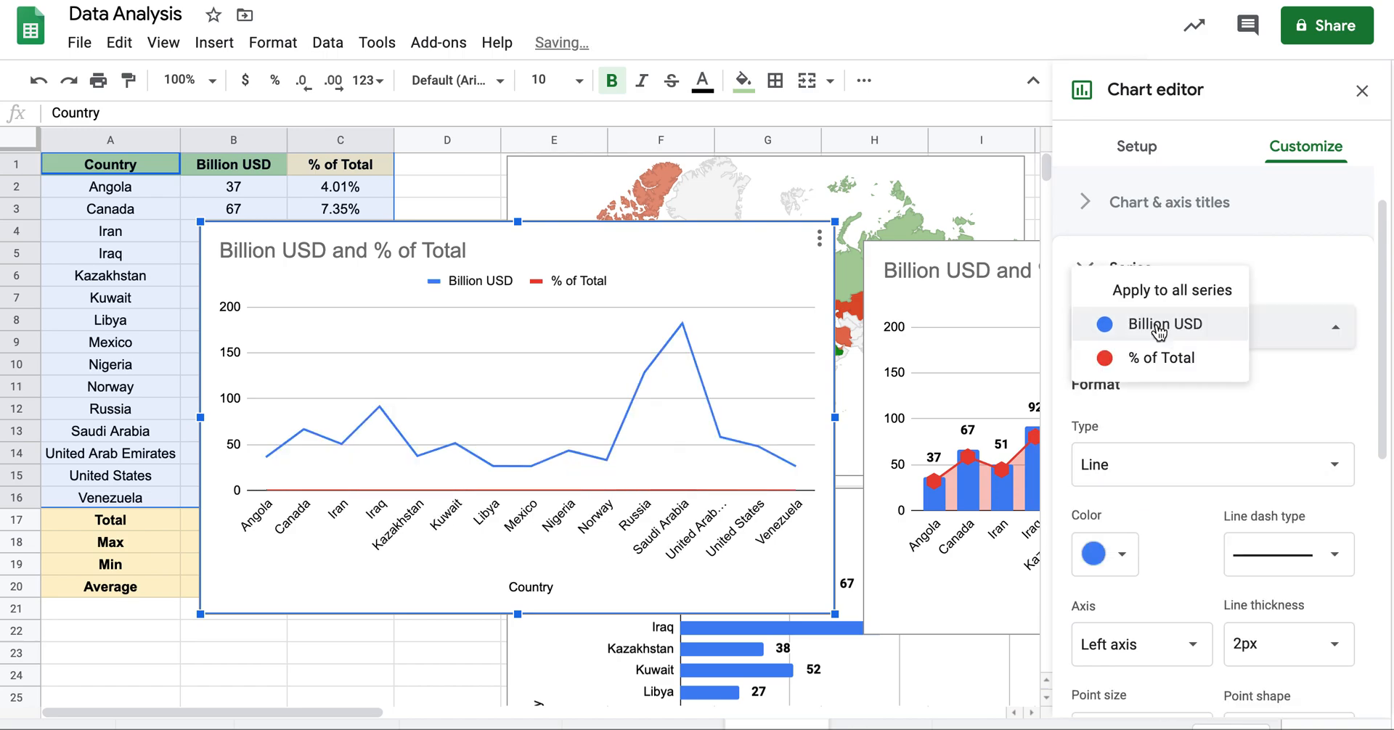
pyautogui.click(1146, 357)
pyautogui.scroll(-2, 1189, 492)
pyautogui.click(1118, 541)
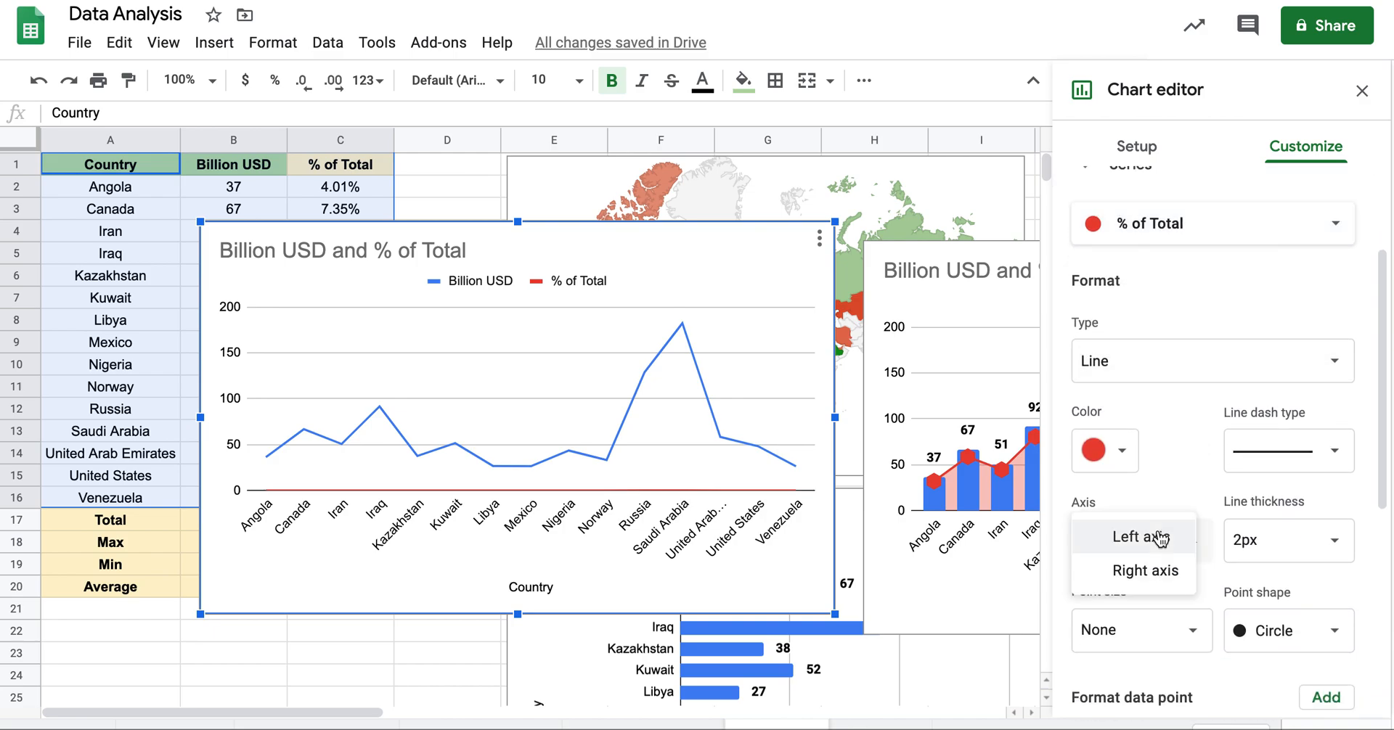
pyautogui.click(1115, 572)
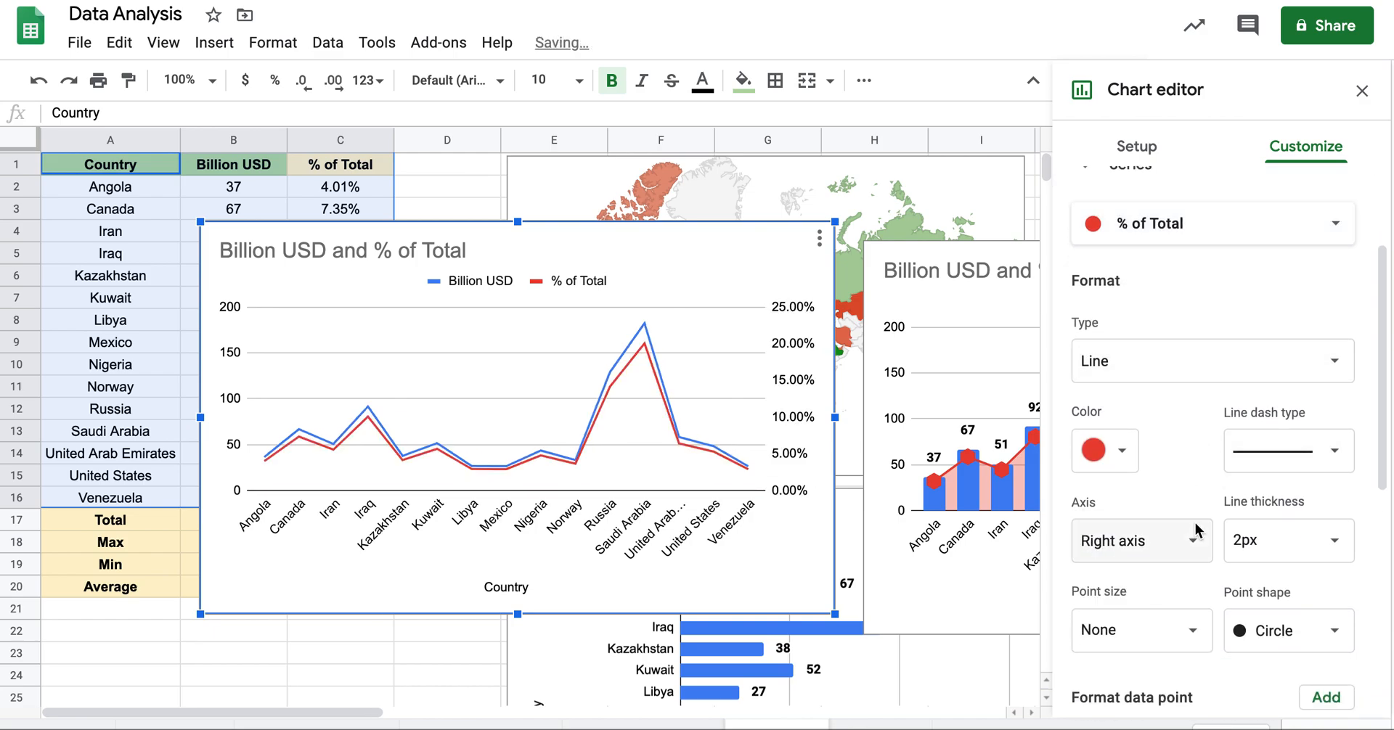
# Give the % of Total line hexagon-shaped points.
pyautogui.scroll(-3, 1194, 534)
pyautogui.click(1304, 498)
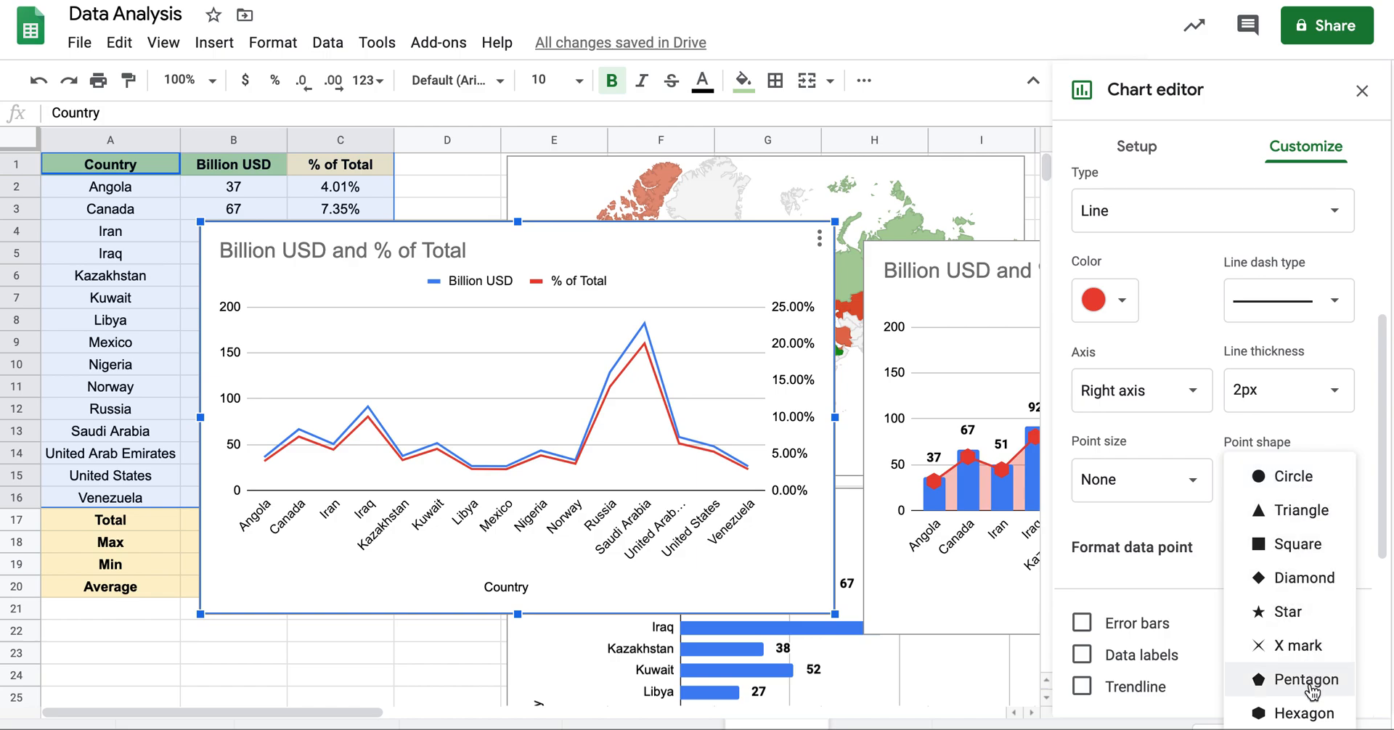
pyautogui.click(1304, 713)
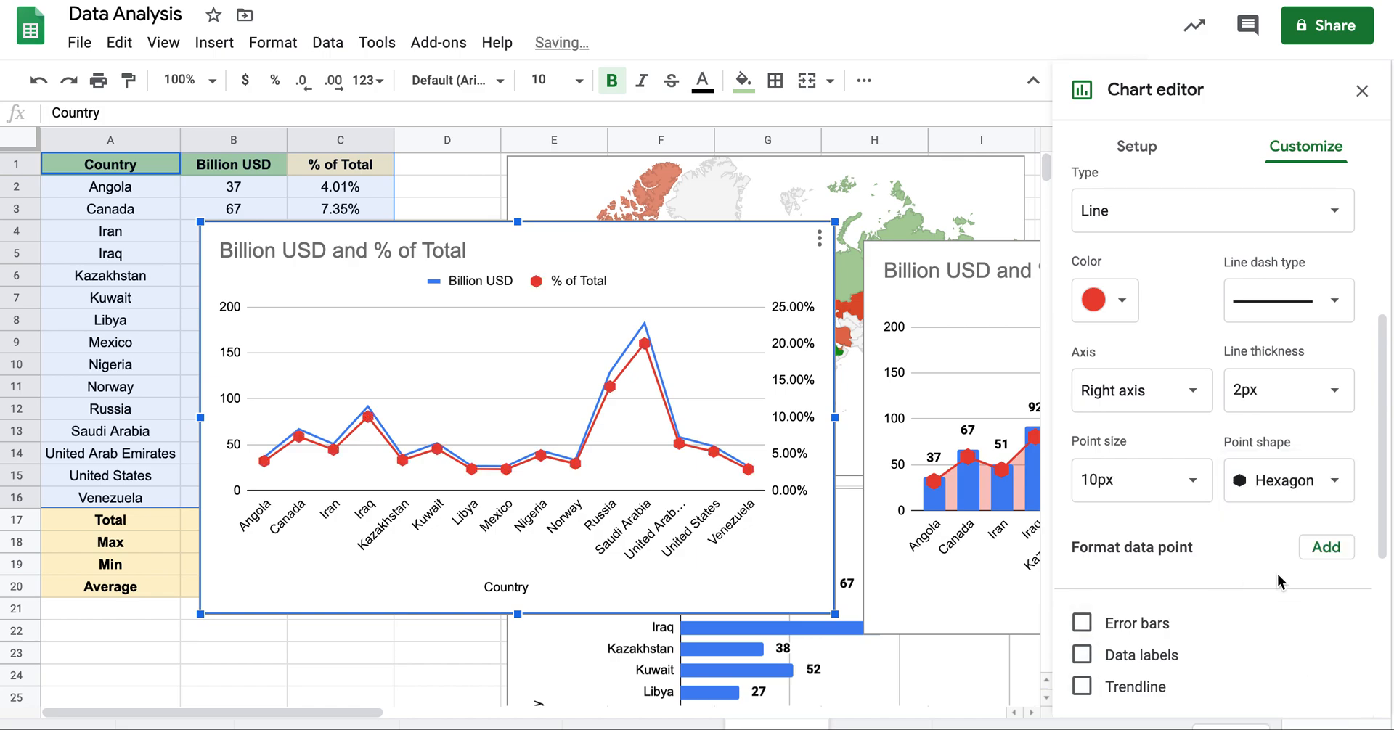
# Give the Billion USD line hexagon-shaped points as well.
pyautogui.scroll(4, 1190, 335)
pyautogui.click(1111, 337)
pyautogui.click(1154, 290)
pyautogui.scroll(-3, 1191, 407)
pyautogui.click(1238, 597)
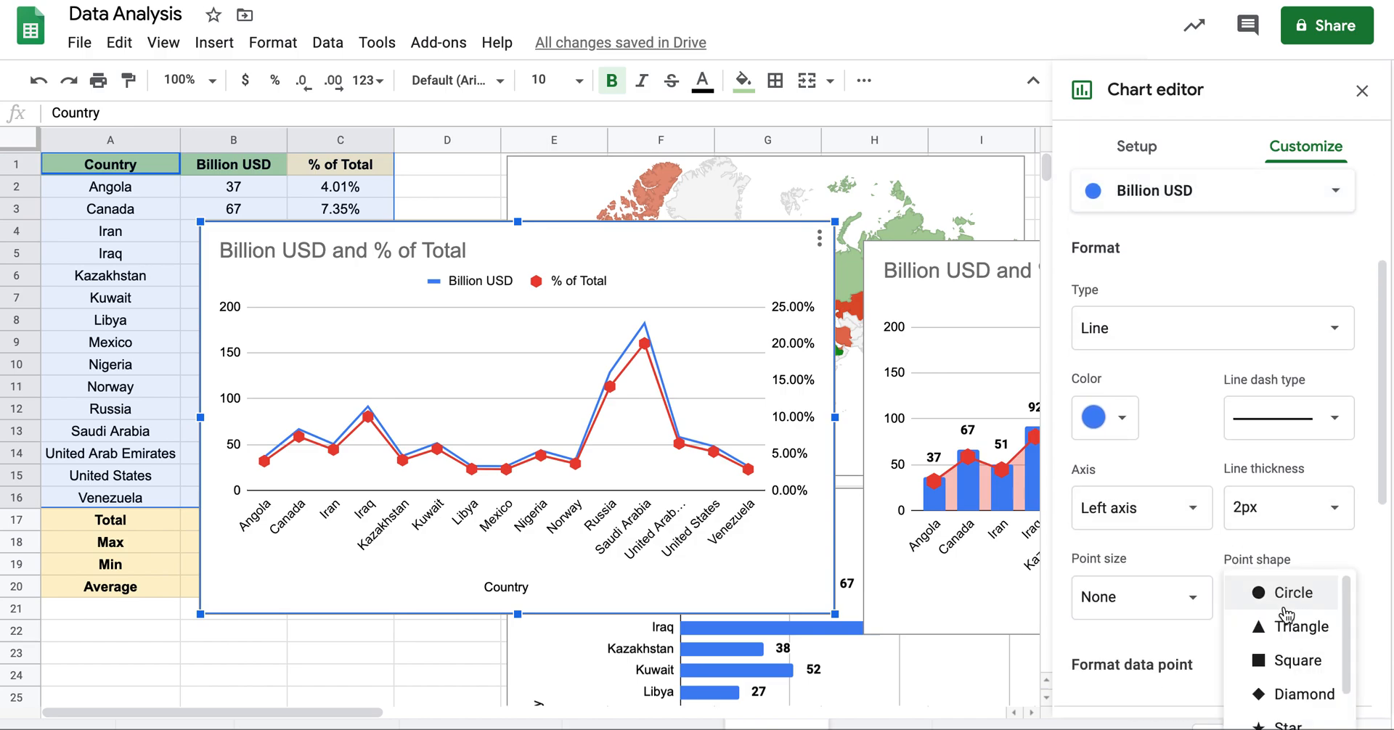
pyautogui.scroll(-2, 1292, 722)
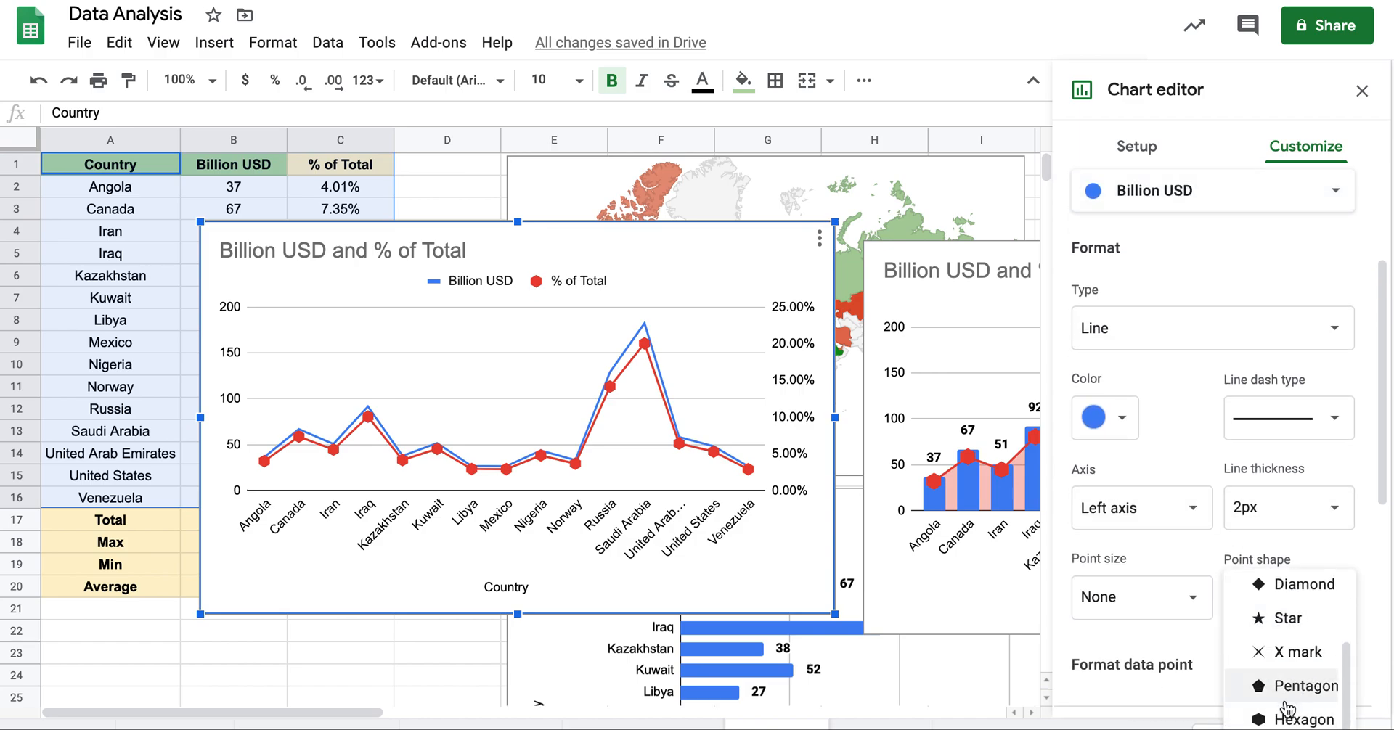
pyautogui.click(1287, 723)
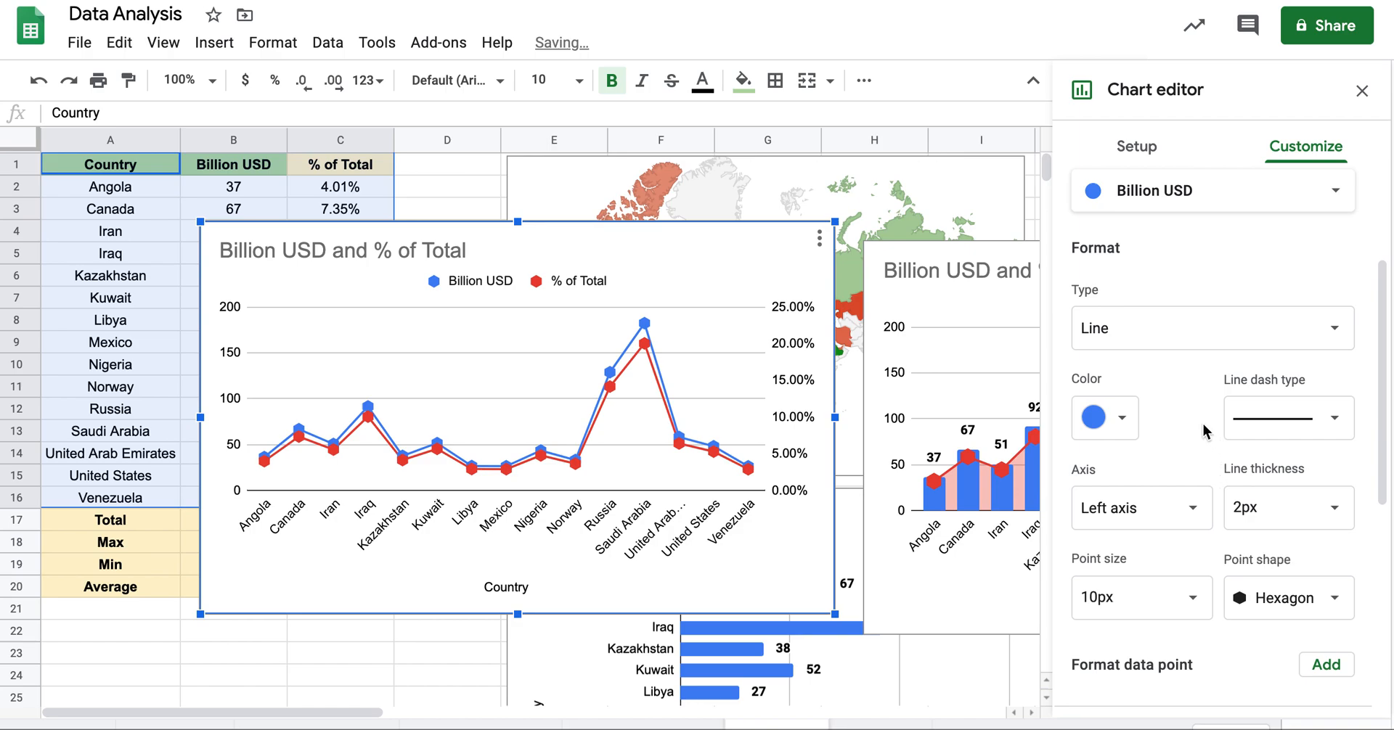
# Change the % of Total series of the new combo chart from line to area.
pyautogui.scroll(1, 1184, 332)
pyautogui.click(1183, 303)
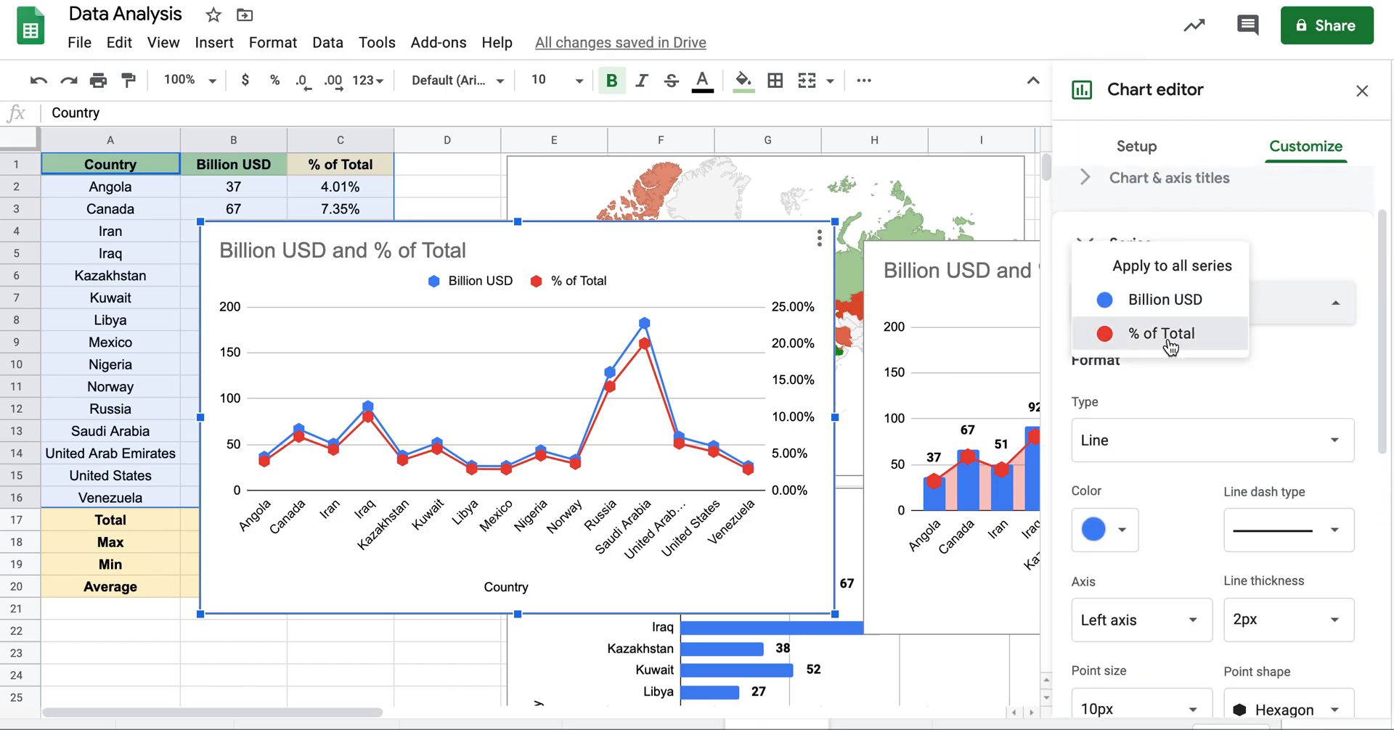
pyautogui.click(1085, 332)
pyautogui.click(1168, 422)
pyautogui.click(1152, 370)
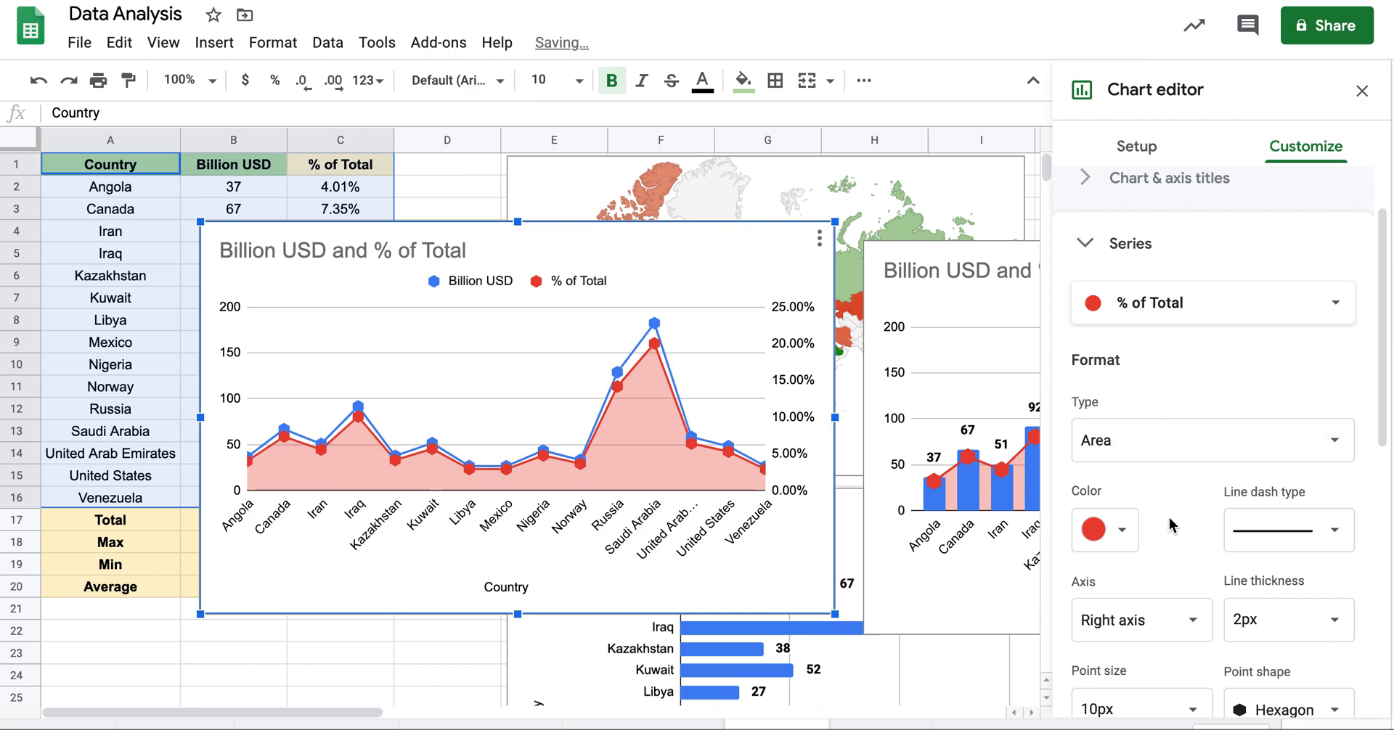
# Add data labels to the Billion USD line of the new combo chart.
pyautogui.click(1172, 318)
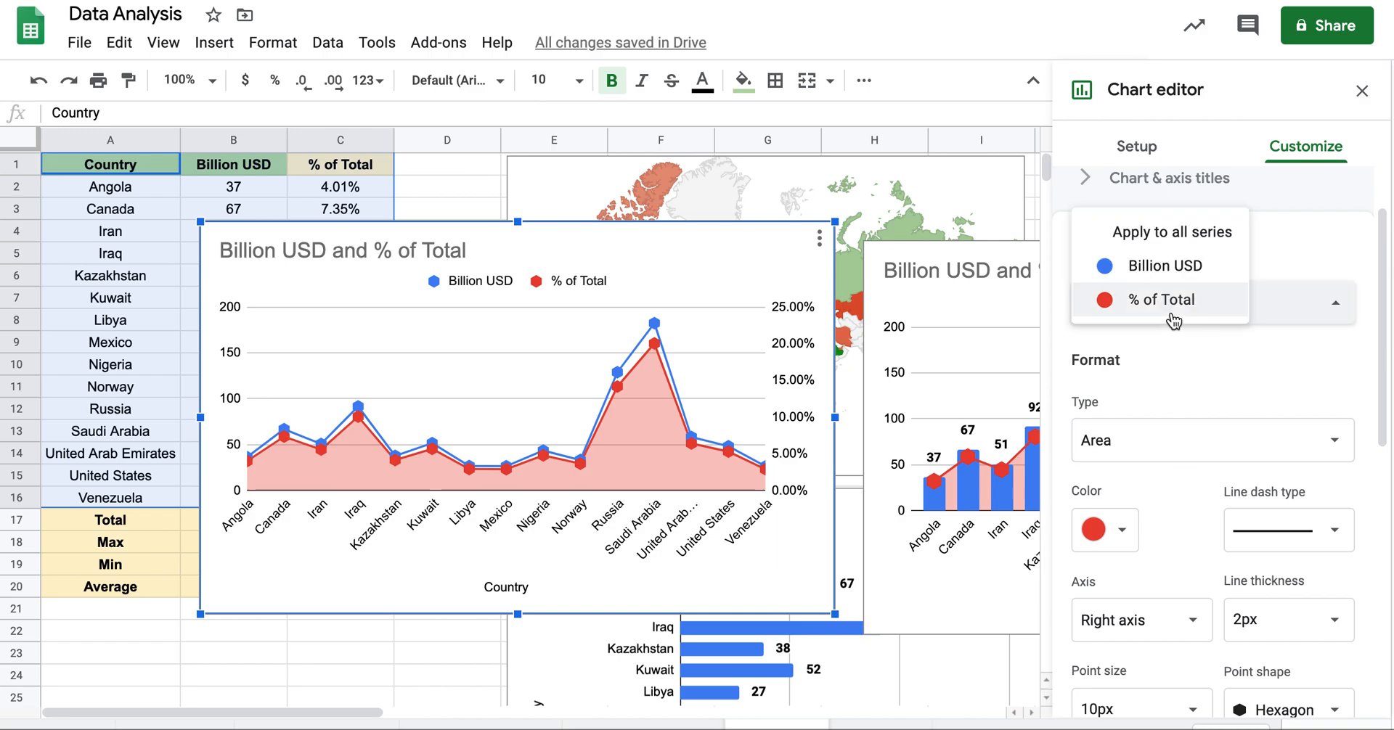
pyautogui.click(1168, 277)
pyautogui.scroll(-2, 1165, 456)
pyautogui.scroll(-3, 1169, 650)
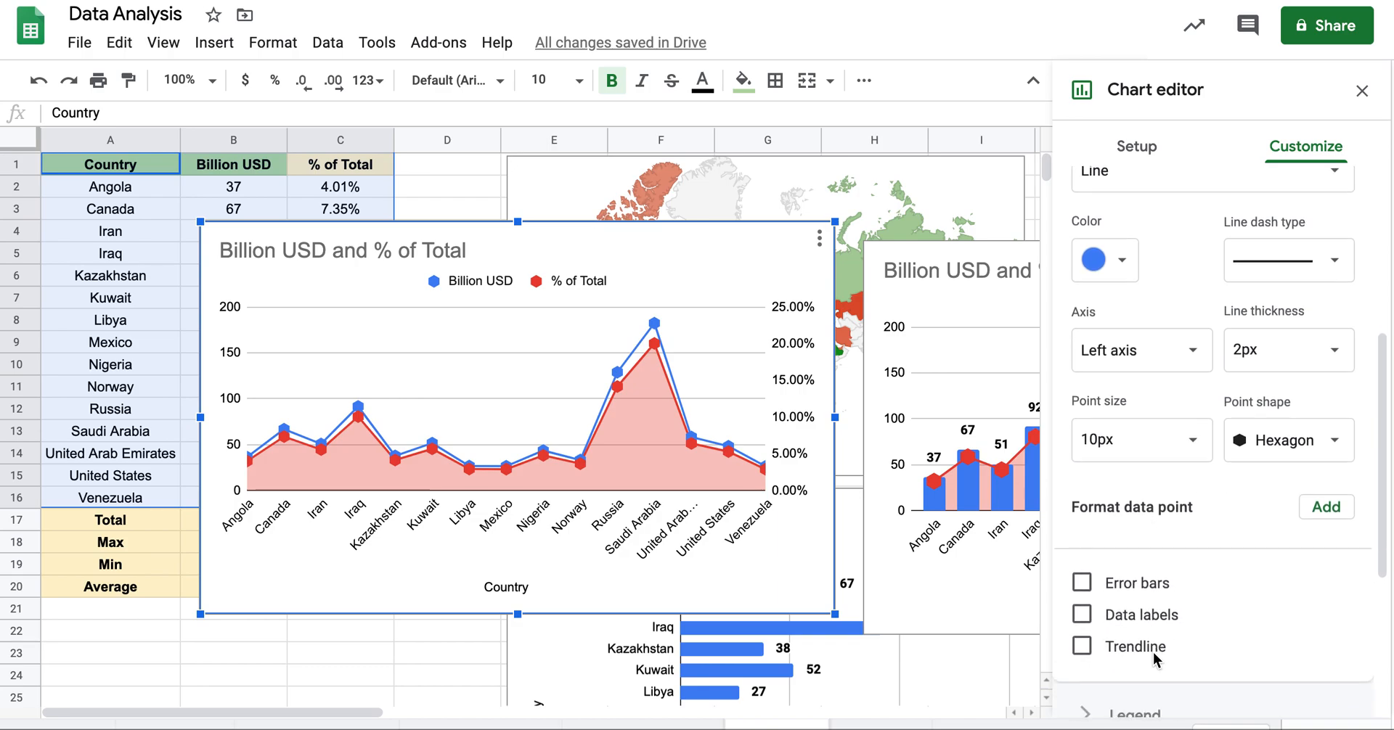
pyautogui.click(1082, 567)
# Position the Billion USD data labels above the line's points.
pyautogui.scroll(2, 1216, 452)
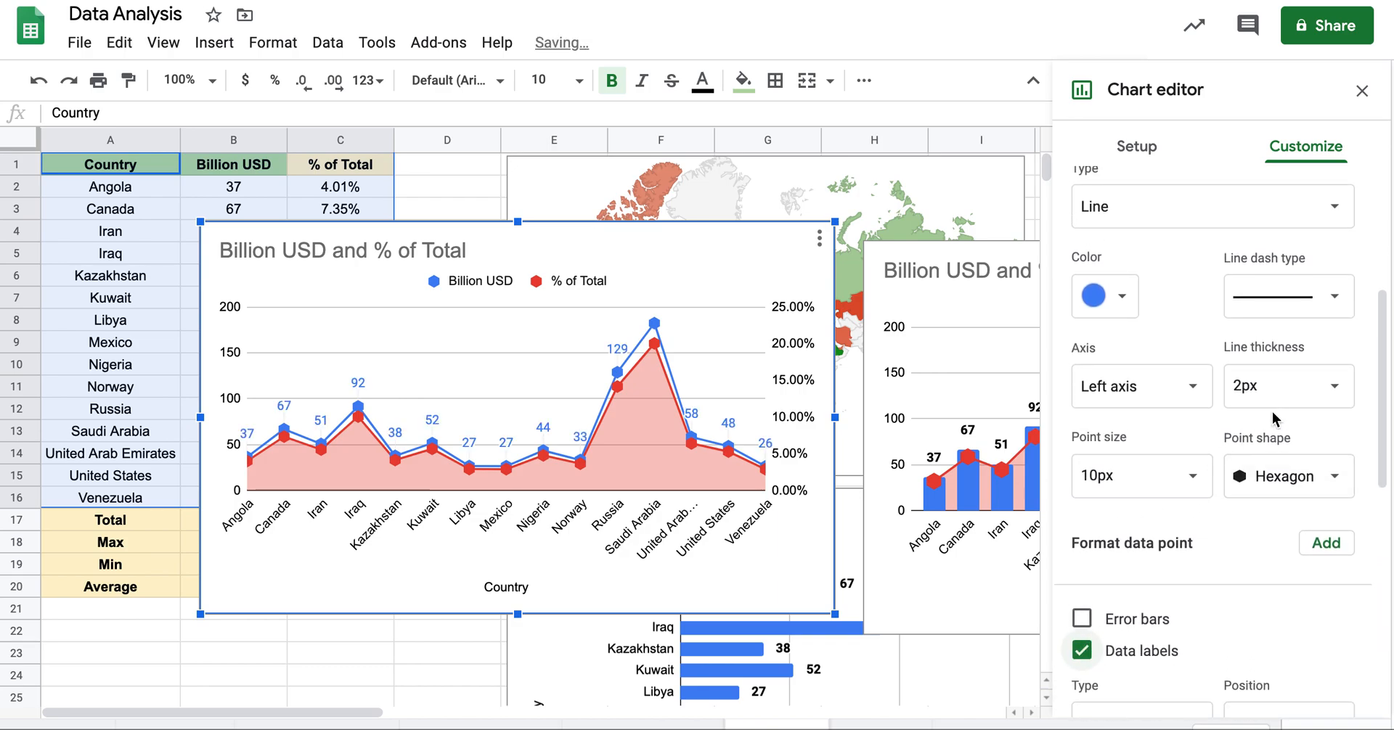
pyautogui.scroll(3, 1323, 423)
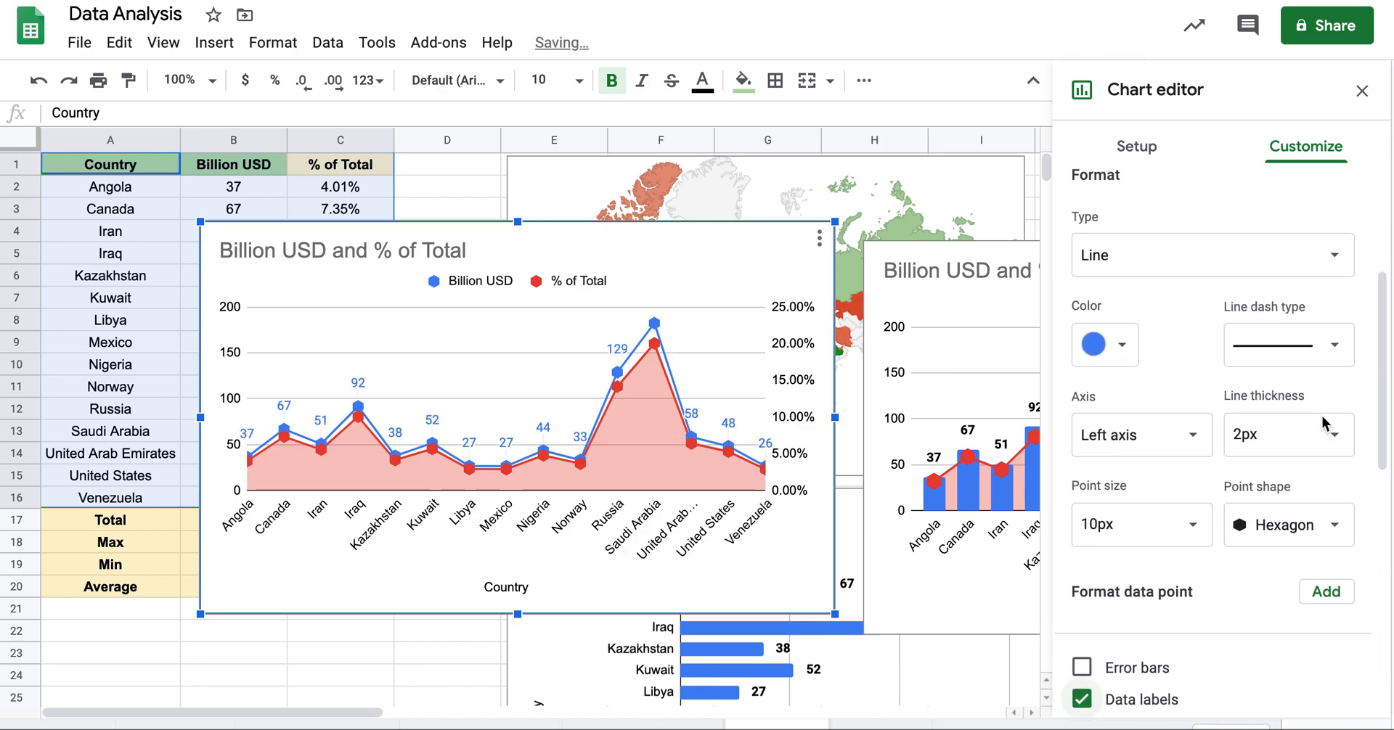
pyautogui.scroll(-2, 1322, 424)
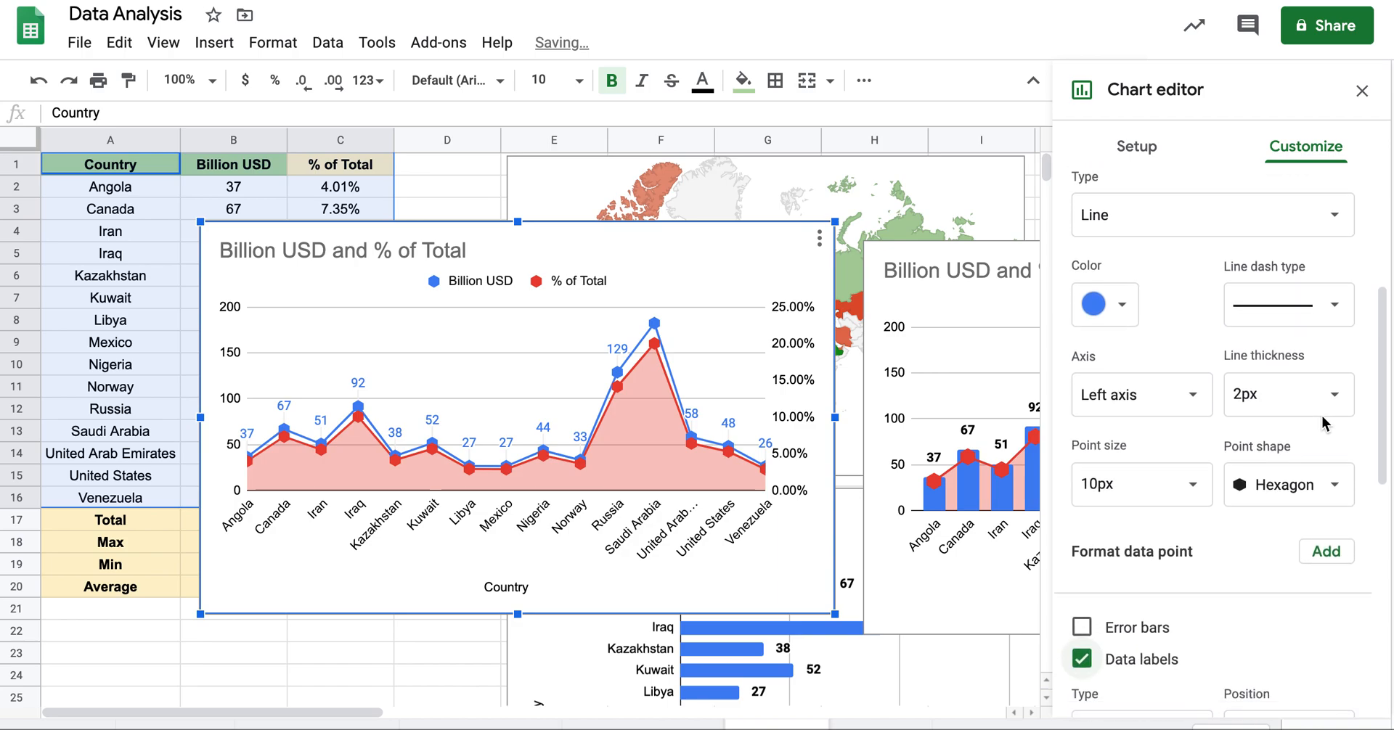
pyautogui.scroll(5, 1322, 423)
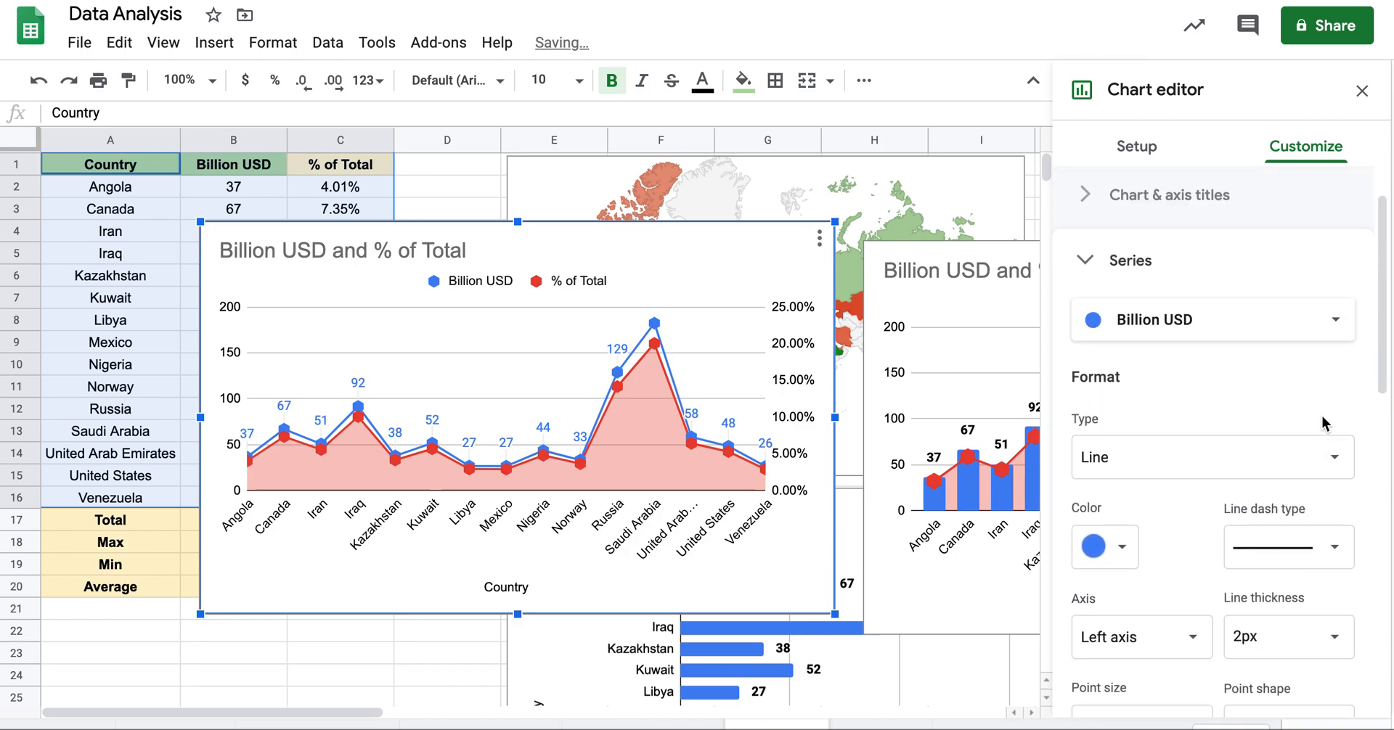
pyautogui.scroll(-10, 1322, 423)
pyautogui.click(1321, 422)
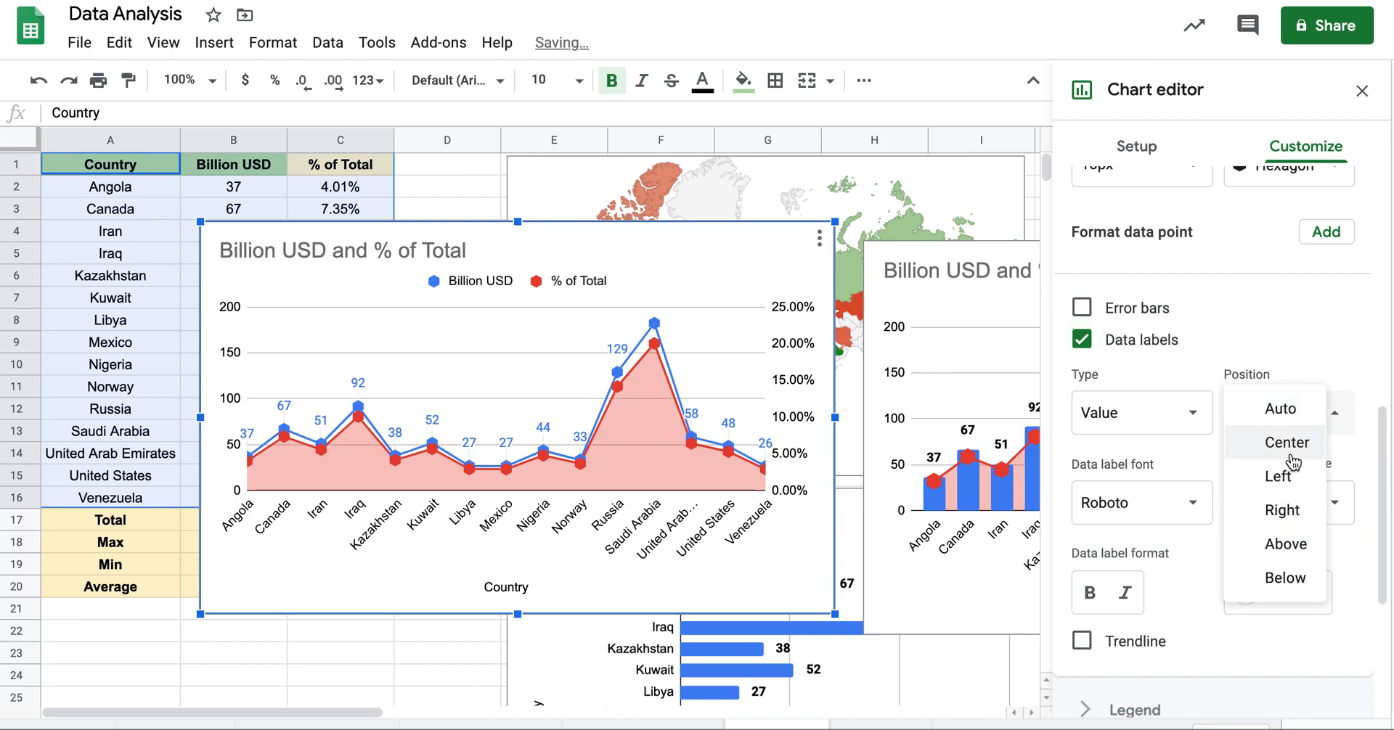
pyautogui.click(1286, 543)
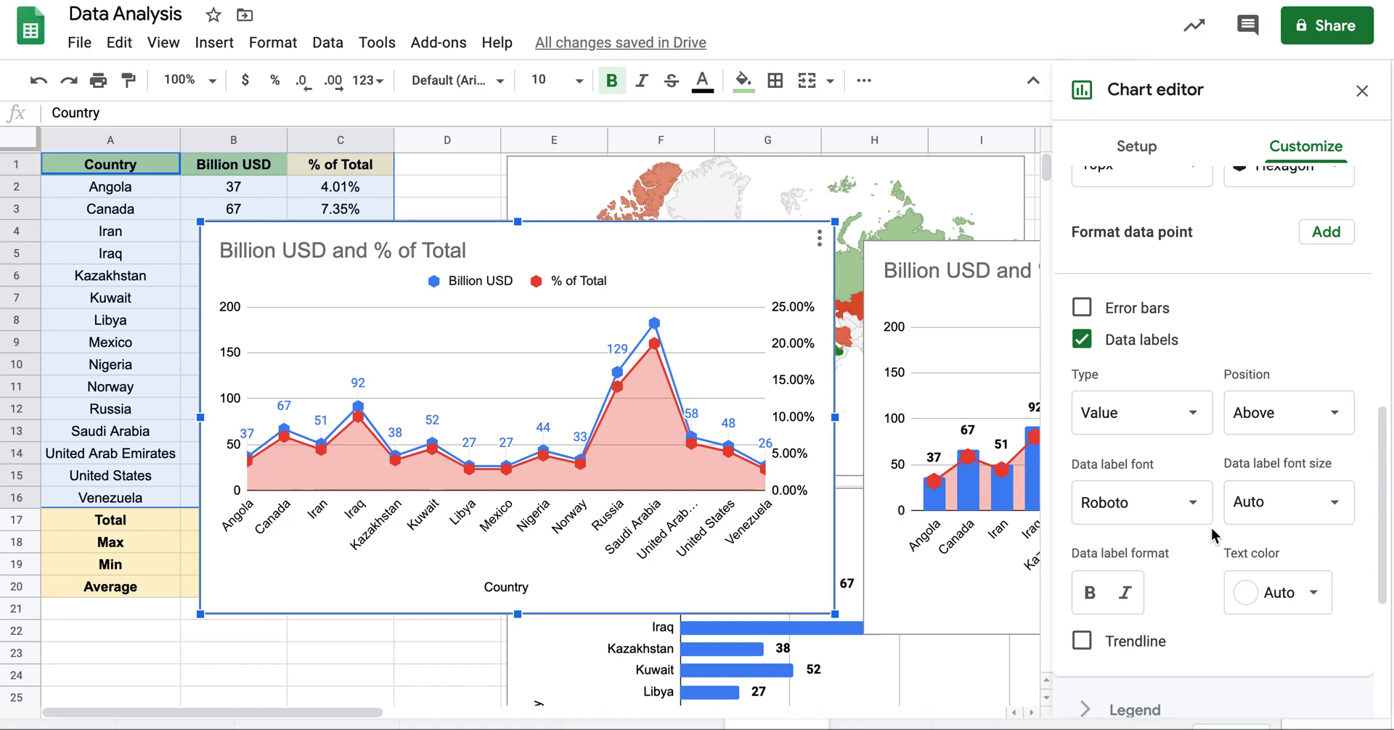
# Look through the new combo chart's title options and the data label settings of its Billion USD series.
pyautogui.scroll(10, 1211, 535)
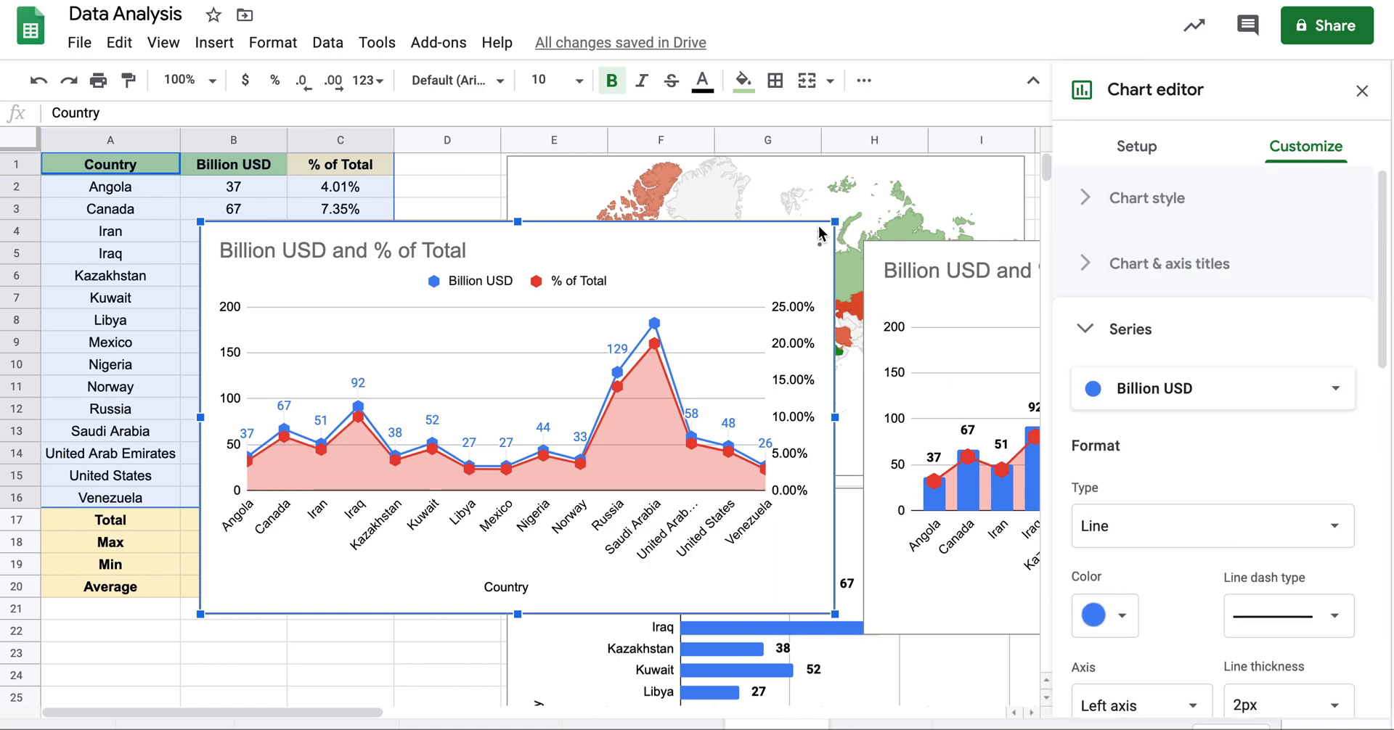
pyautogui.click(702, 250)
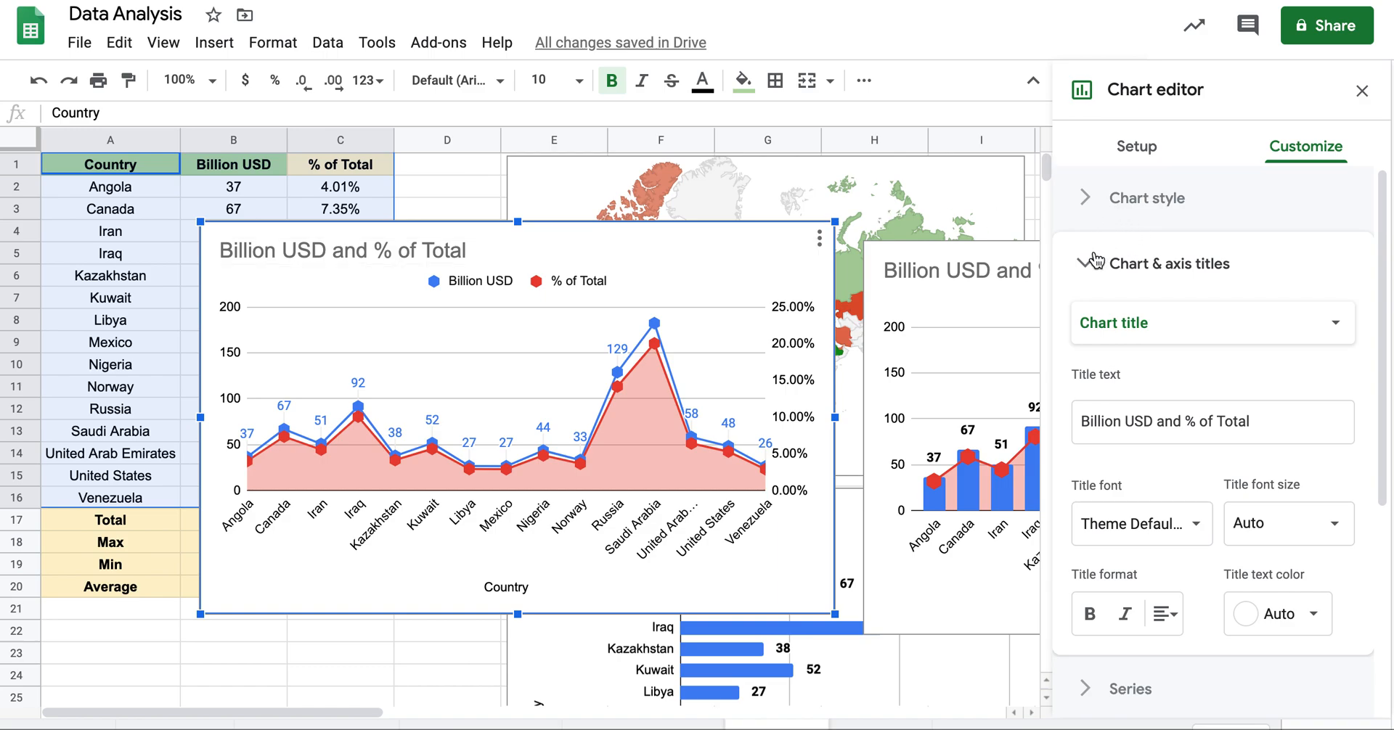
pyautogui.click(1115, 330)
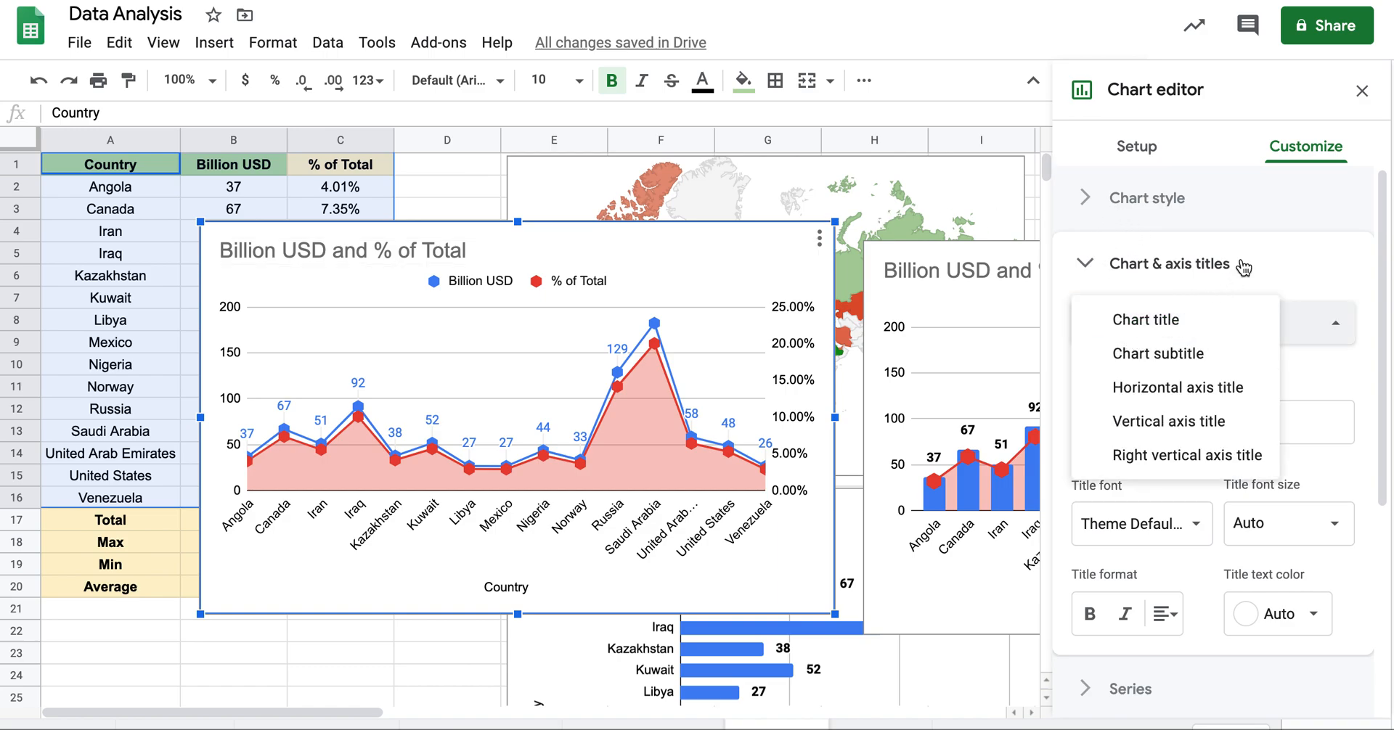
pyautogui.click(1145, 263)
pyautogui.click(1107, 327)
pyautogui.scroll(-6, 1163, 444)
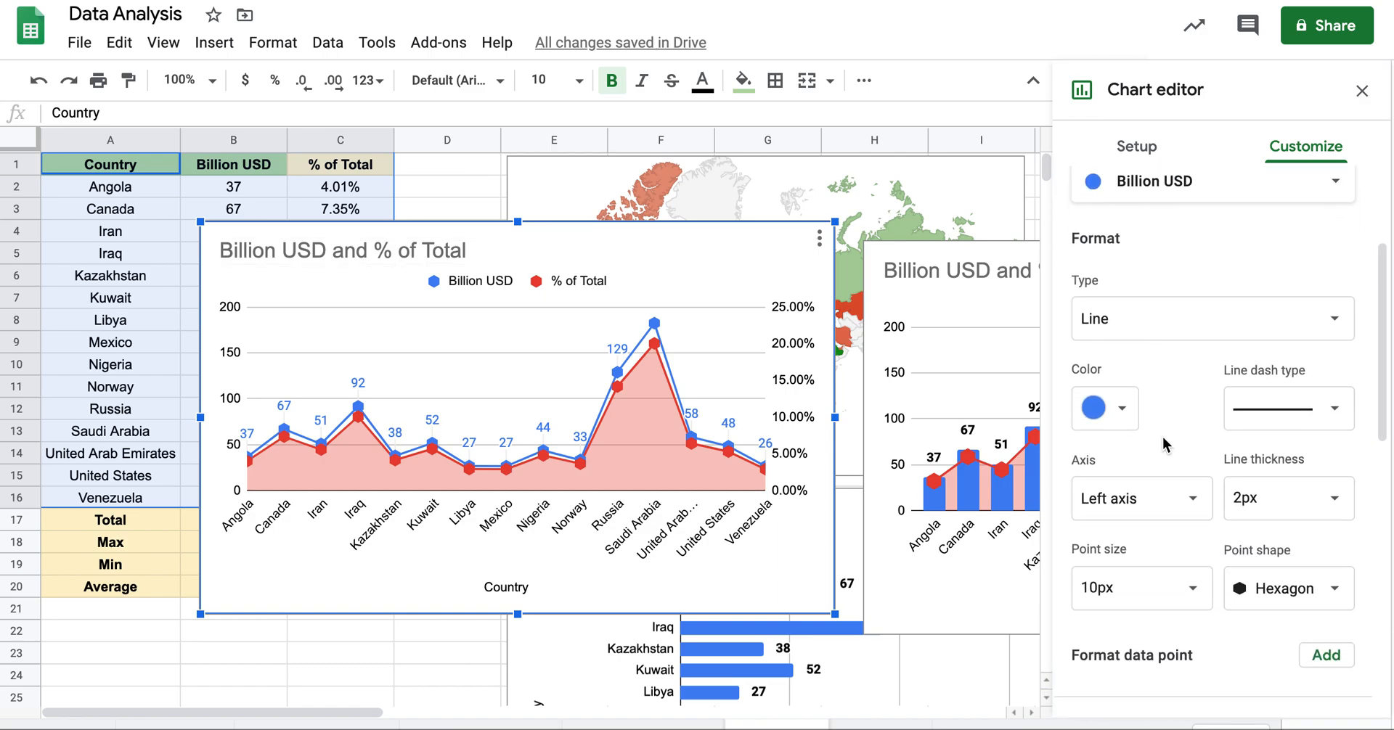
pyautogui.scroll(-3, 1163, 444)
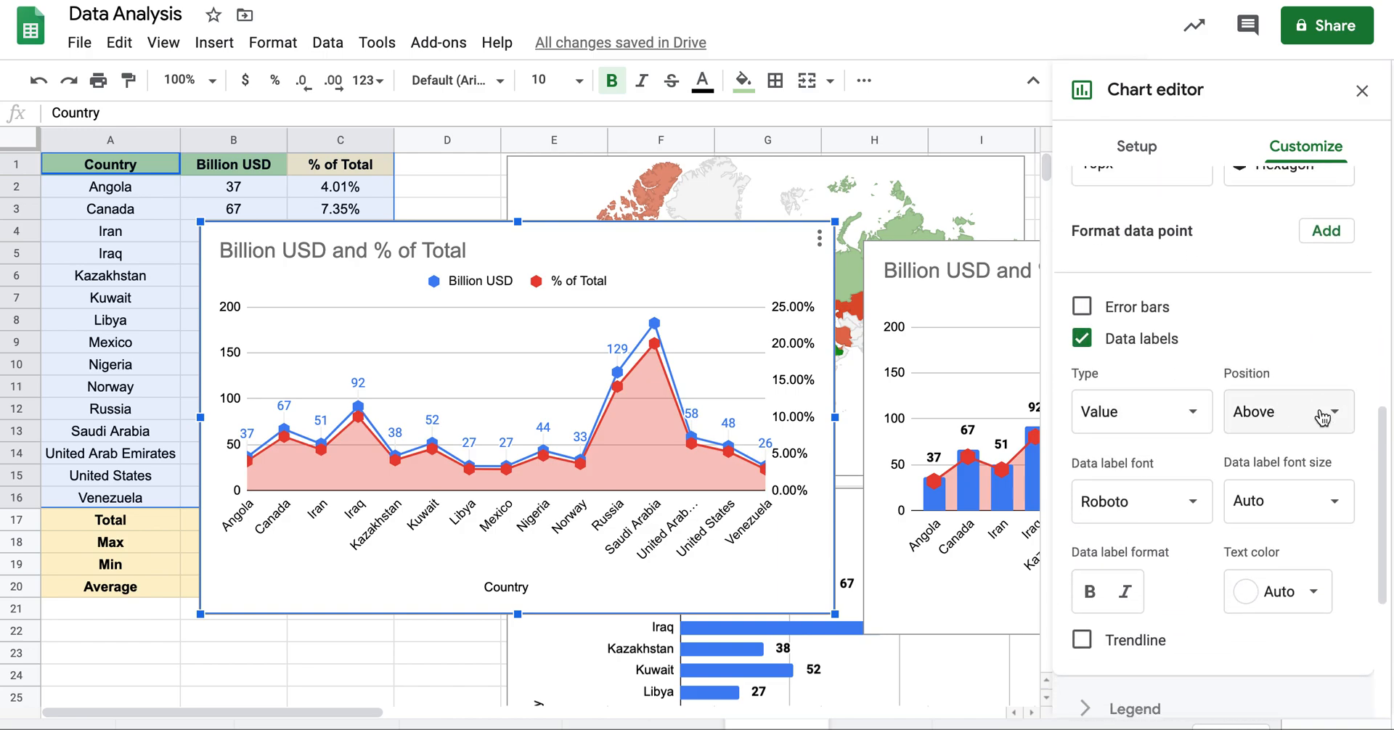
pyautogui.scroll(-2, 1145, 357)
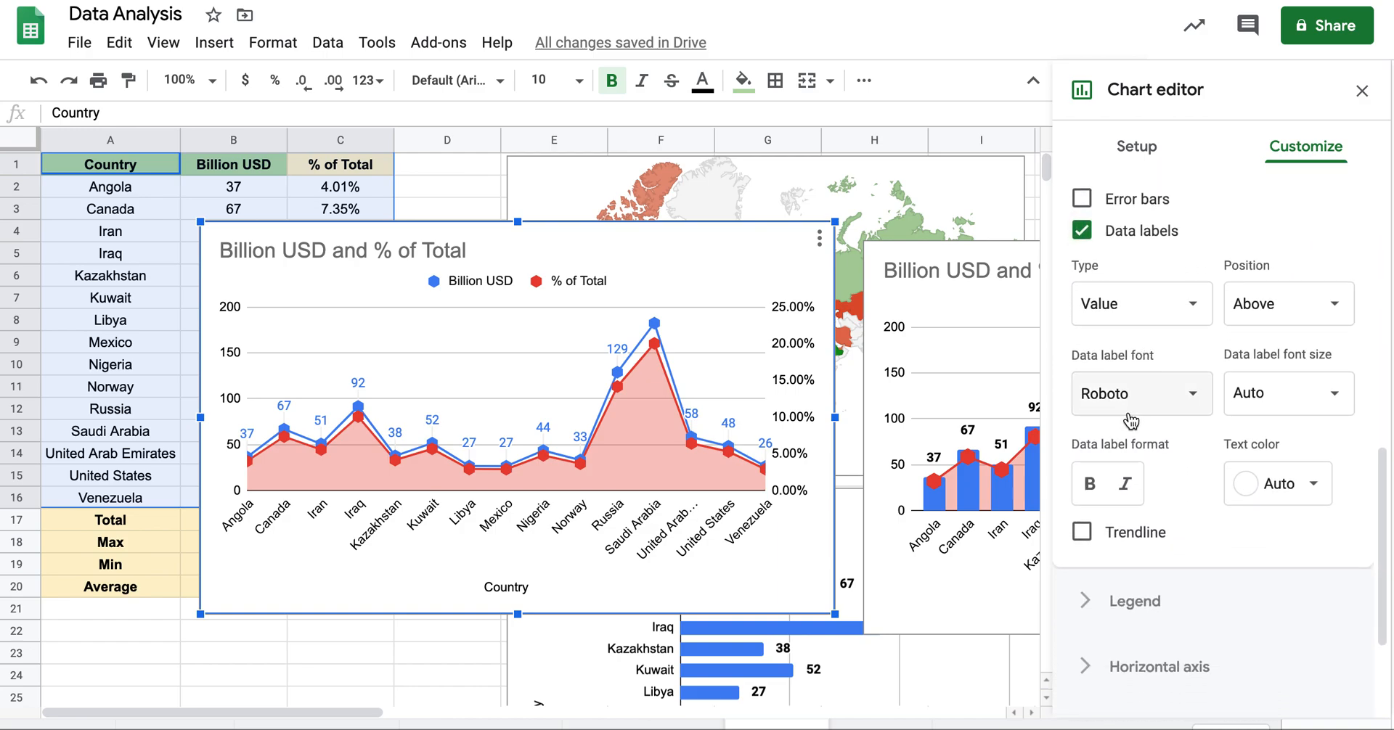
# Make the Billion USD data labels of the new combo chart bold and black.
pyautogui.click(1091, 485)
pyautogui.click(1284, 484)
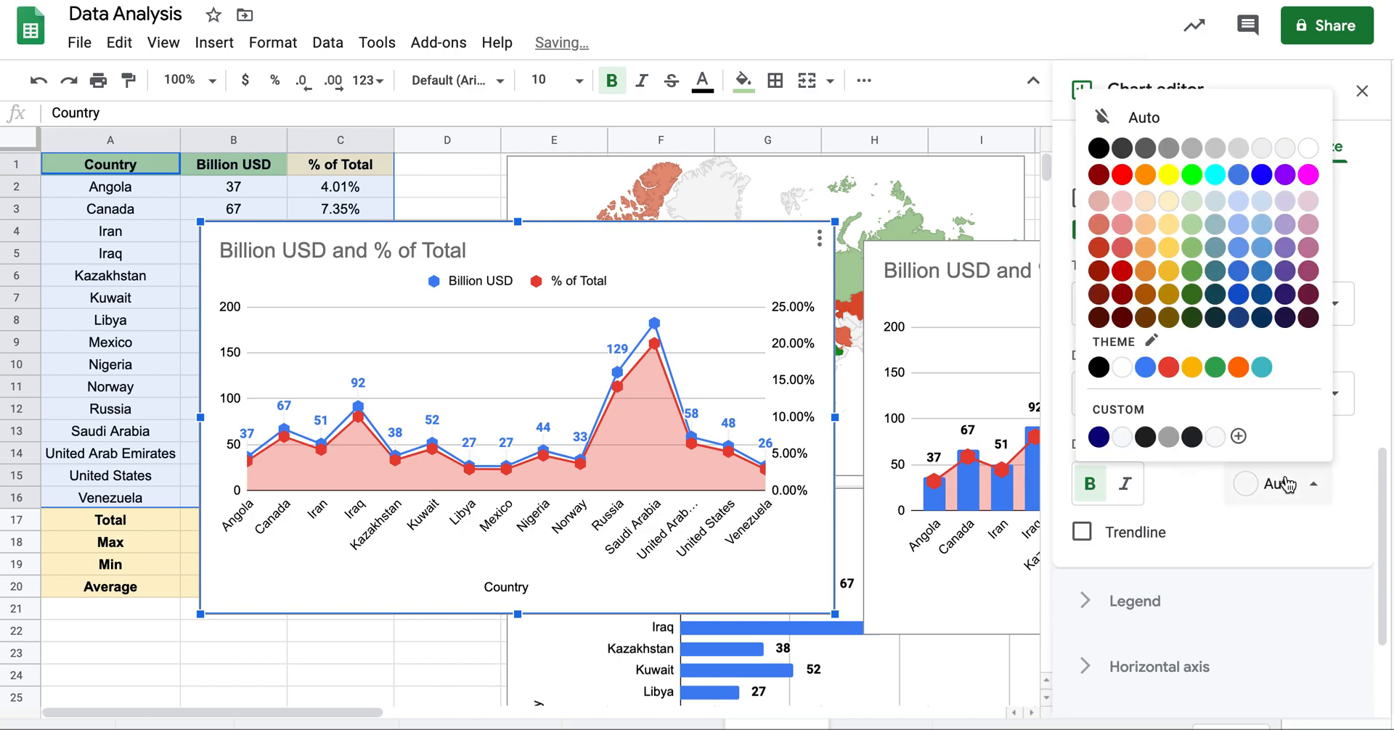
pyautogui.click(1099, 149)
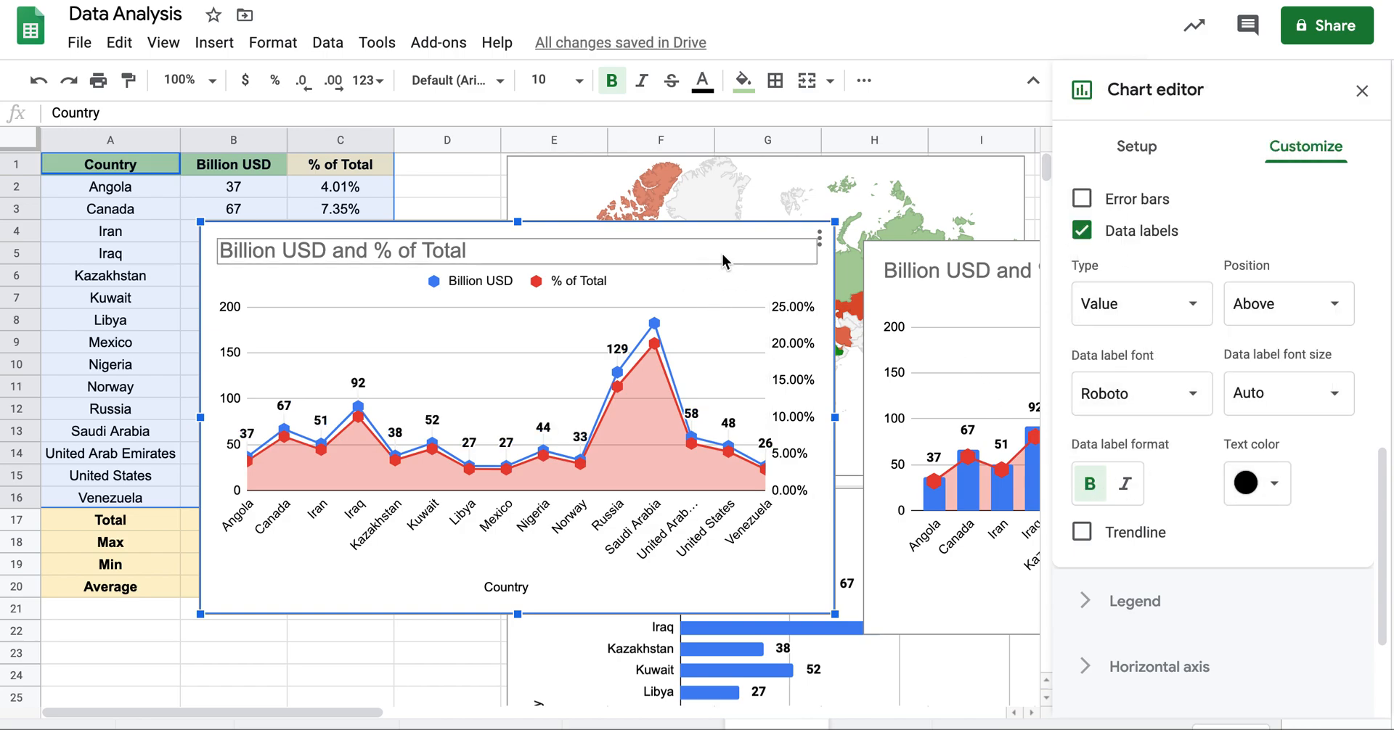
pyautogui.click(1358, 93)
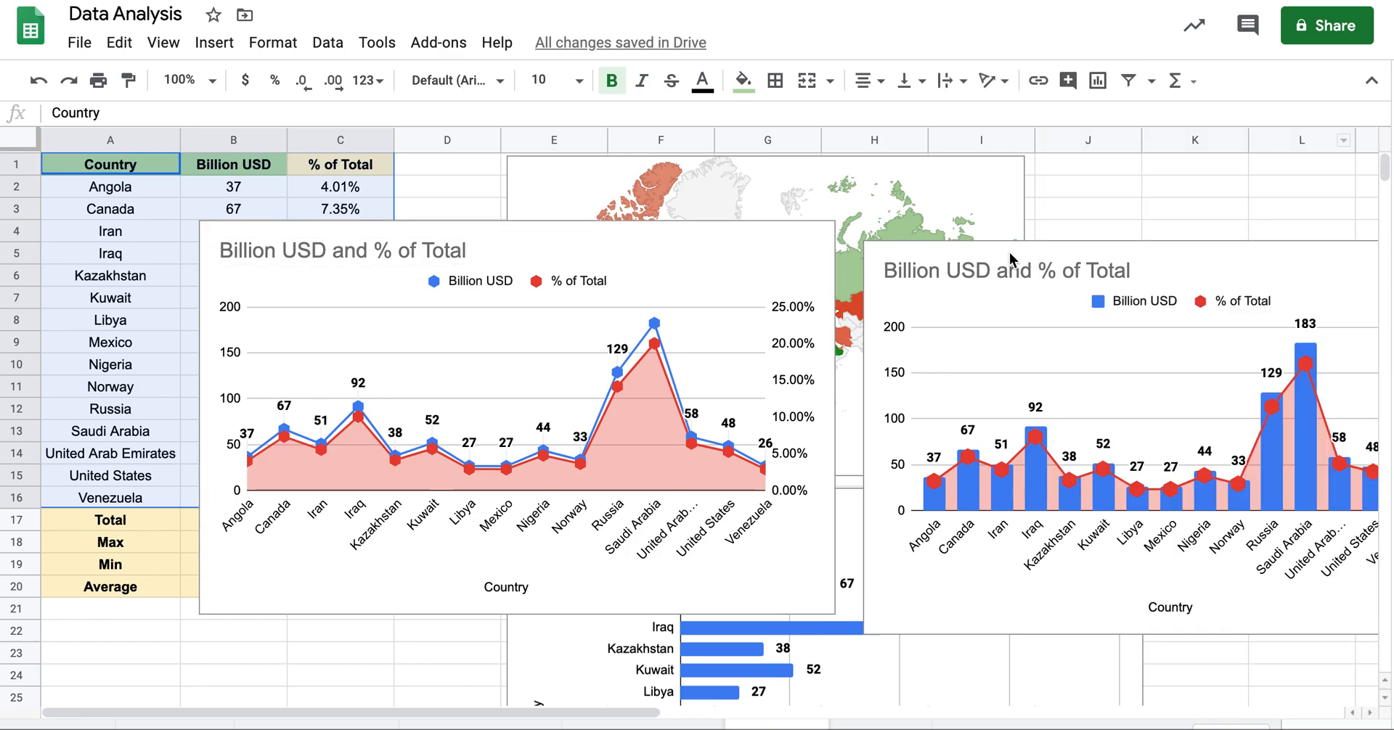
# Move the column combo chart down and to the right, clear of the geo map.
pyautogui.click(1185, 278)
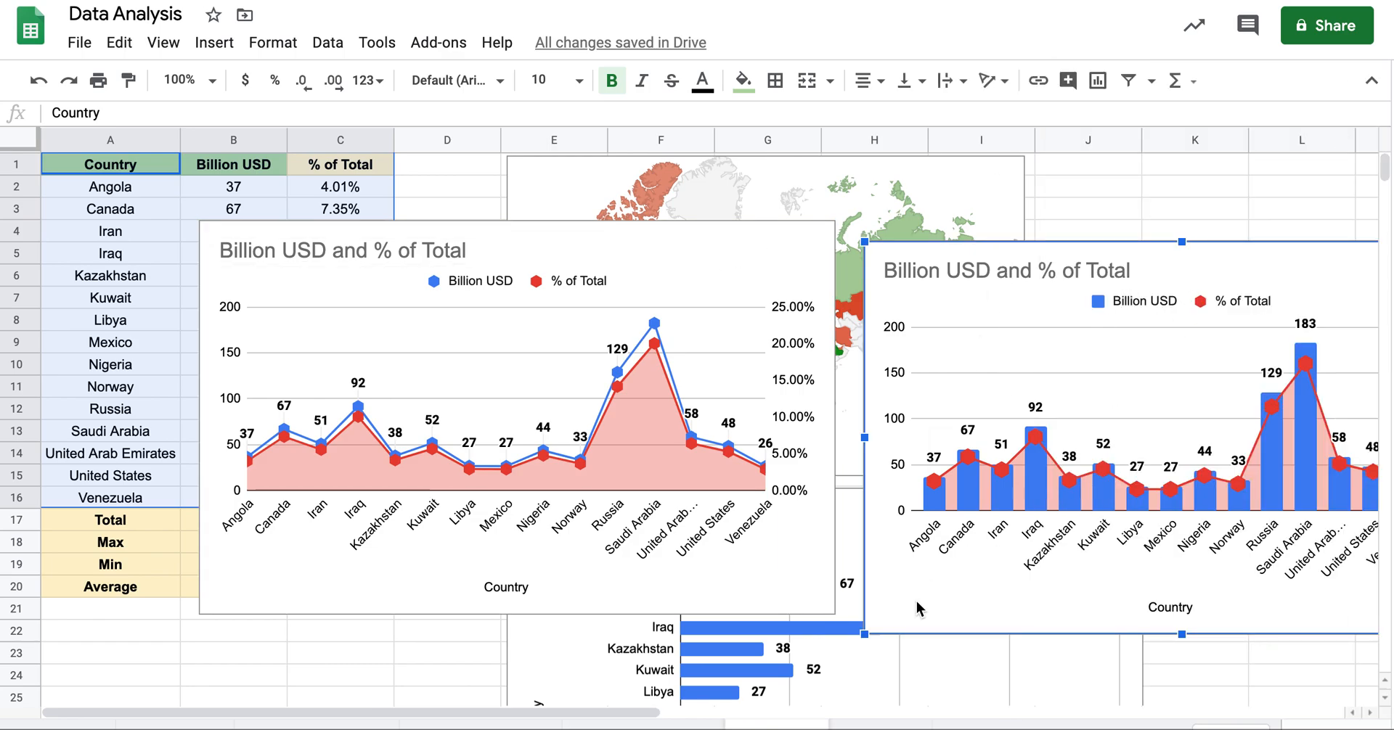
pyautogui.hscroll(5, 914, 608)
pyautogui.scroll(-1, 914, 608)
pyautogui.moveTo(954, 233); pyautogui.dragTo(1168, 456)
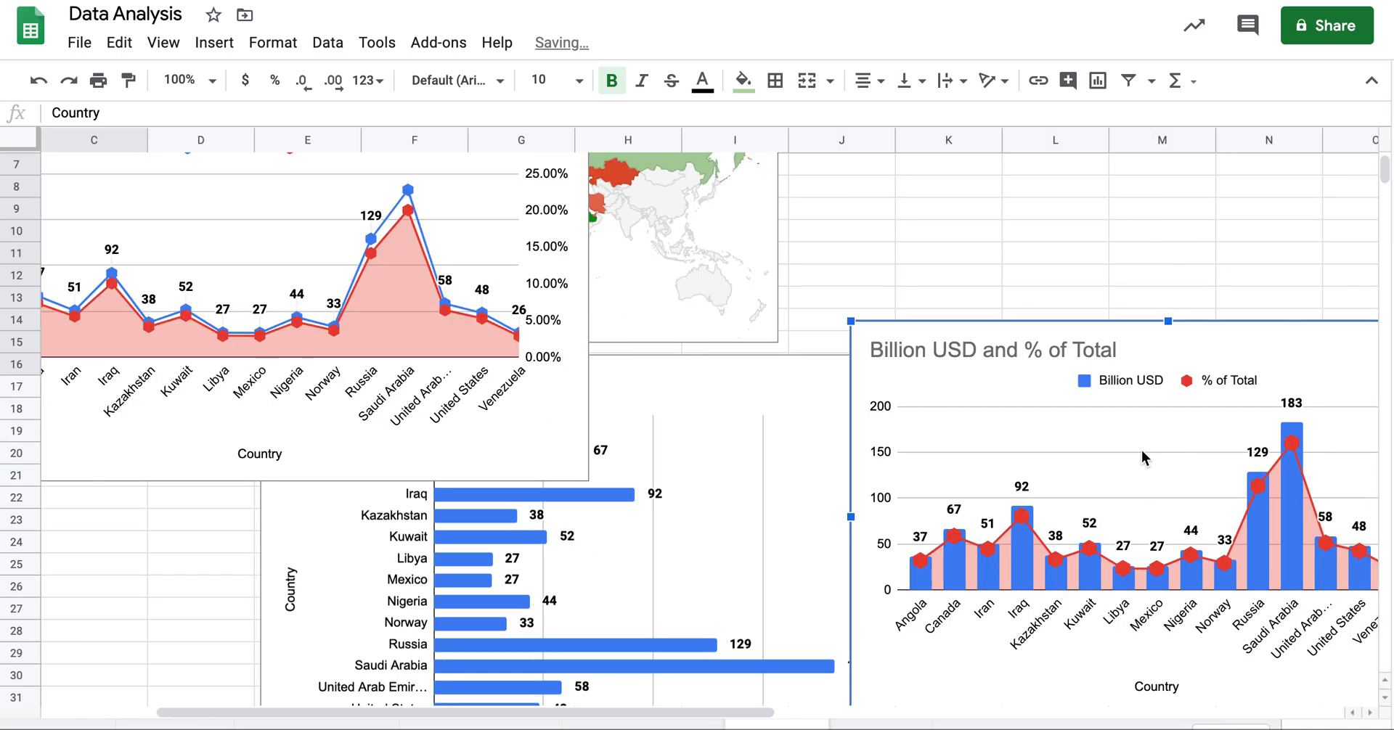
# Shrink the bar chart to the geo map's width, with its lower edge ending at row 34.
pyautogui.click(787, 396)
pyautogui.moveTo(1002, 475); pyautogui.dragTo(914, 421)
pyautogui.scroll(-2, 991, 457)
pyautogui.moveTo(766, 619); pyautogui.dragTo(776, 573)
# Place the column combo chart beside the bar chart, aligned with its upper edge, and extend it to the same height.
pyautogui.click(1164, 483)
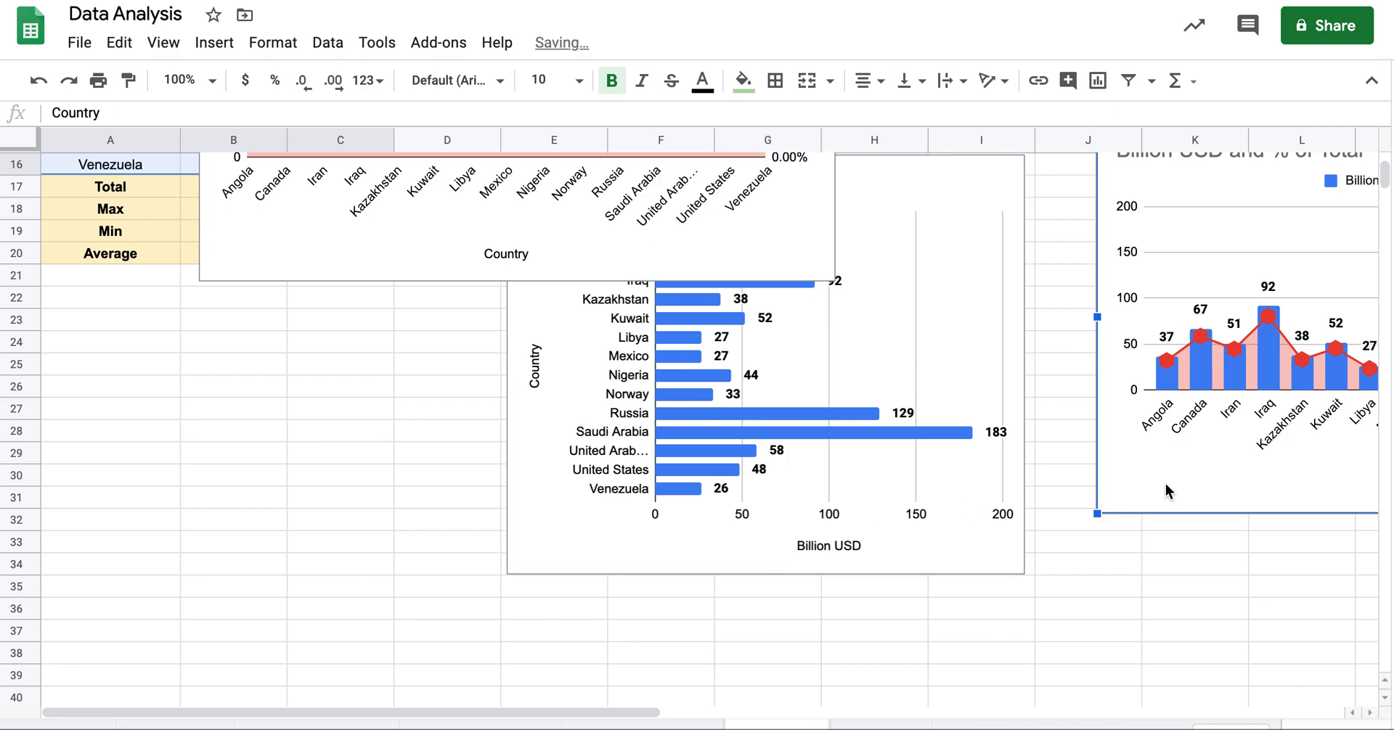
pyautogui.hscroll(6, 1017, 553)
pyautogui.scroll(3, 1017, 554)
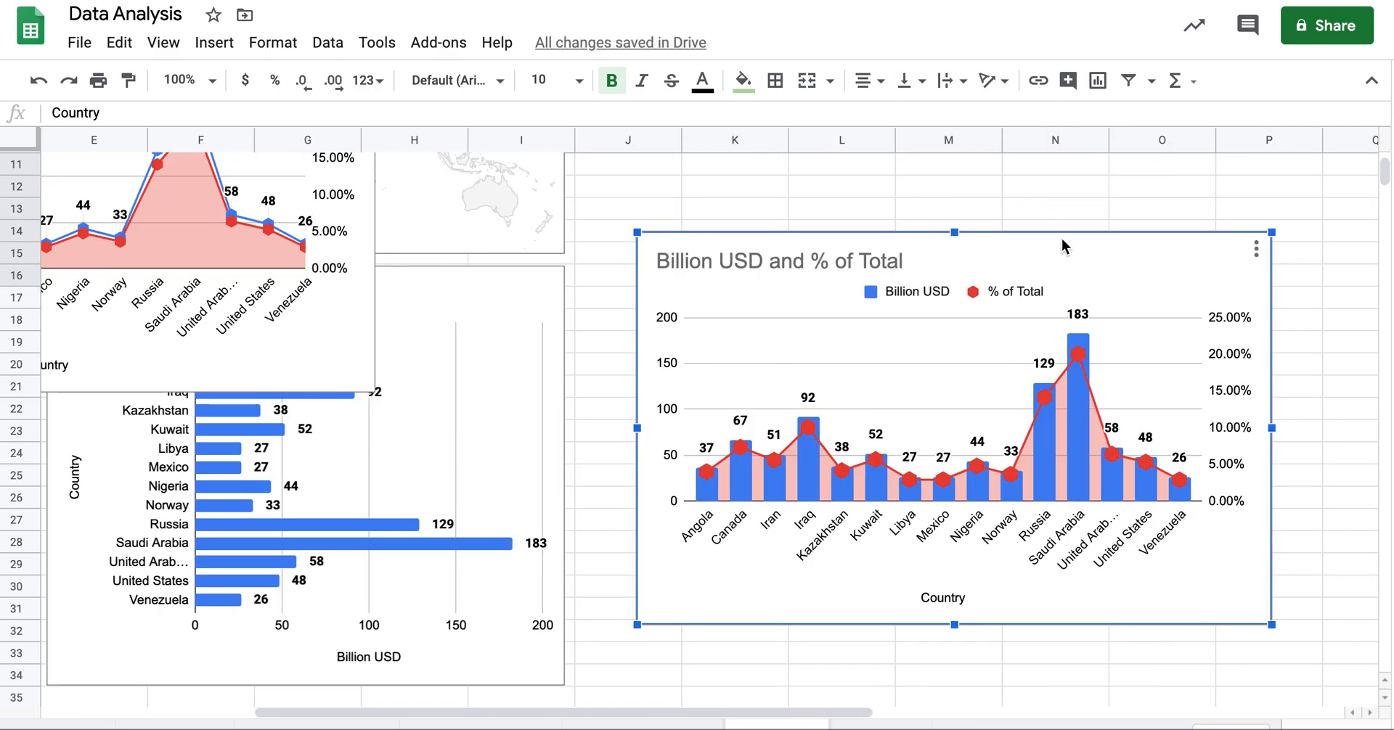
pyautogui.moveTo(1056, 258); pyautogui.dragTo(1016, 293)
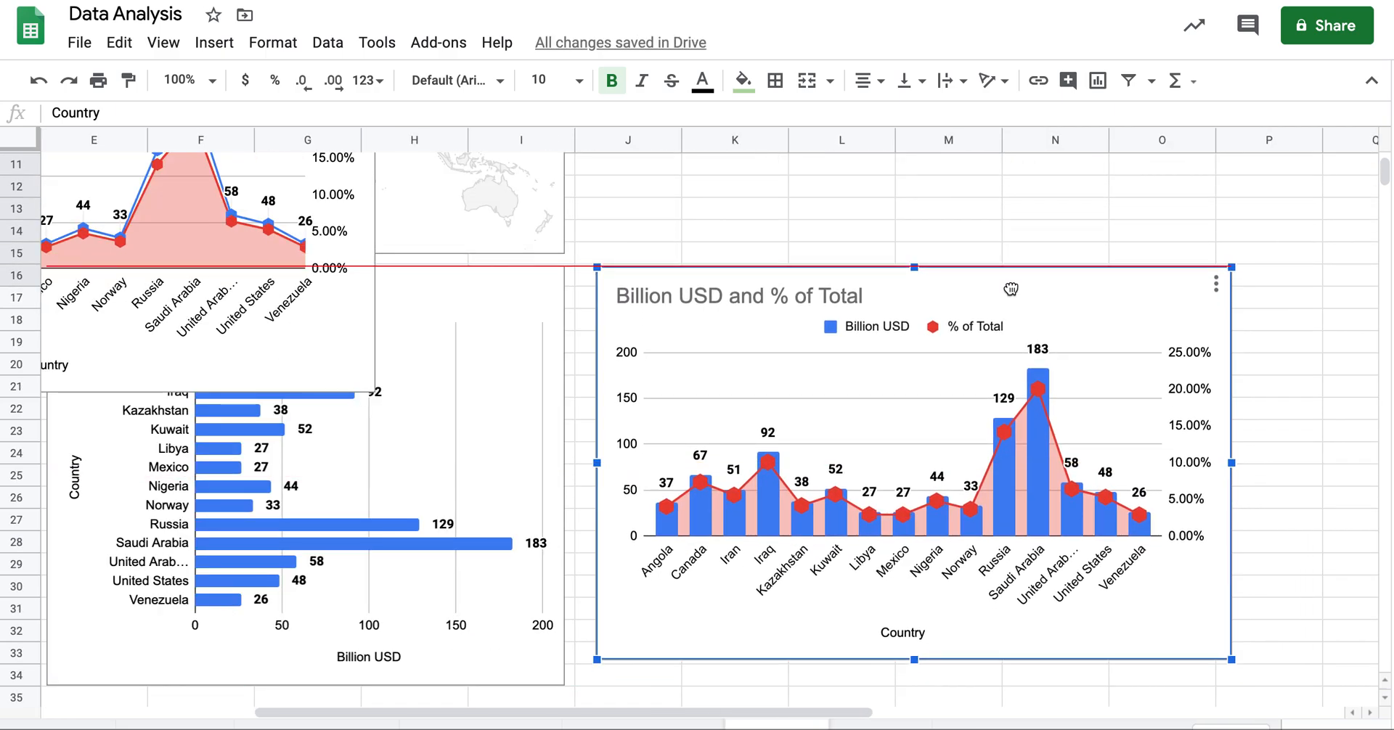
pyautogui.moveTo(911, 660); pyautogui.dragTo(908, 691)
# Move the line-and-area combo chart beside the geo map, then reduce its height to end at row 15 and narrow it.
pyautogui.scroll(3, 876, 464)
pyautogui.hscroll(-2, 876, 464)
pyautogui.hscroll(-2, 874, 465)
pyautogui.scroll(1, 874, 464)
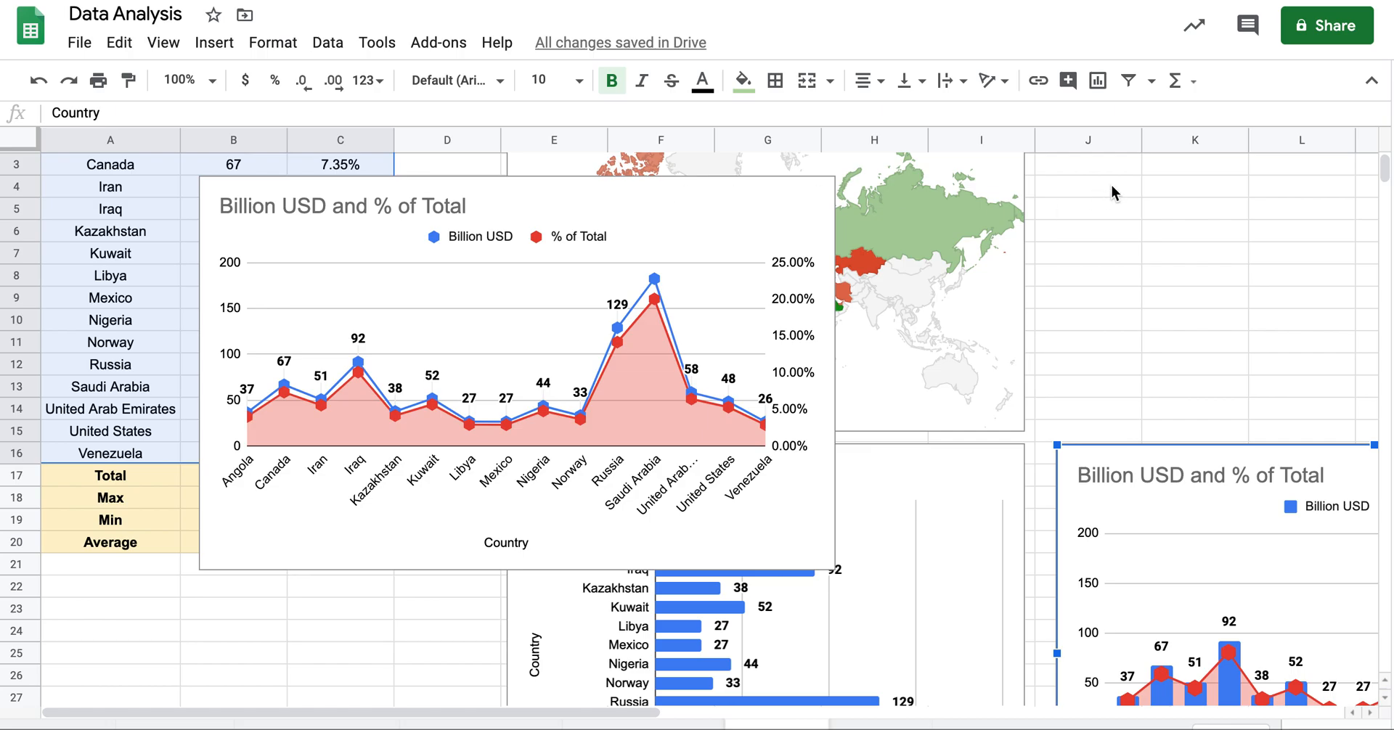
pyautogui.click(688, 218)
pyautogui.moveTo(691, 218); pyautogui.dragTo(1282, 202)
pyautogui.hscroll(5, 730, 363)
pyautogui.scroll(1, 729, 363)
pyautogui.hscroll(-1, 725, 360)
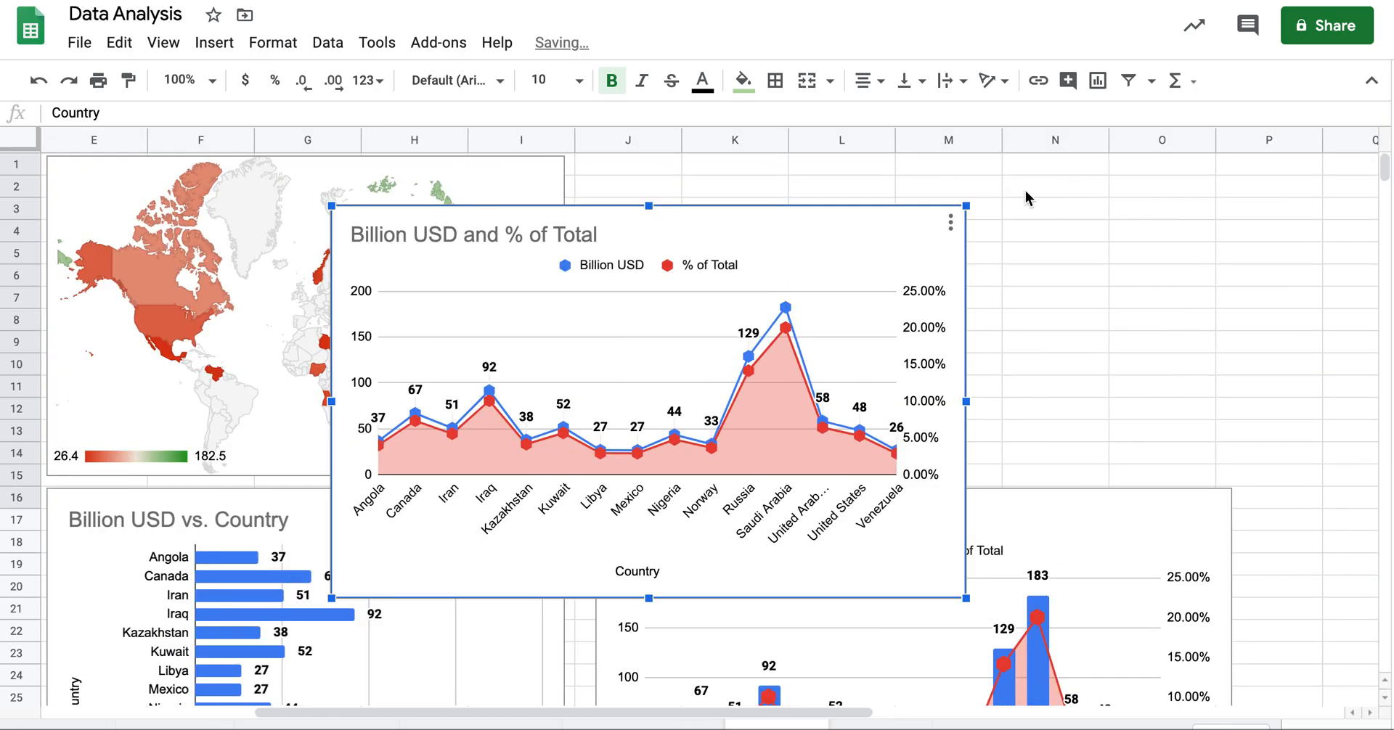
pyautogui.moveTo(845, 216); pyautogui.dragTo(1114, 176)
pyautogui.moveTo(906, 546); pyautogui.dragTo(906, 476)
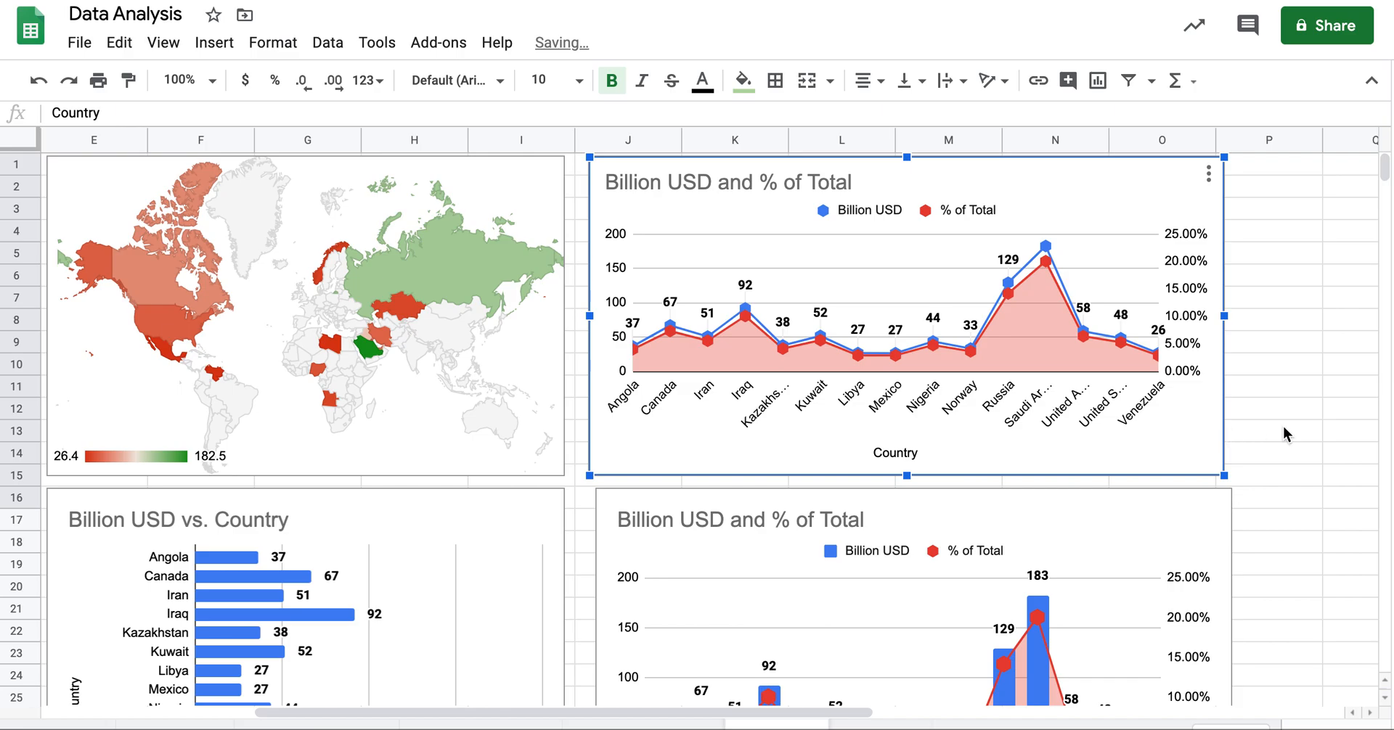
pyautogui.moveTo(1225, 318); pyautogui.dragTo(1158, 317)
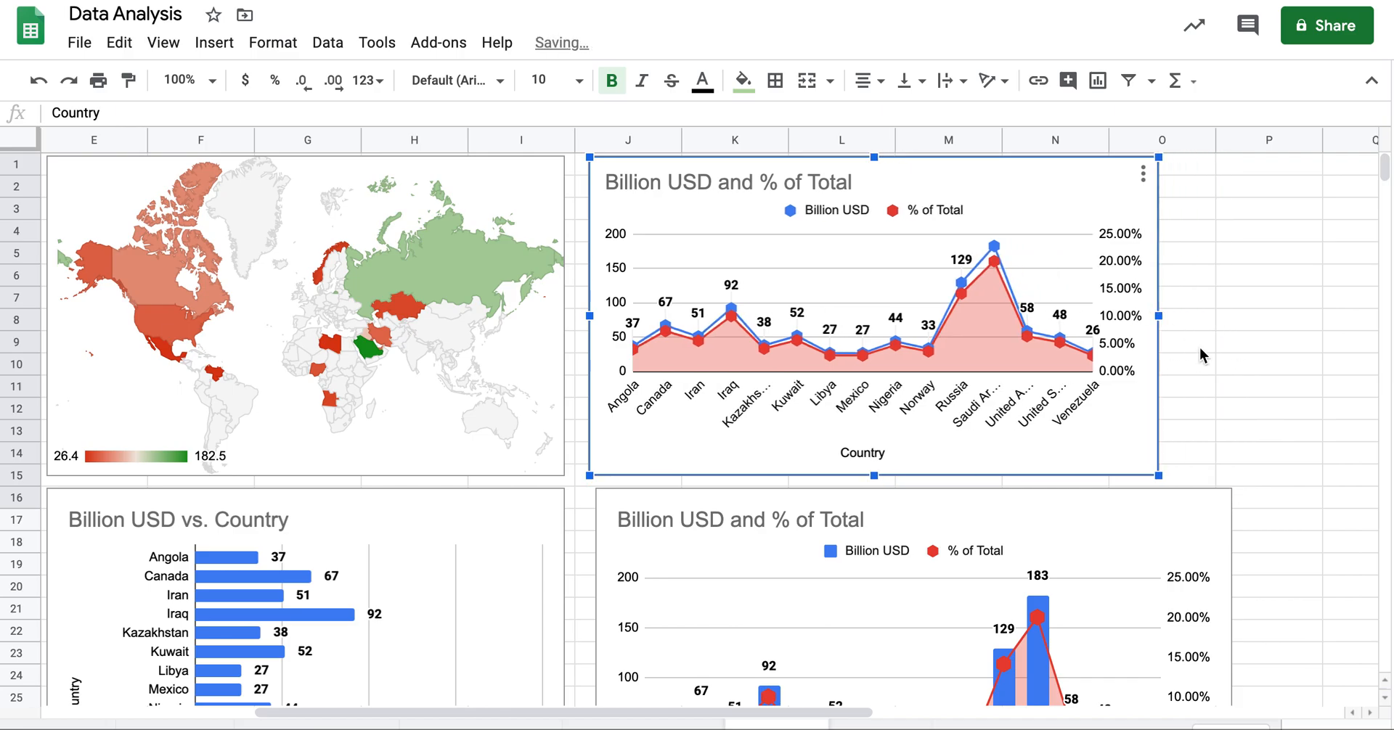
# Narrow the column combo chart to about the width of the combo chart above it.
pyautogui.scroll(-3, 1243, 418)
pyautogui.hscroll(-3, 1243, 417)
pyautogui.hscroll(2, 1183, 429)
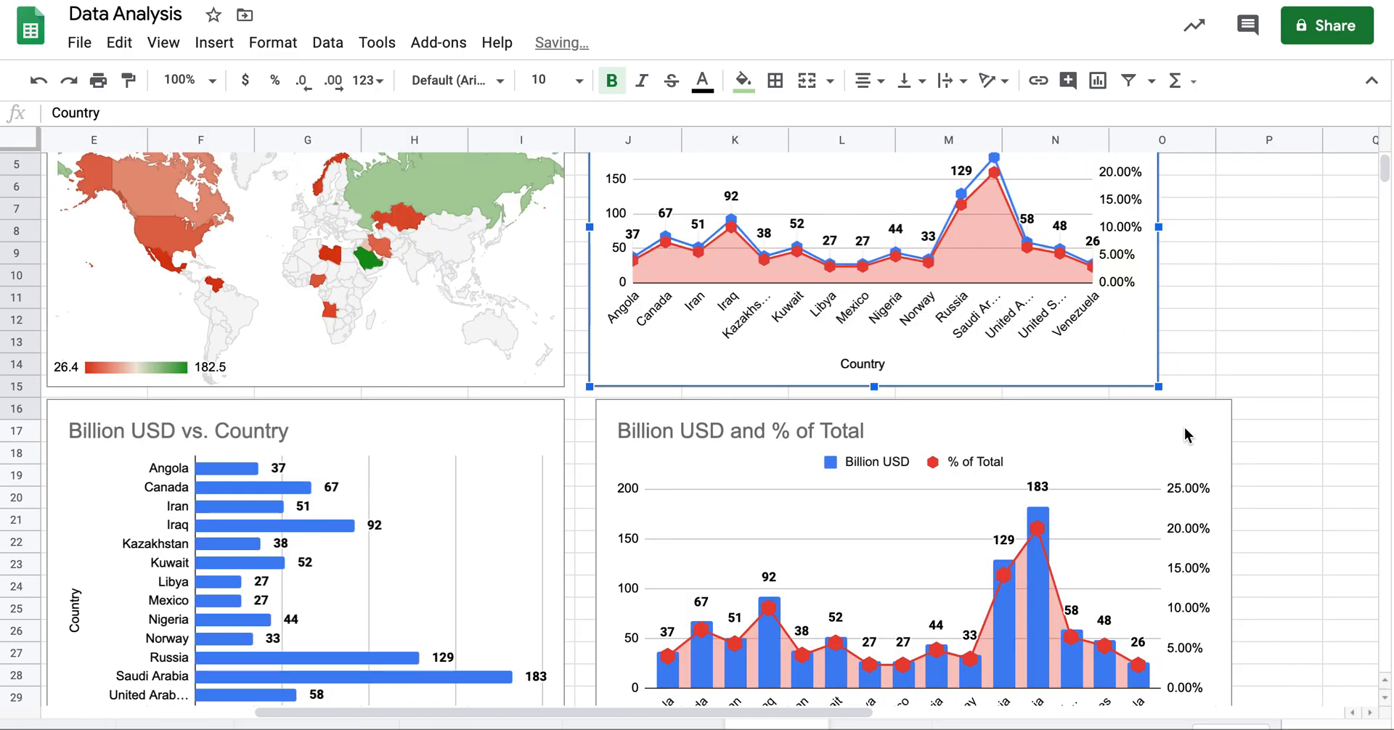
pyautogui.scroll(-3, 1183, 429)
pyautogui.click(1184, 395)
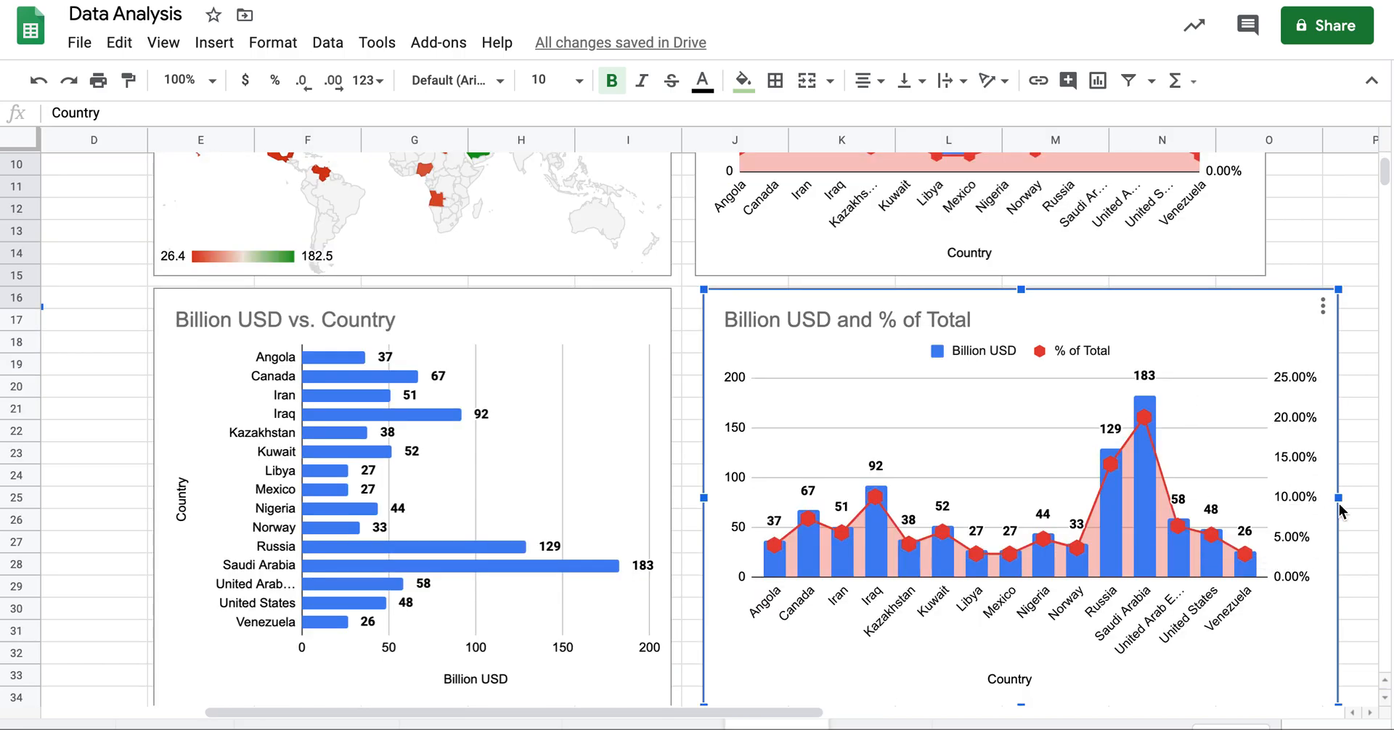
pyautogui.moveTo(1339, 498); pyautogui.dragTo(1280, 498)
pyautogui.hscroll(2, 1057, 498)
pyautogui.hscroll(-4, 1066, 497)
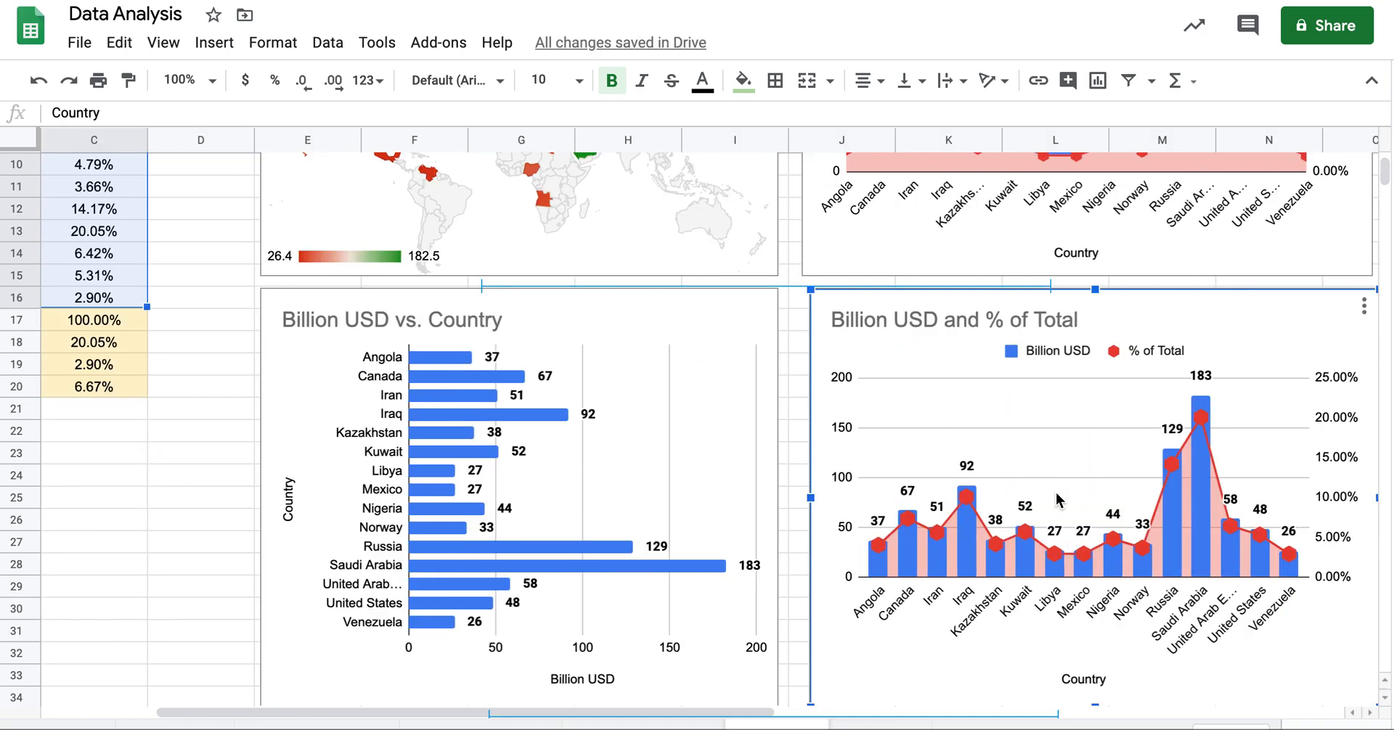
# Deselect the chart and select the Country header in cell A1.
pyautogui.scroll(3, 940, 424)
pyautogui.hscroll(-1, 941, 424)
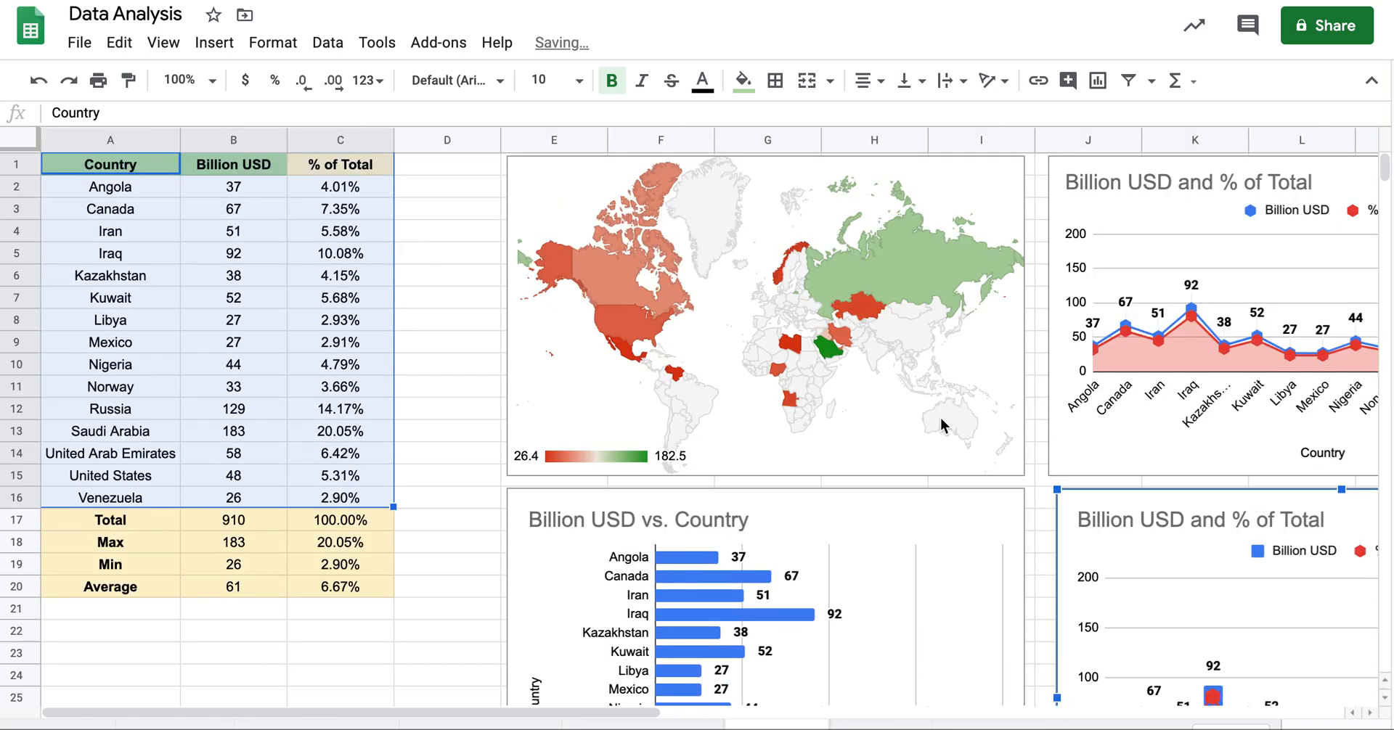
pyautogui.click(237, 335)
pyautogui.hotkey('ctrl', 'Up')
pyautogui.hotkey('ctrl', 'Left')
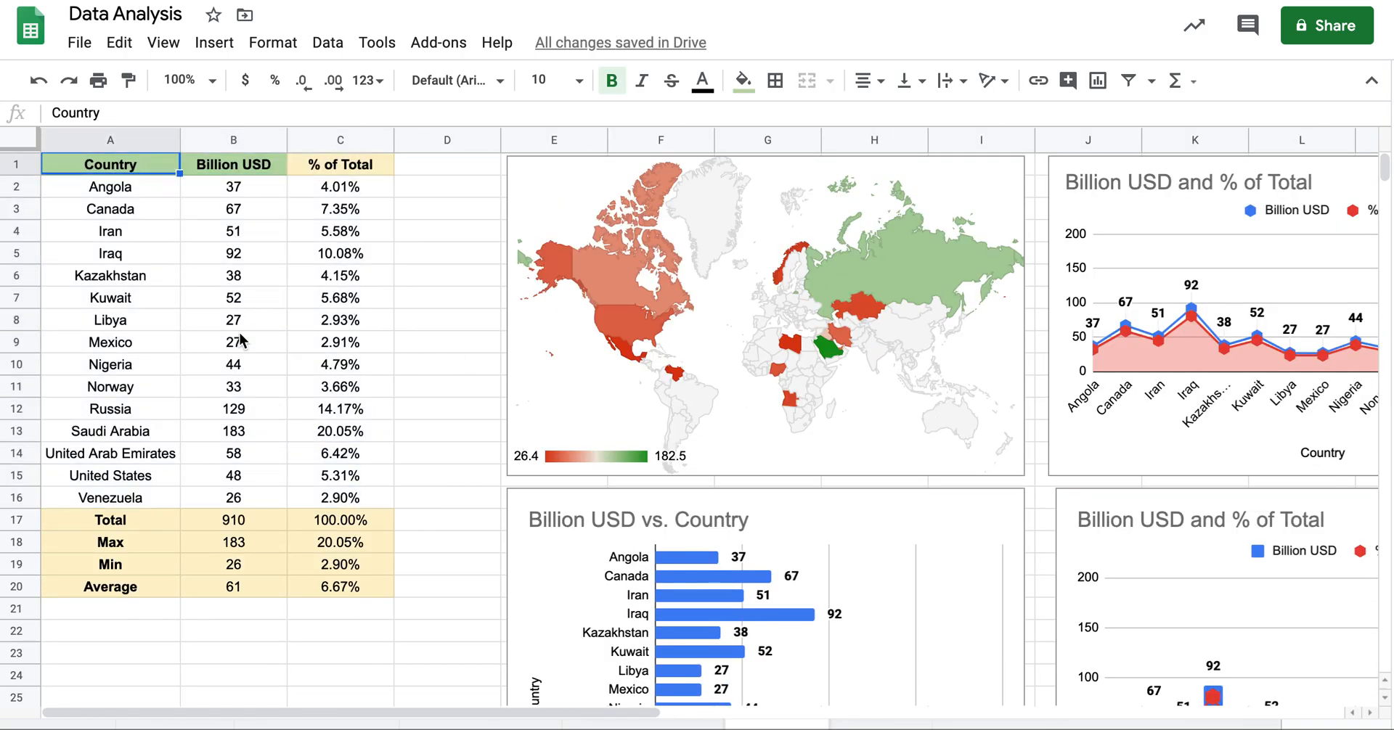
# Start downloading the current sheet as a PDF document.
pyautogui.click(79, 42)
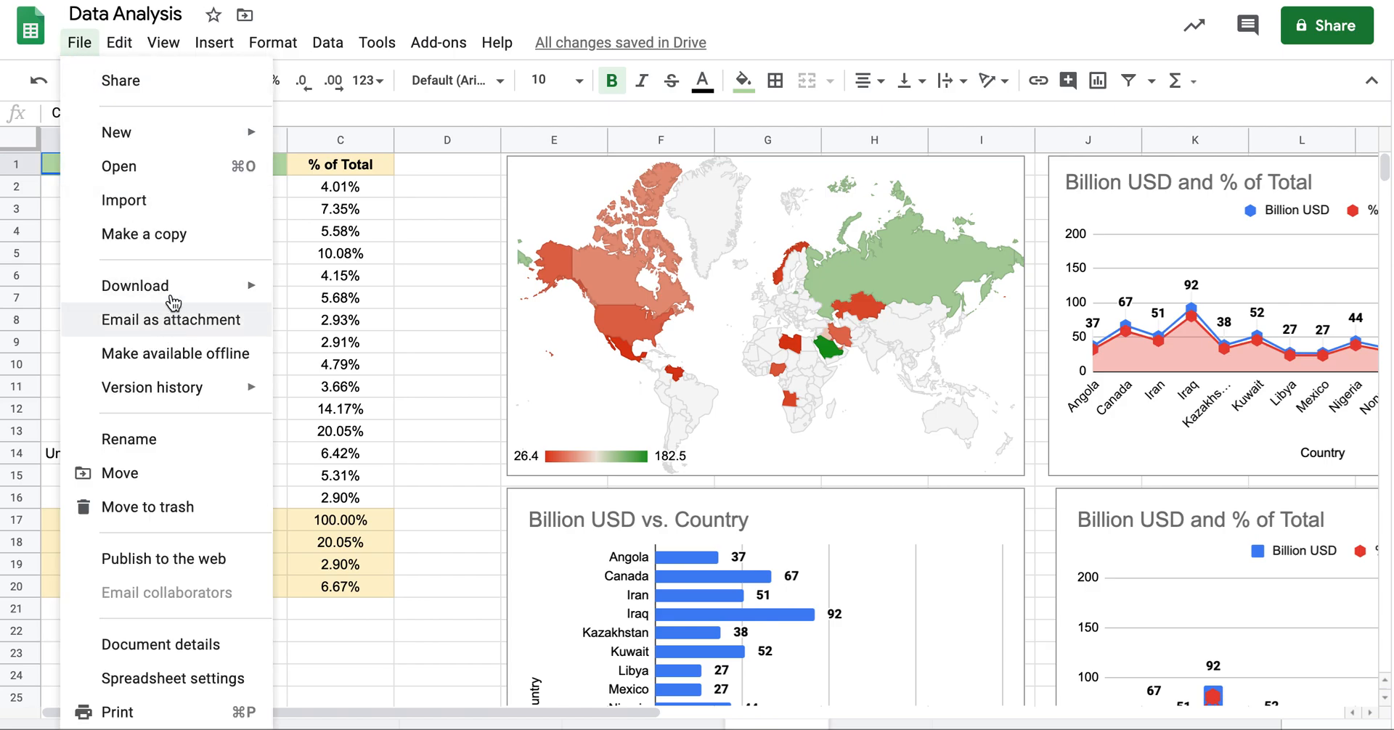
pyautogui.moveTo(176, 286)
pyautogui.click(407, 360)
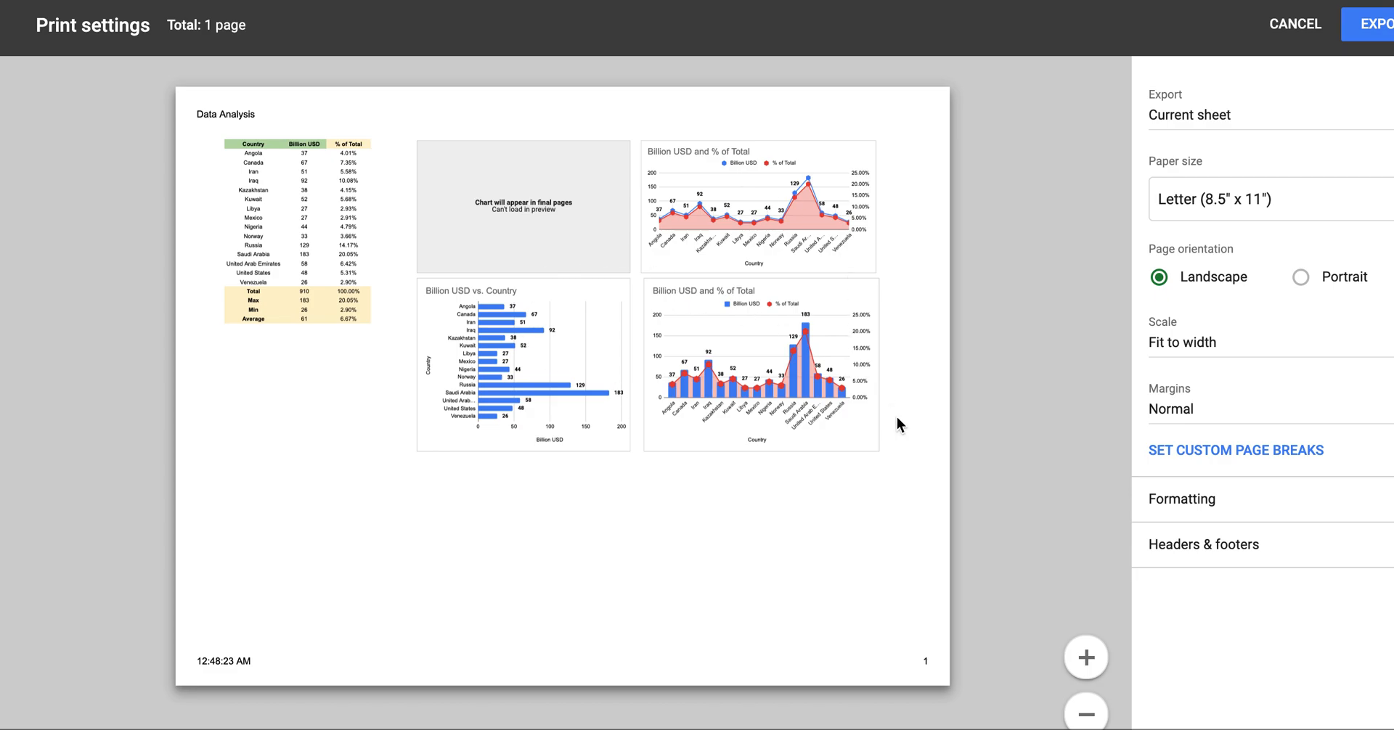
# Try the Show gridlines option in the PDF's formatting settings.
pyautogui.click(1154, 502)
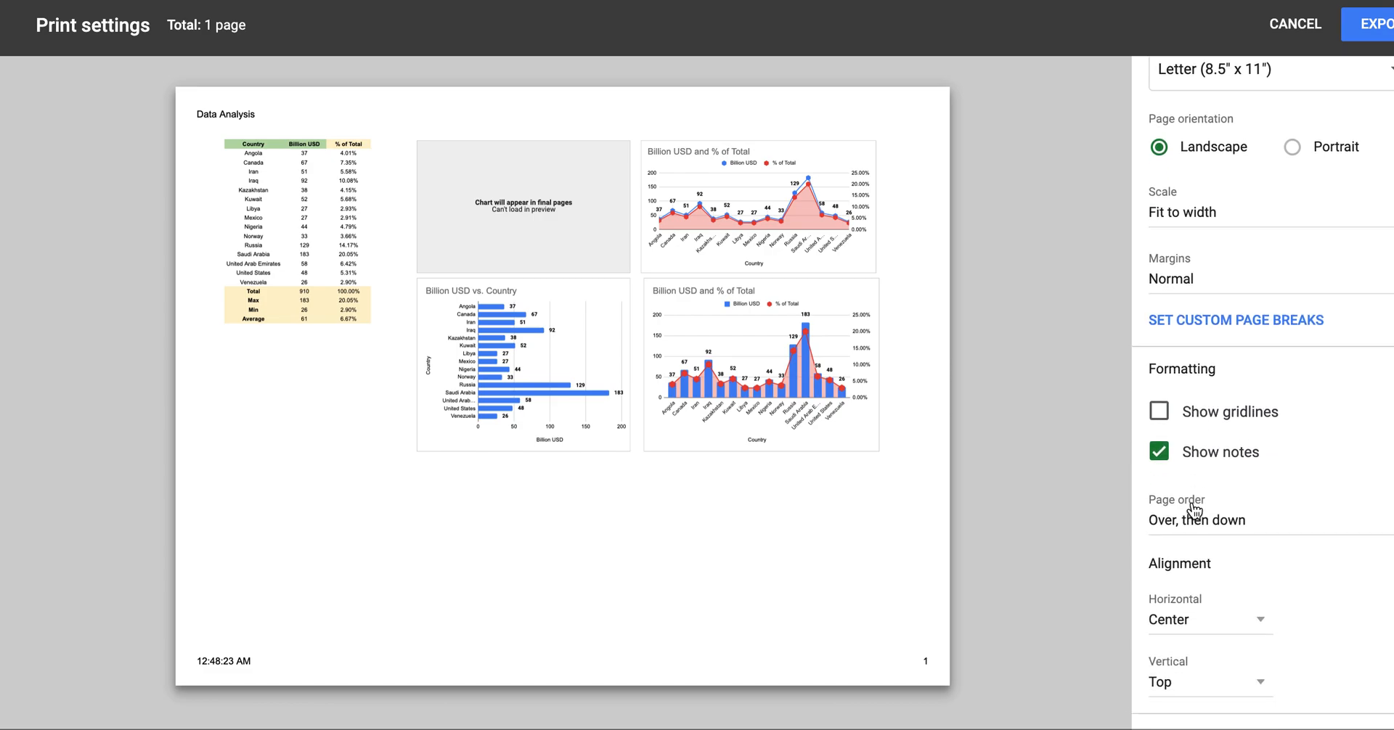
pyautogui.click(1160, 413)
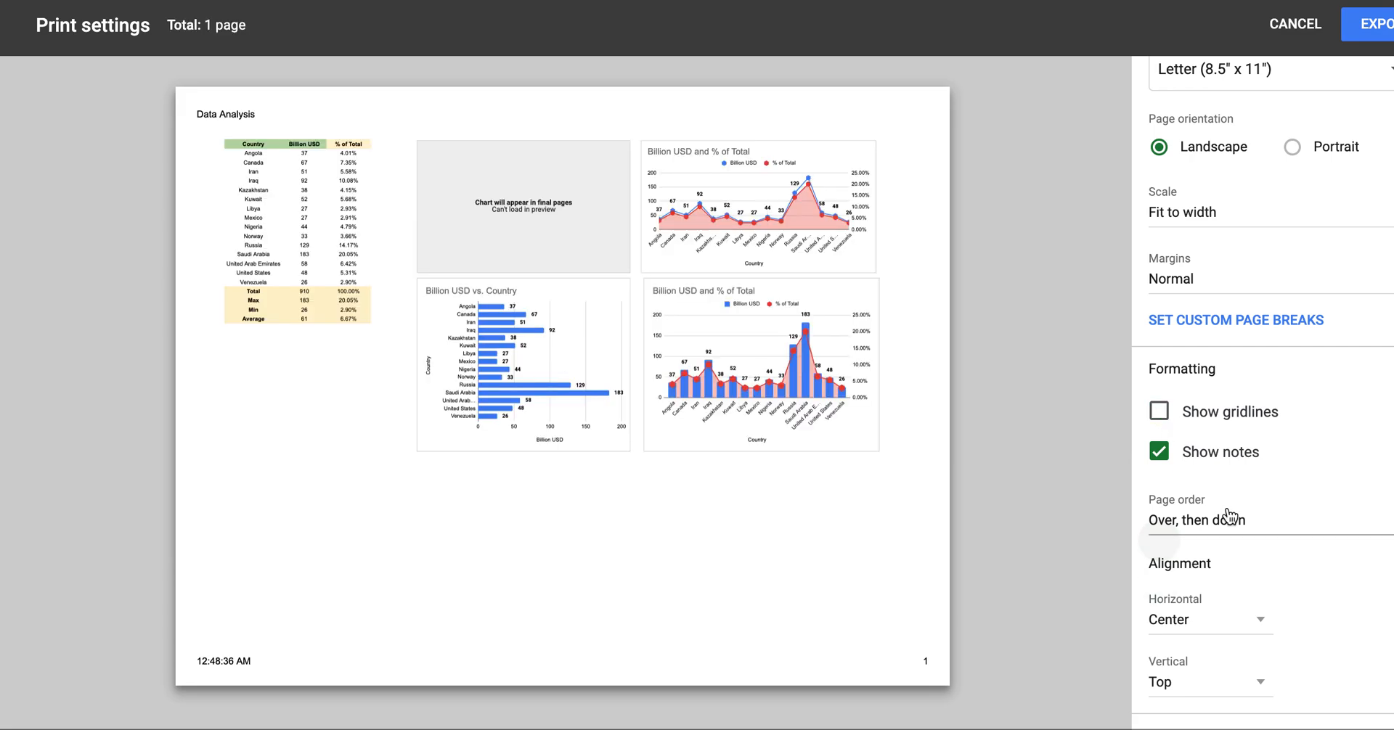
pyautogui.click(1354, 376)
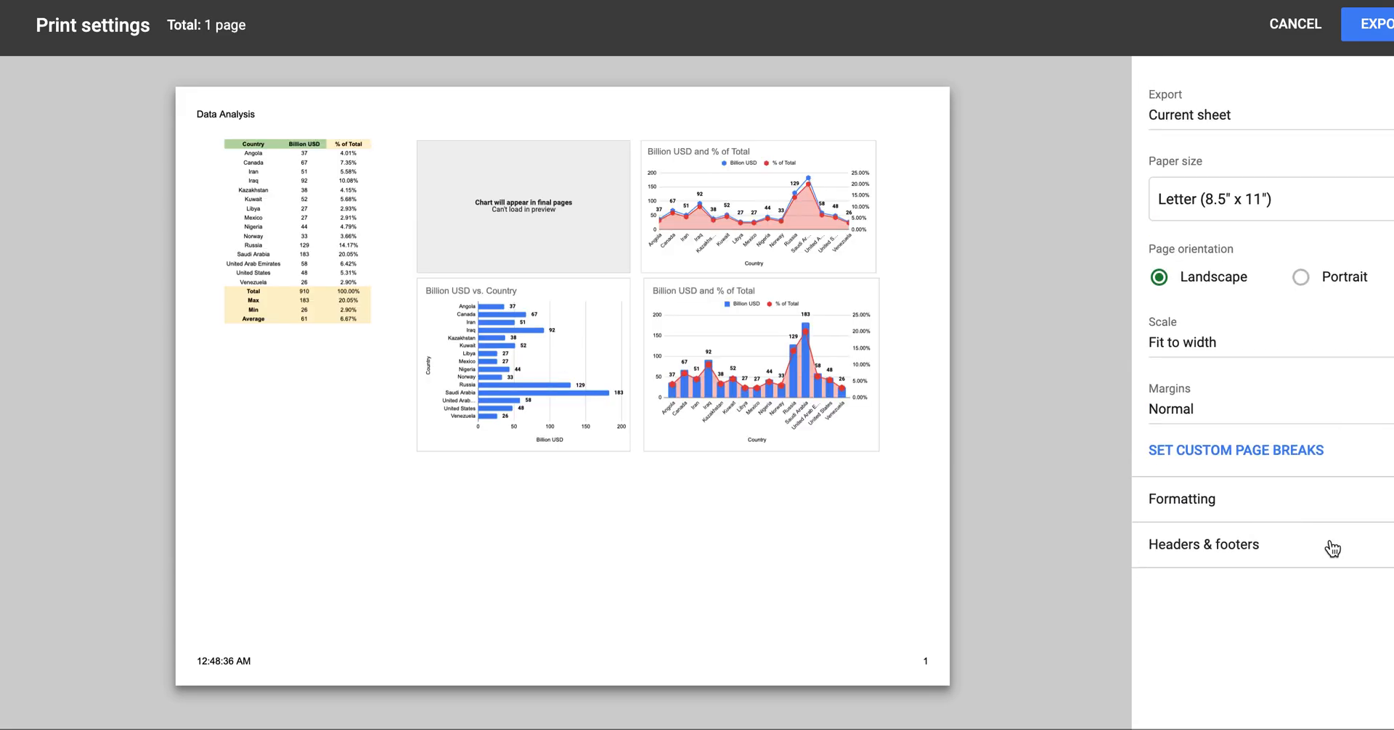
# Remove the page numbers and add the current date in the PDF's headers and footers, keeping the workbook title and current time.
pyautogui.click(1356, 559)
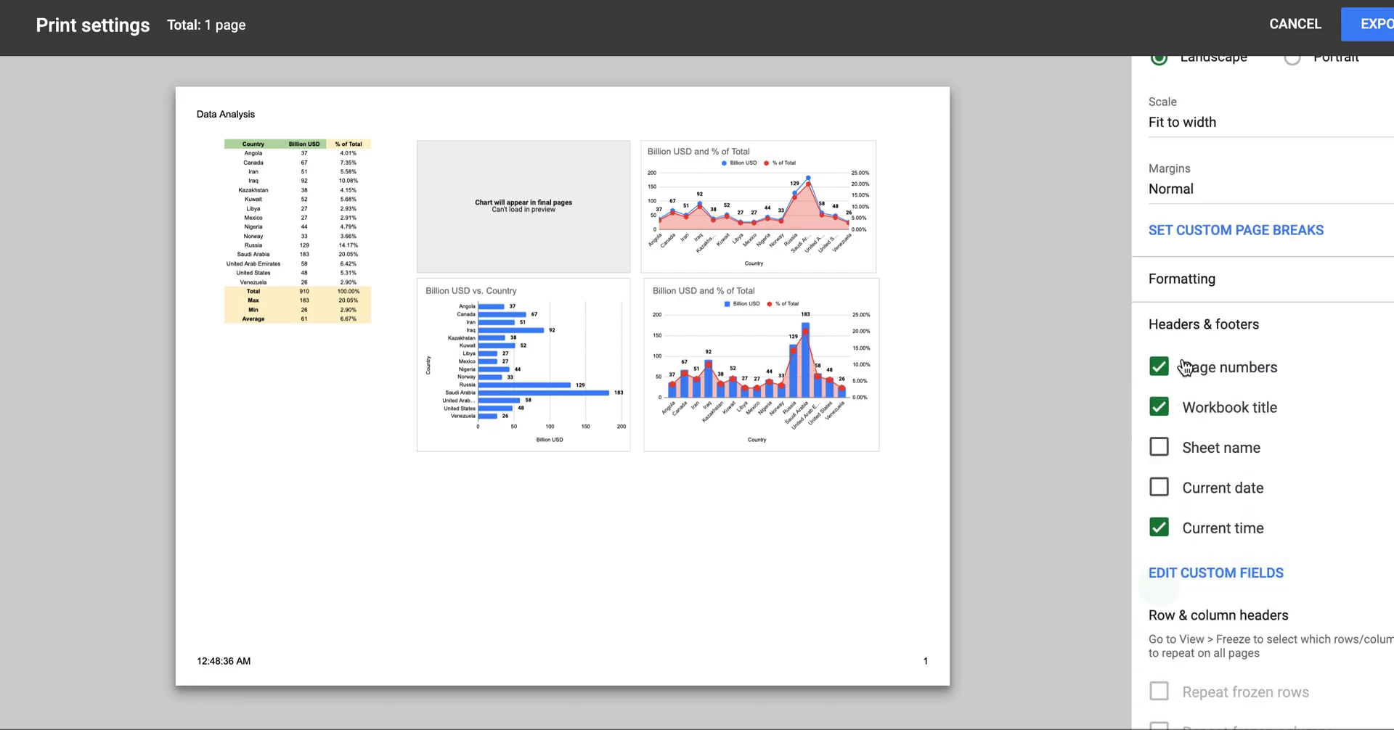
pyautogui.click(1162, 377)
pyautogui.click(1163, 412)
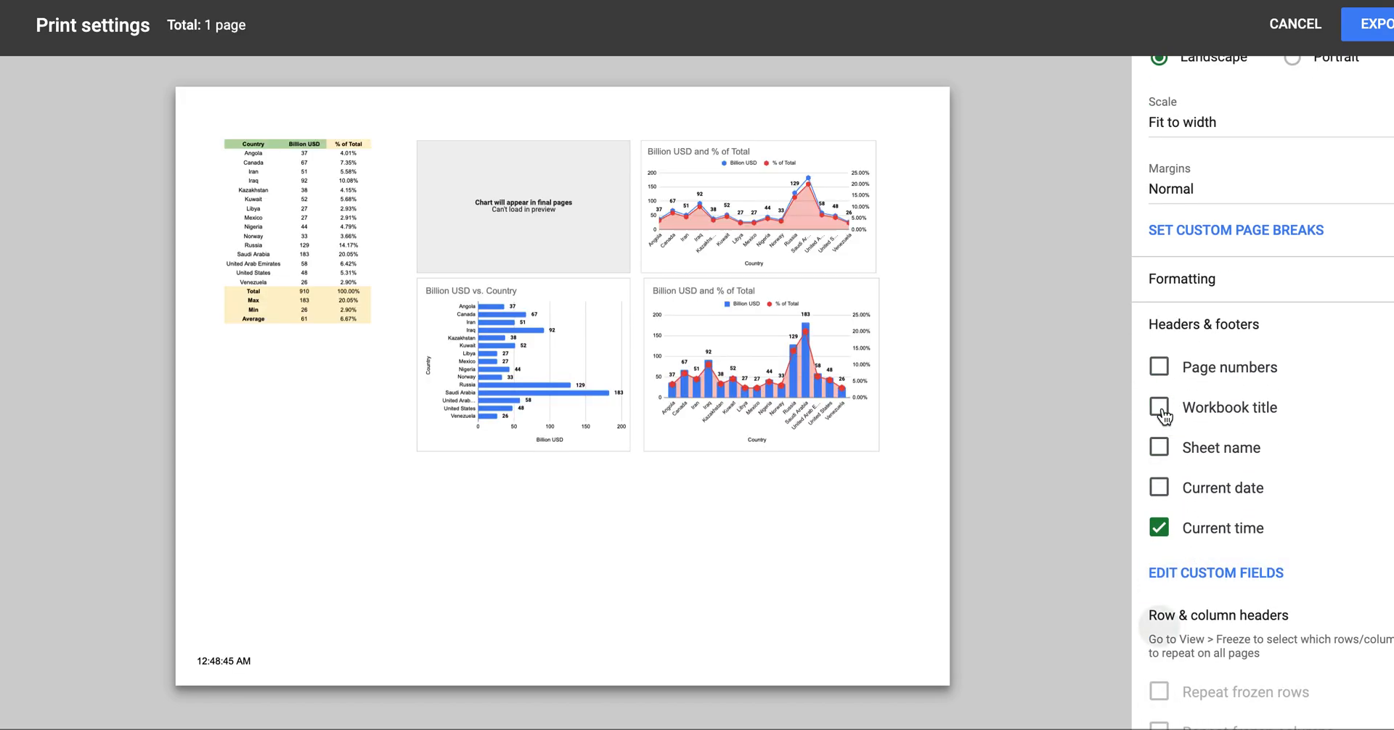
pyautogui.click(1162, 412)
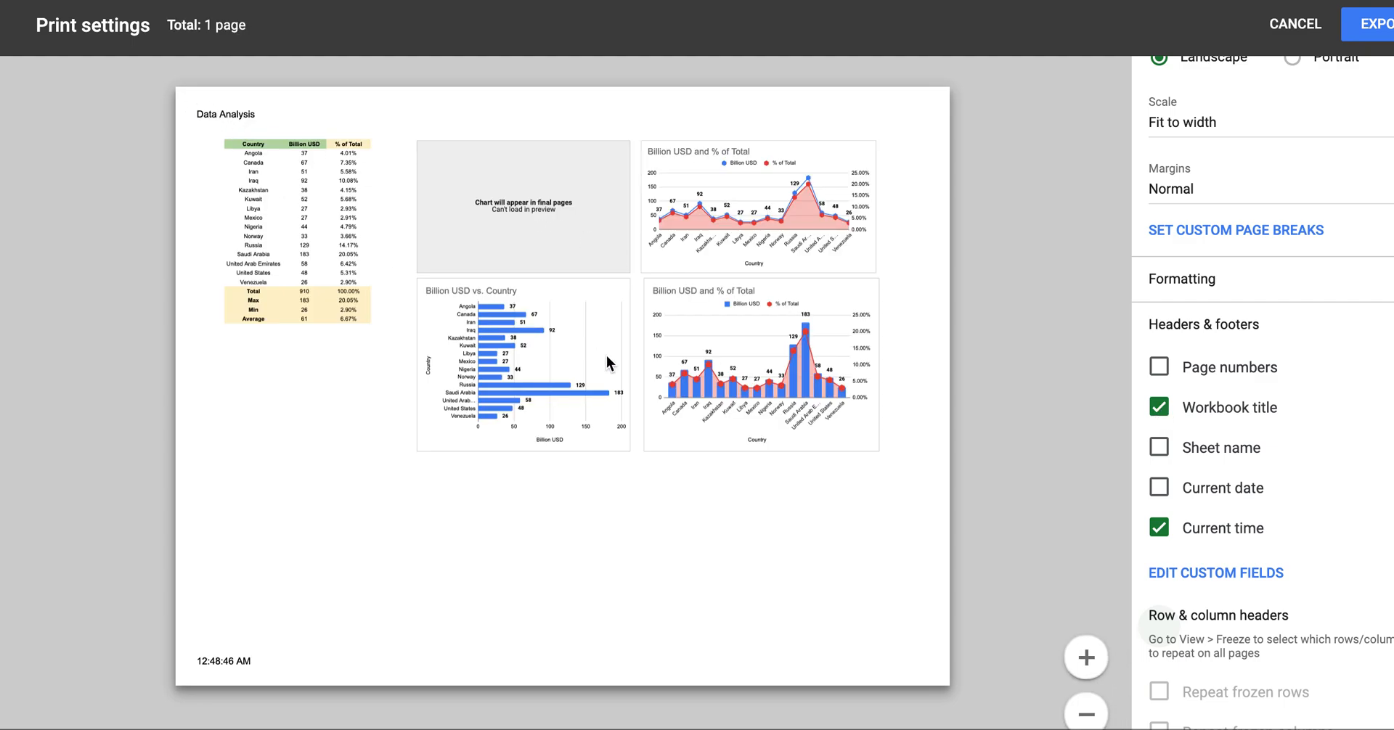
pyautogui.click(1159, 530)
pyautogui.click(1159, 531)
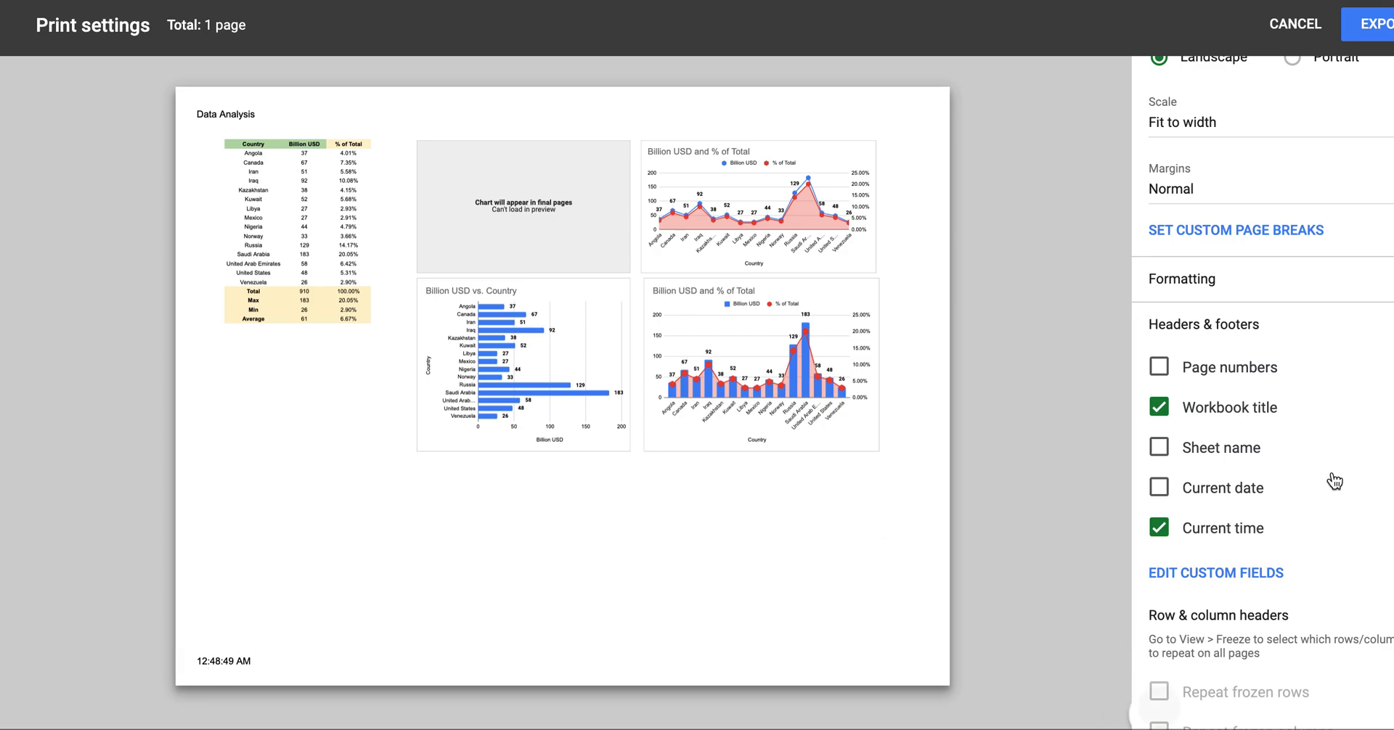
pyautogui.click(1162, 489)
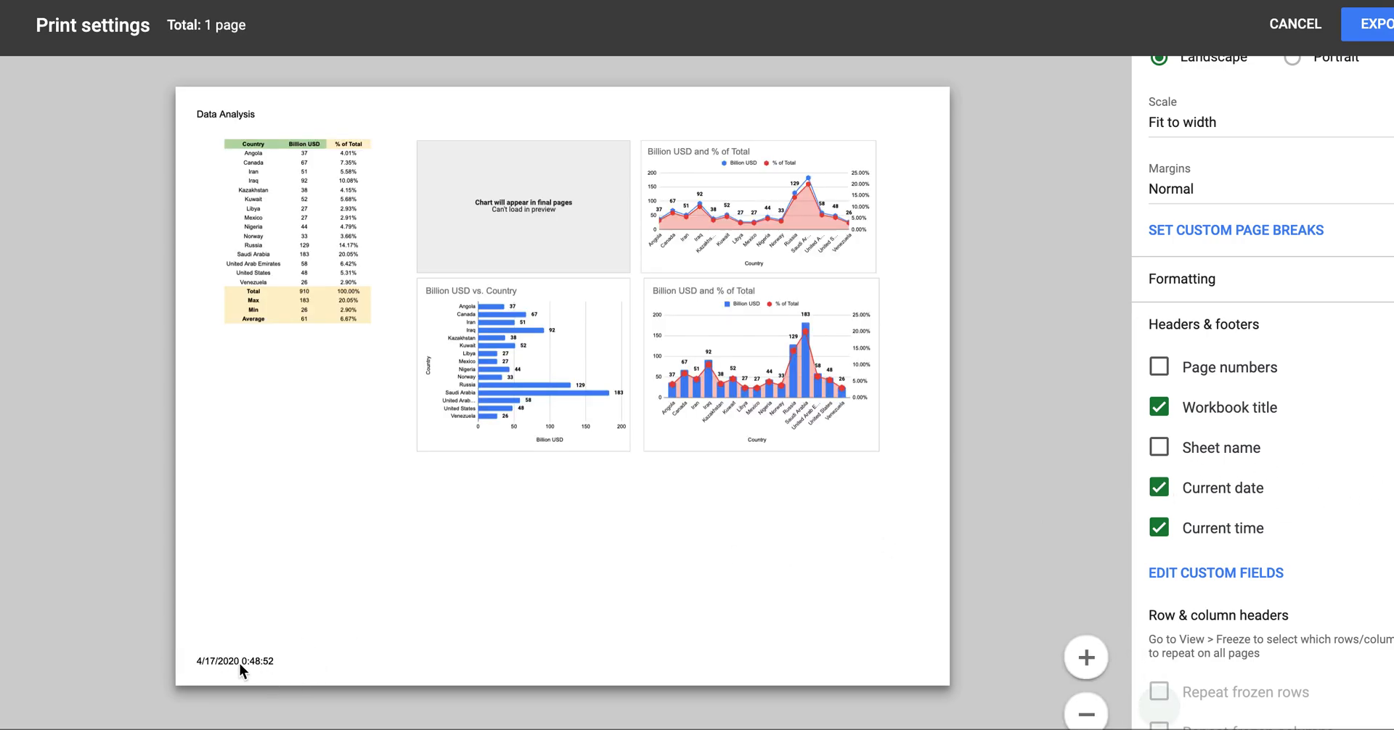
# Try including the sheet name in the PDF header, exclude it again and export the PDF.
pyautogui.click(1159, 449)
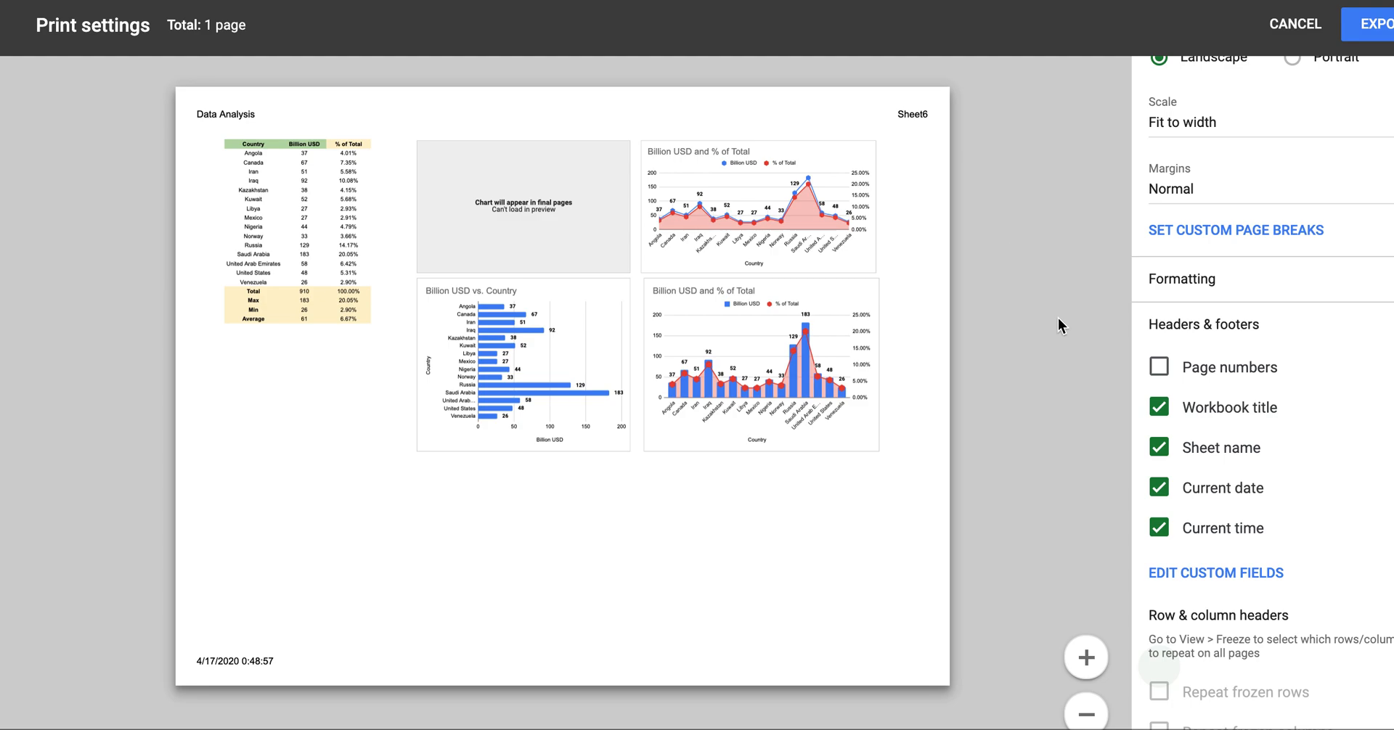
pyautogui.click(1159, 449)
pyautogui.click(1372, 27)
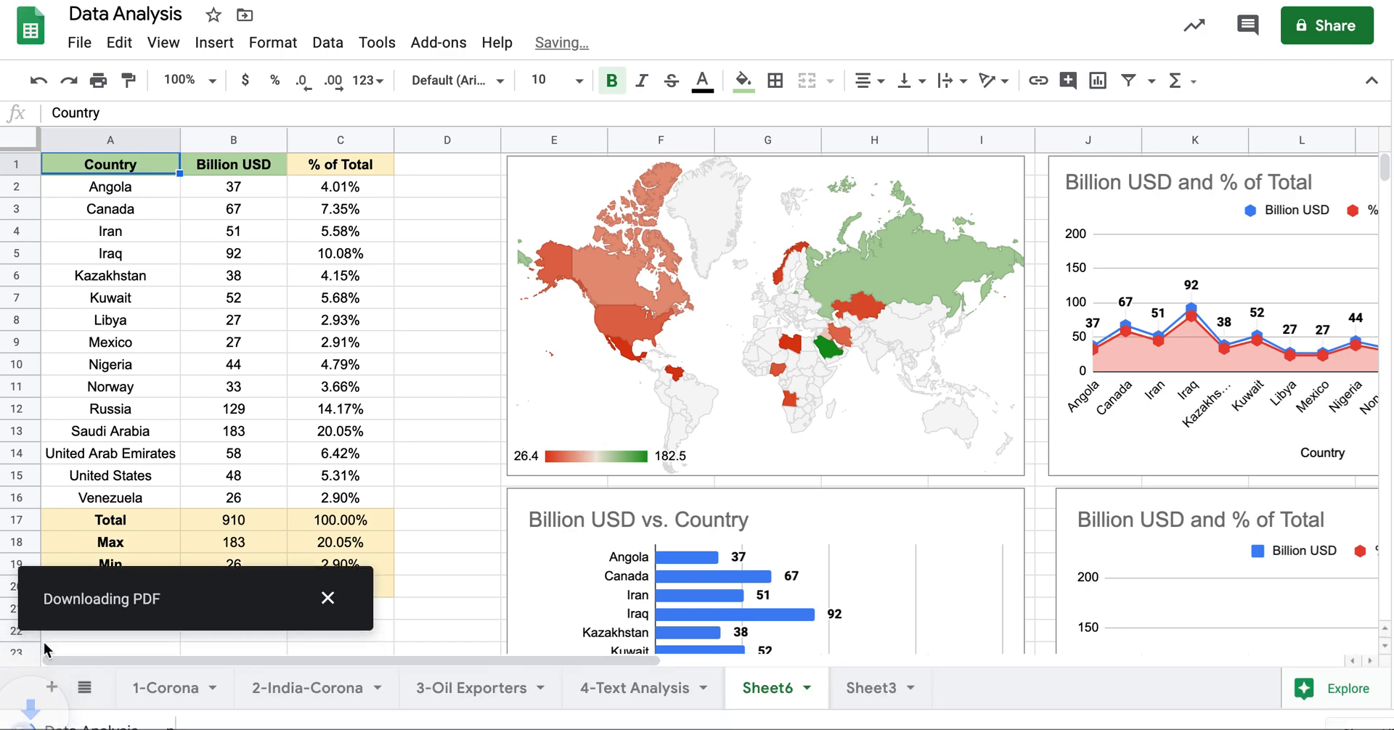
# Open the downloaded Data Analysis PDF and examine its table and four charts.
pyautogui.click(116, 720)
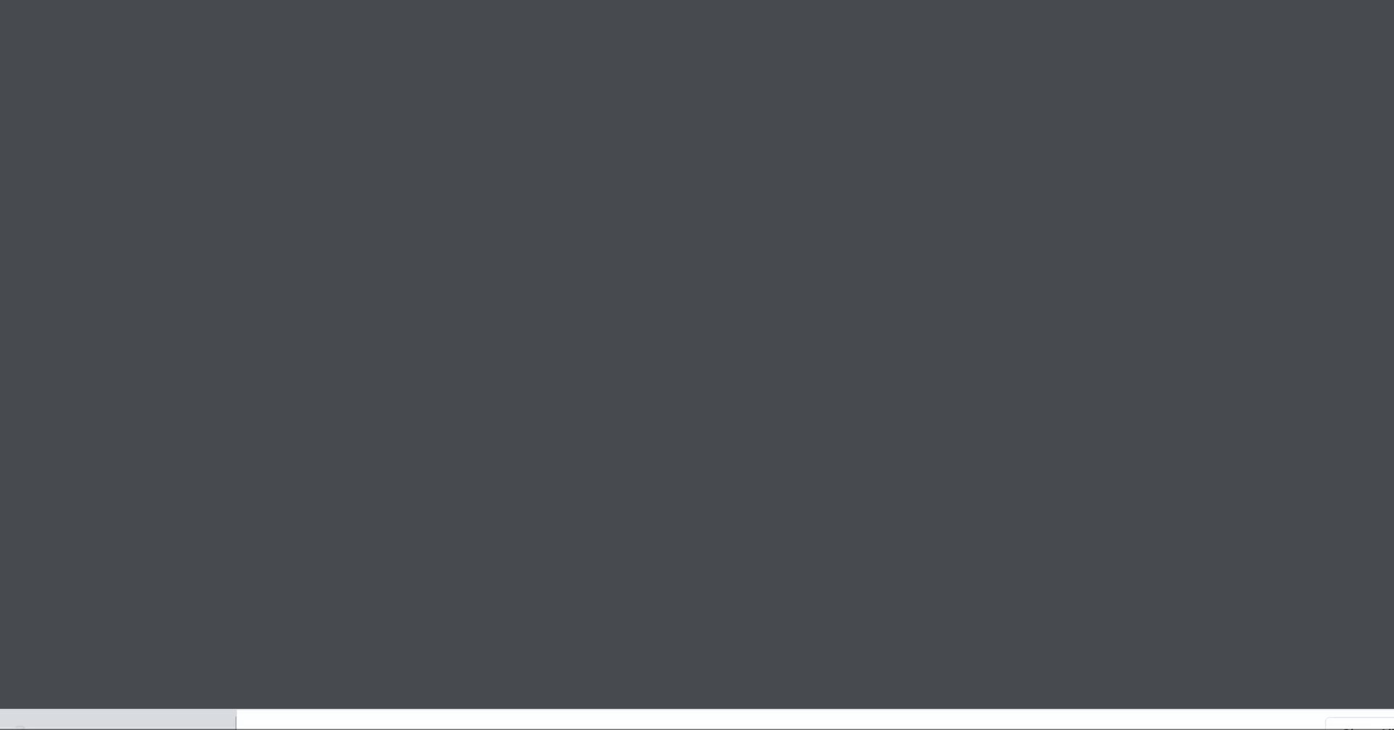
pyautogui.scroll(3, 594, 426)
pyautogui.scroll(-3, 591, 419)
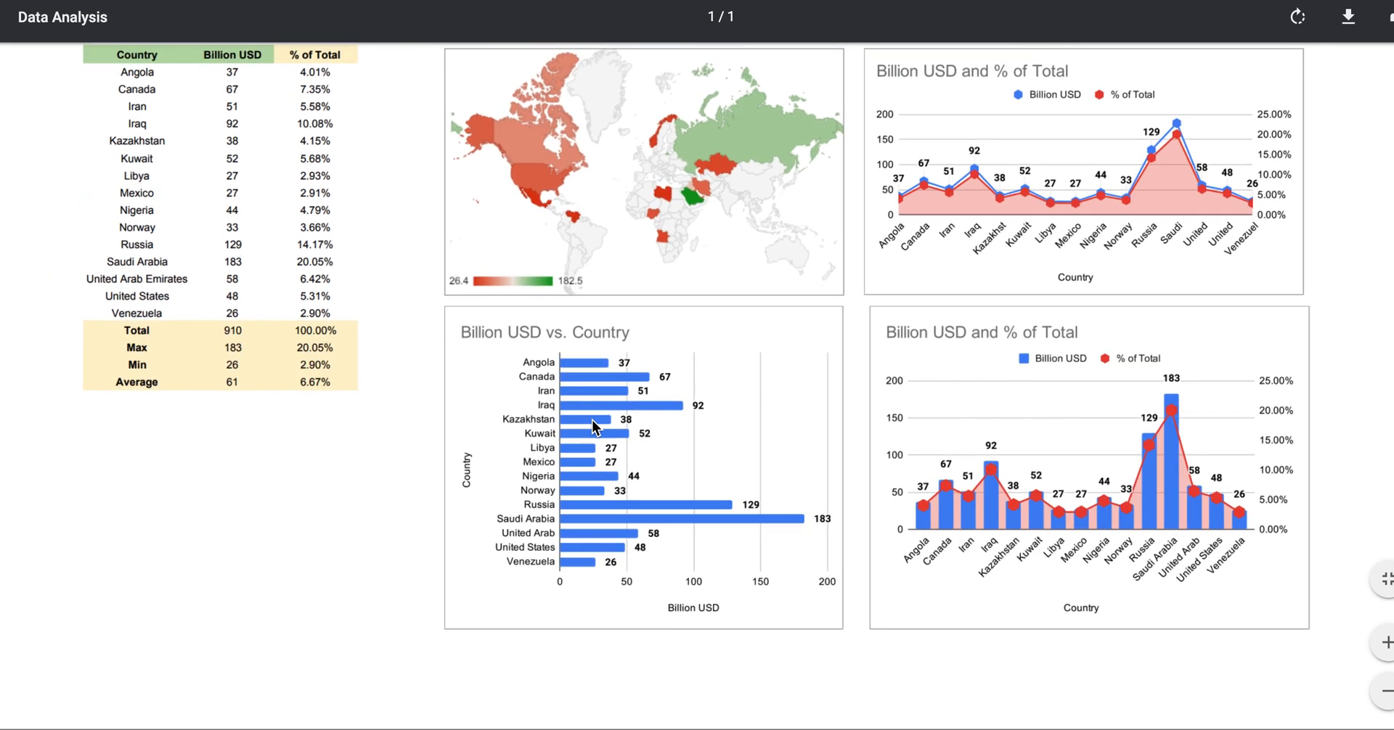
pyautogui.scroll(2, 511, 246)
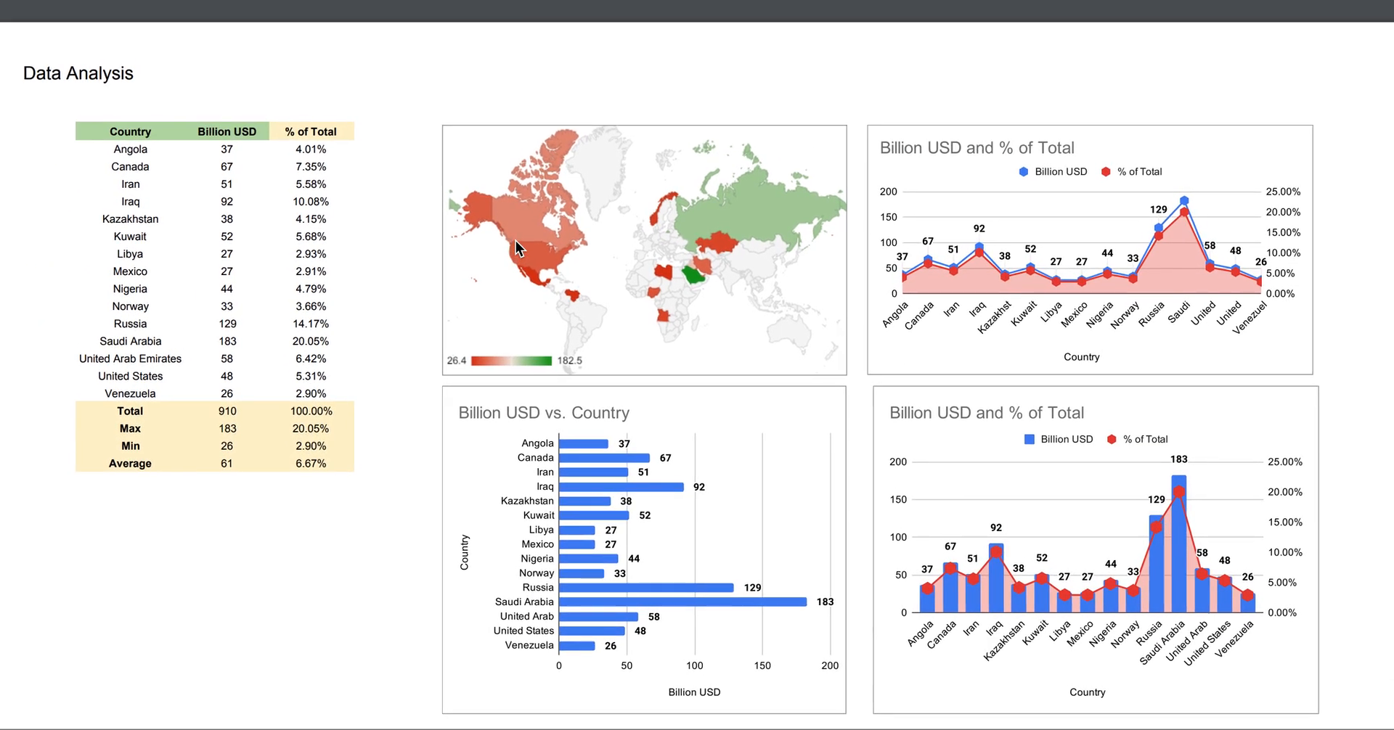
pyautogui.scroll(-1, 517, 248)
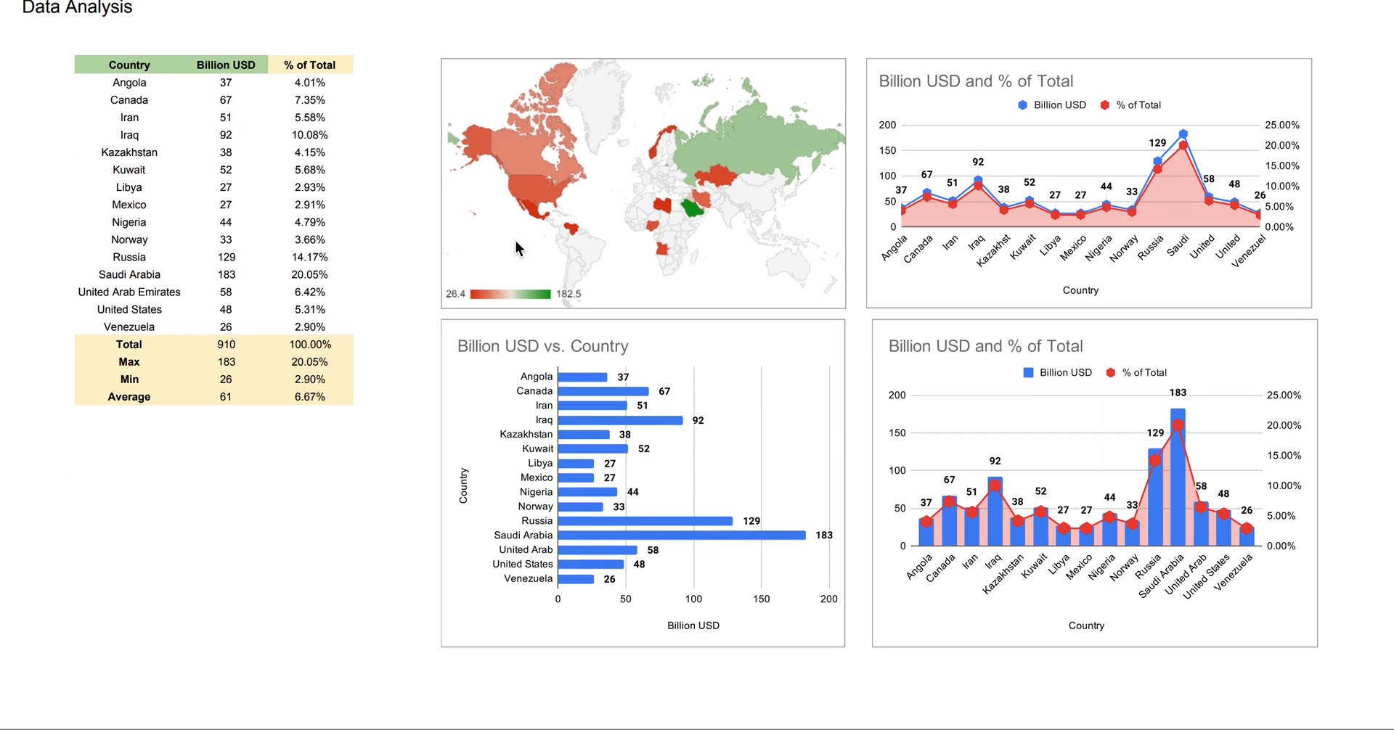